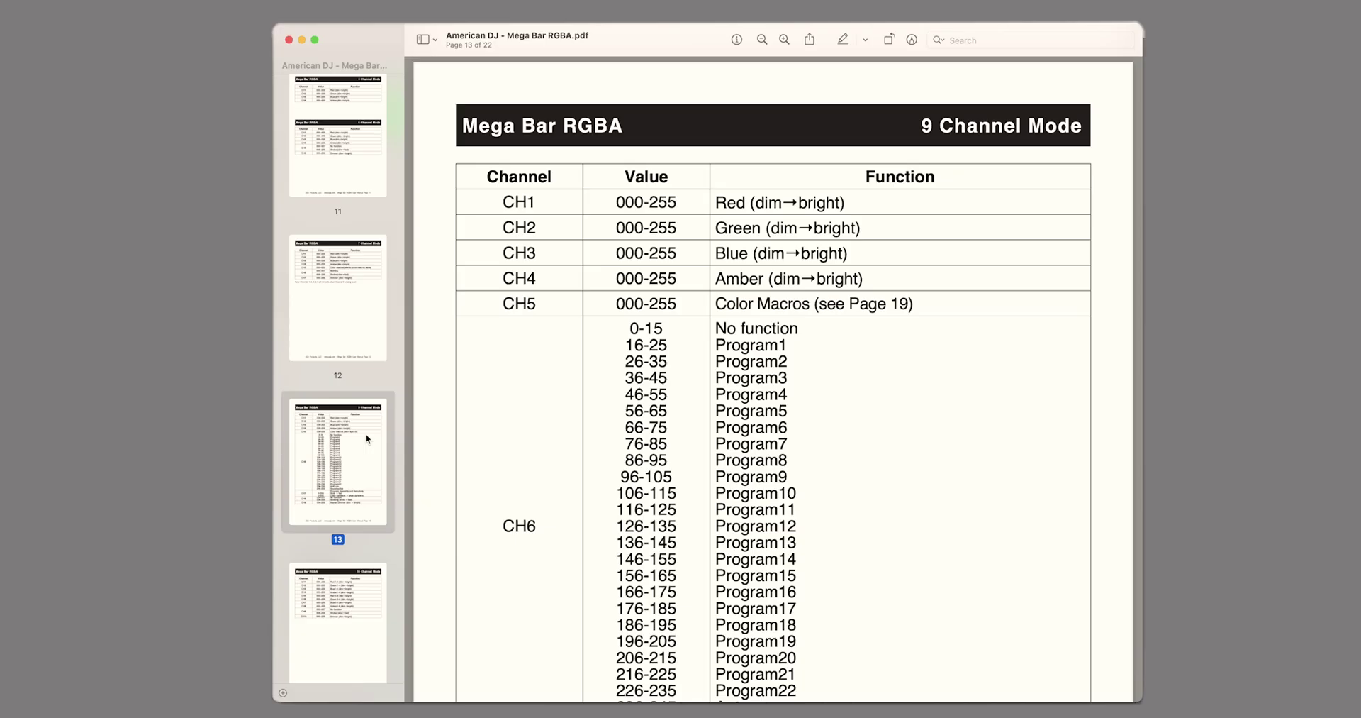
Step: Look up the Mega Bar RGBA's 9 Channel Mode table on page 13 of the fixture manual
scroll(366, 439, down, 4)
click(367, 438)
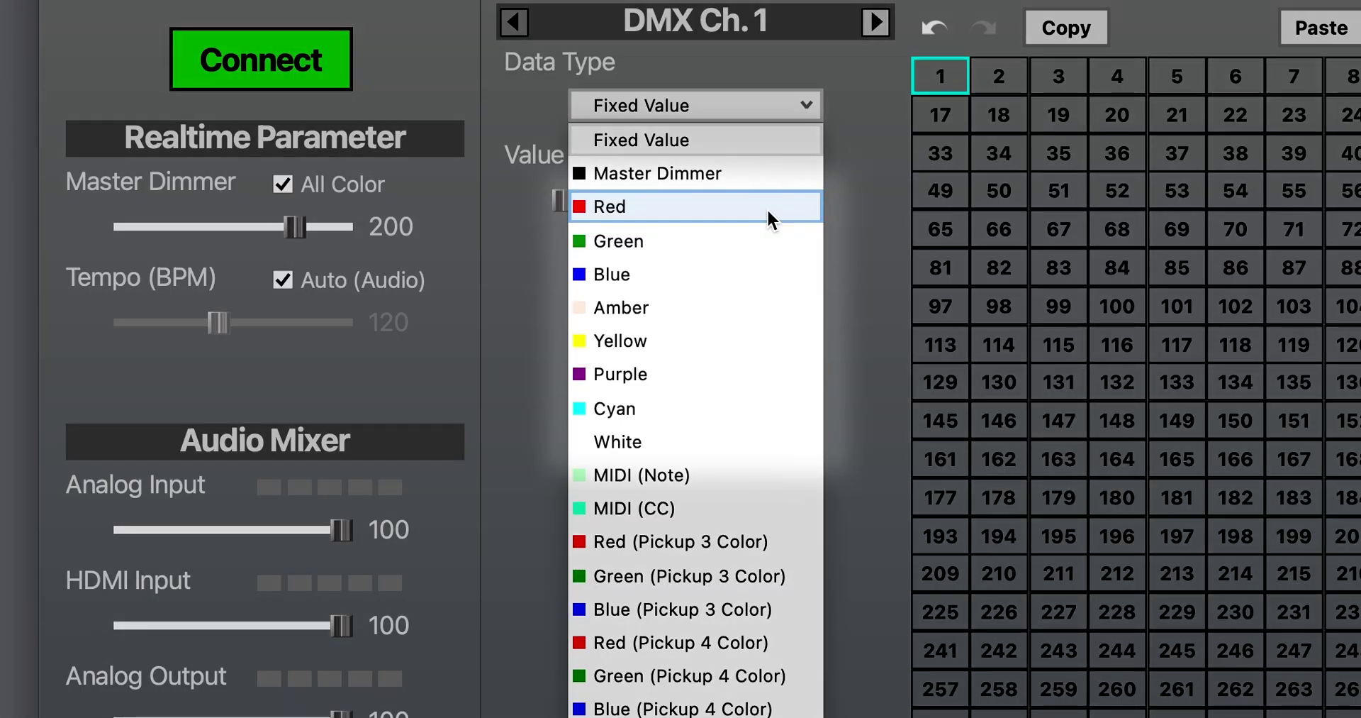
Step: Switch to the VC-1-DMX Tool and set DMX channel 1's data type to Red
click(941, 76)
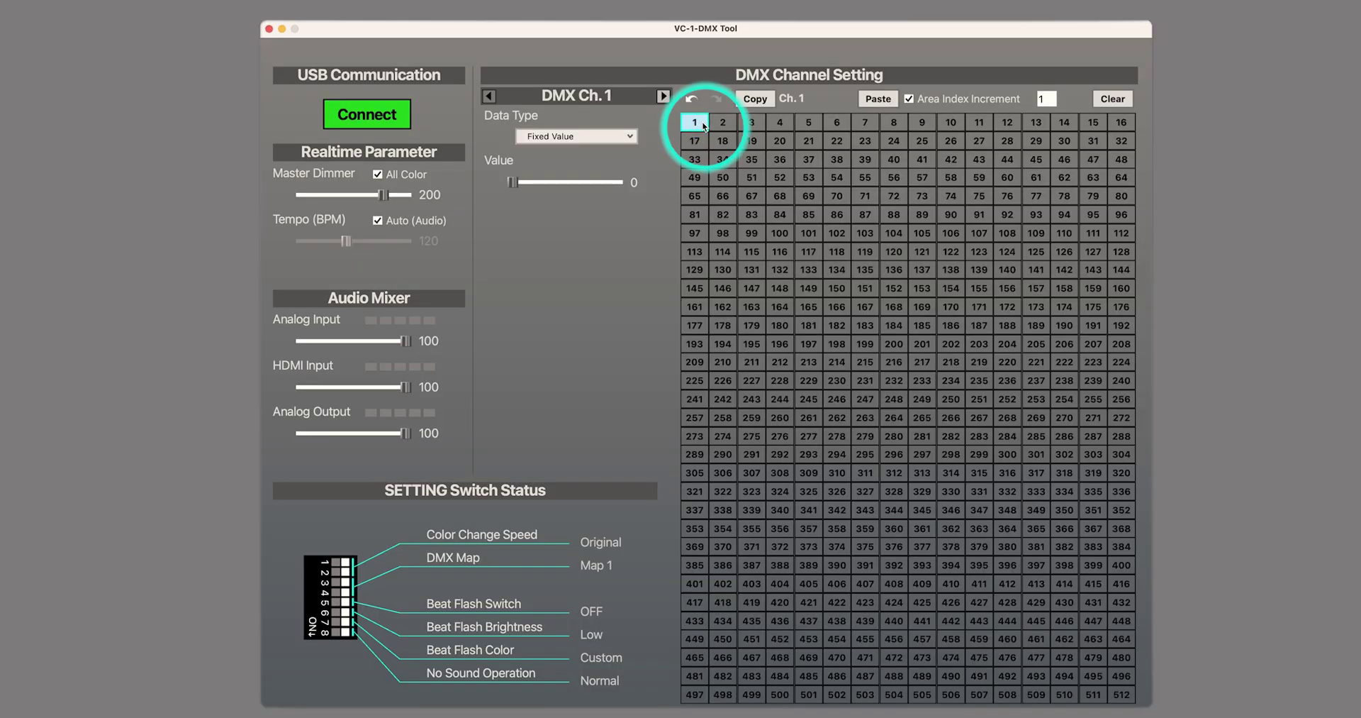
click(620, 140)
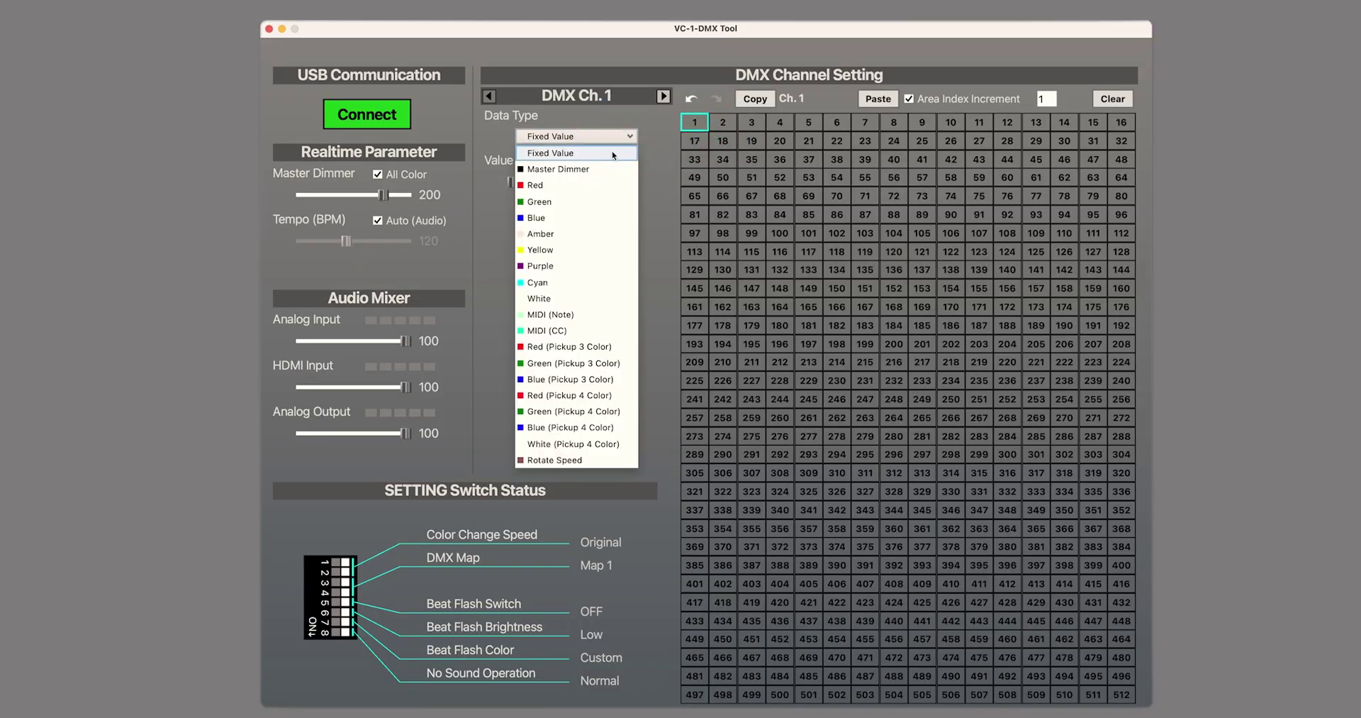
click(599, 185)
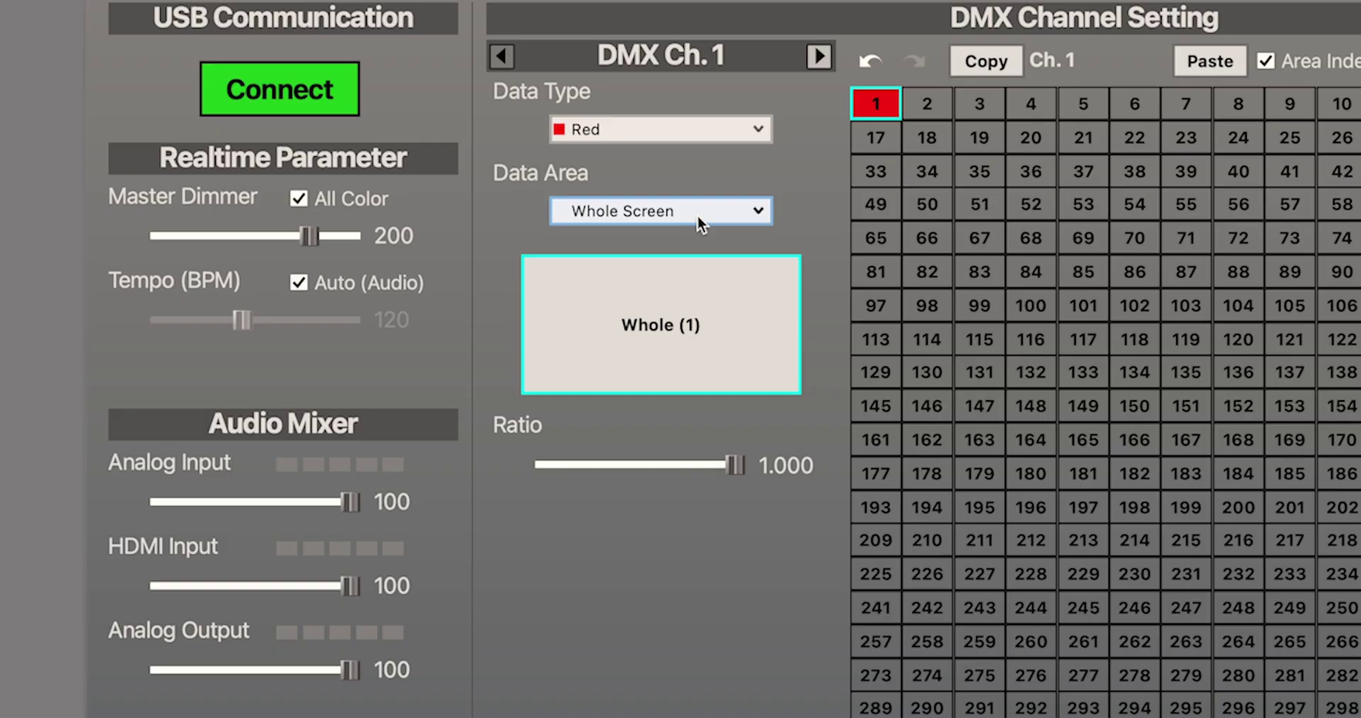
Step: Try the Column data area on channel 1 and switch it back to Whole Screen
click(697, 215)
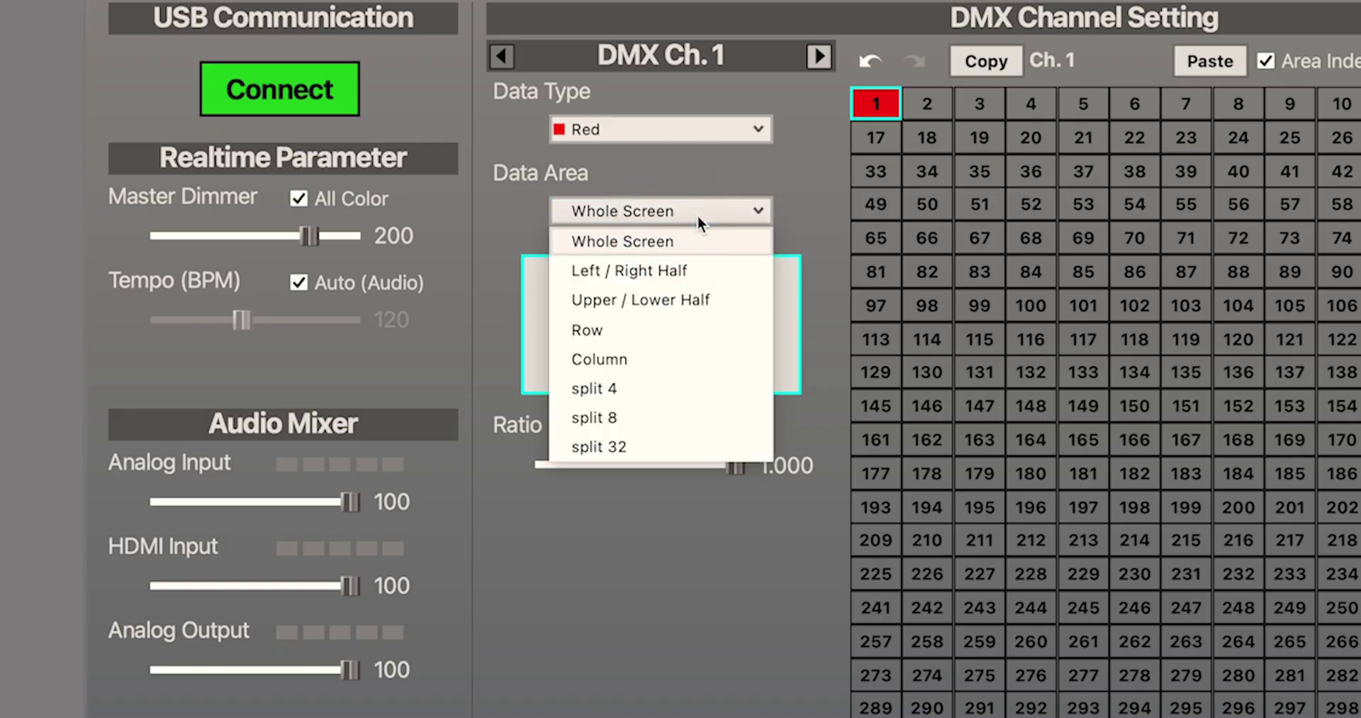
click(681, 357)
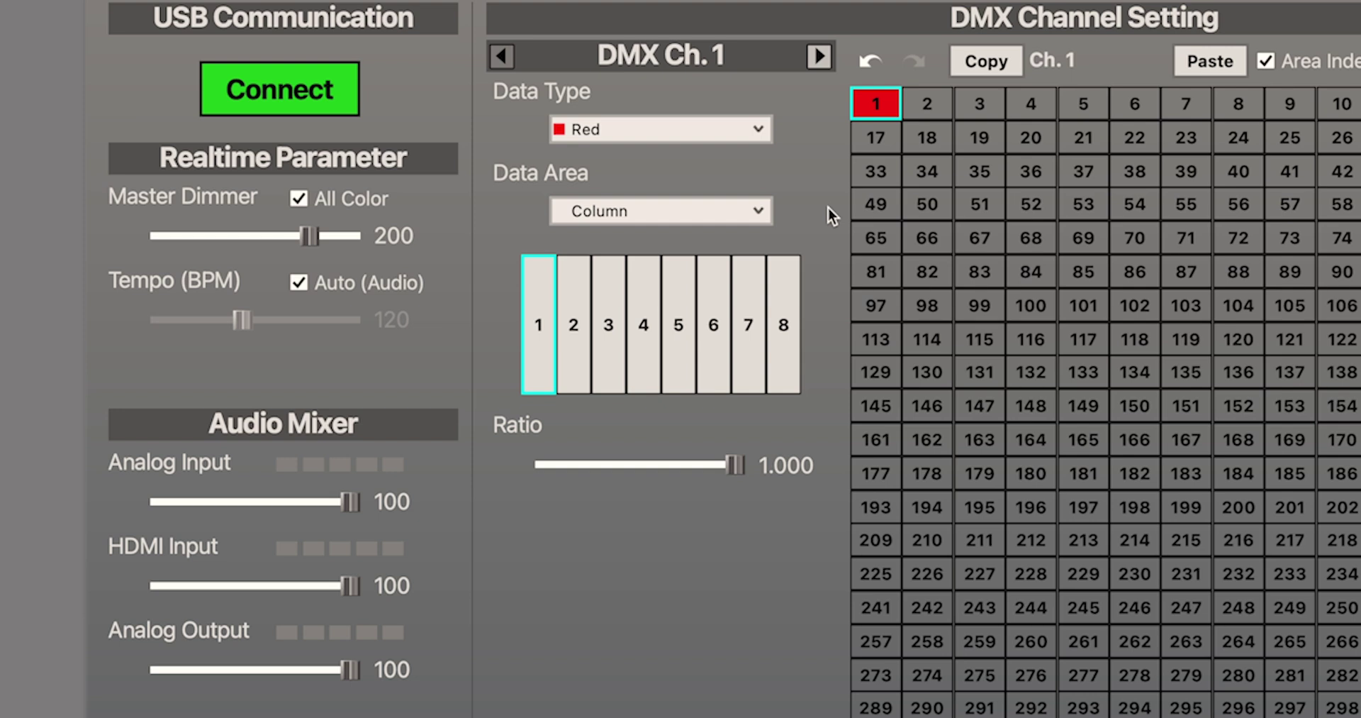
click(764, 221)
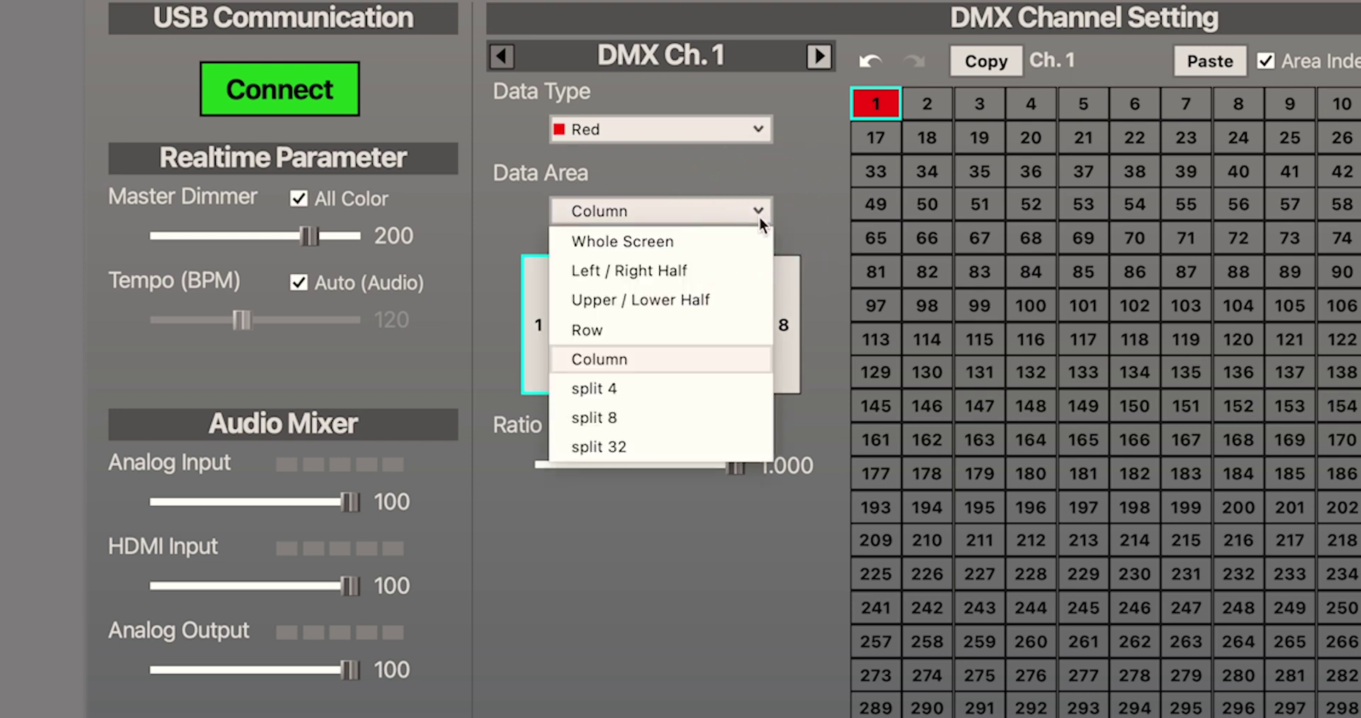
click(727, 243)
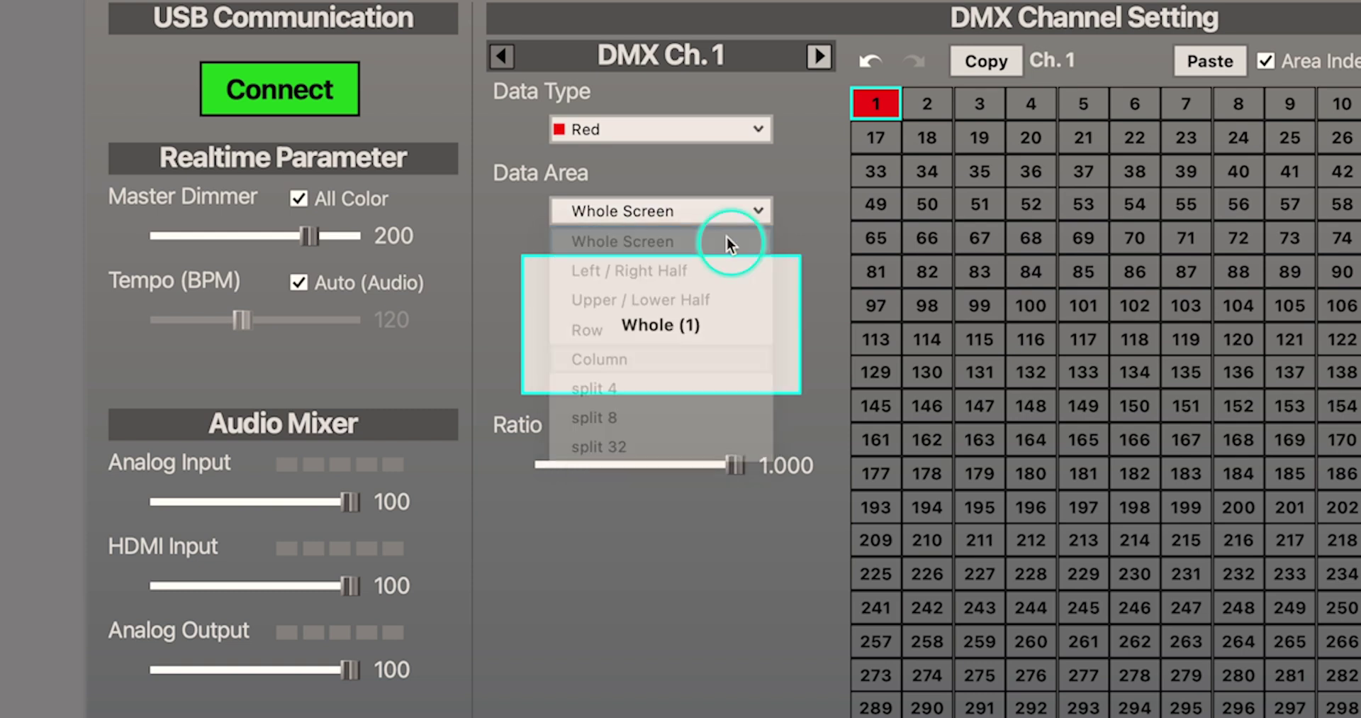
Step: Set channel 1's data area to Column and keep its ratio at 1.000
click(759, 213)
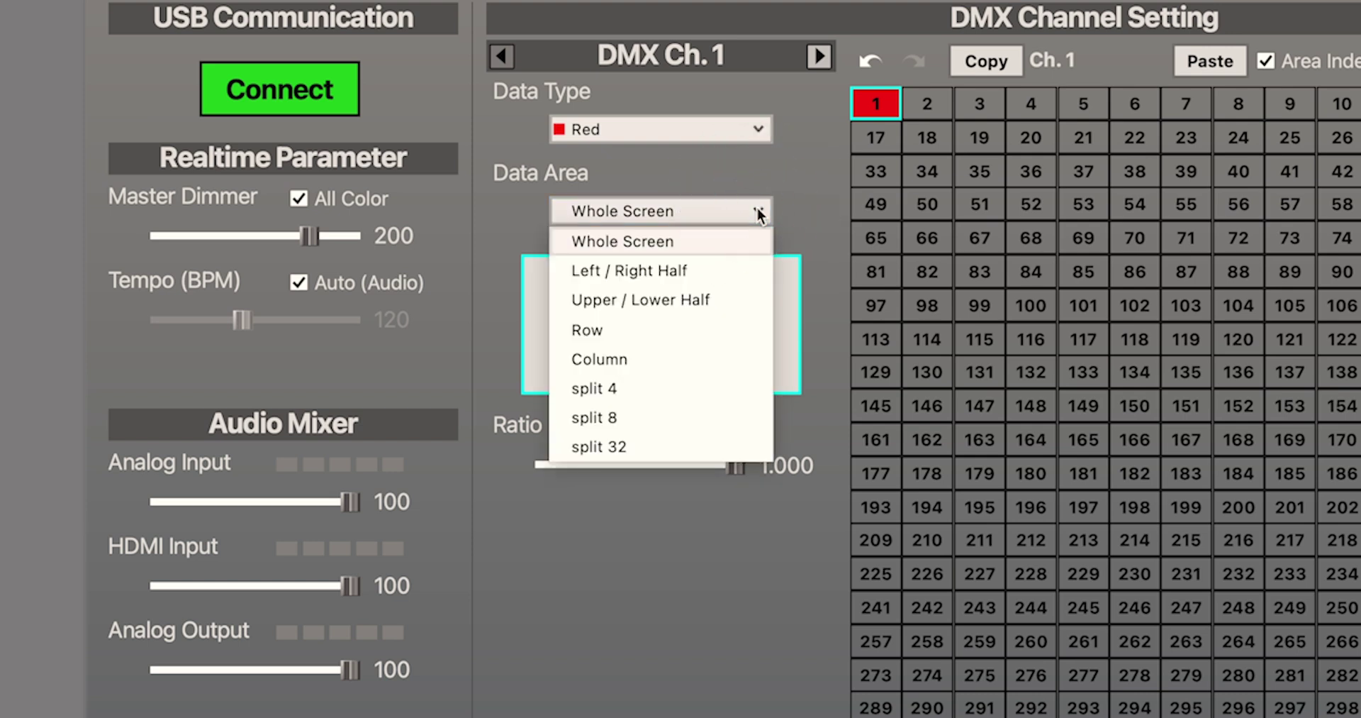
click(711, 358)
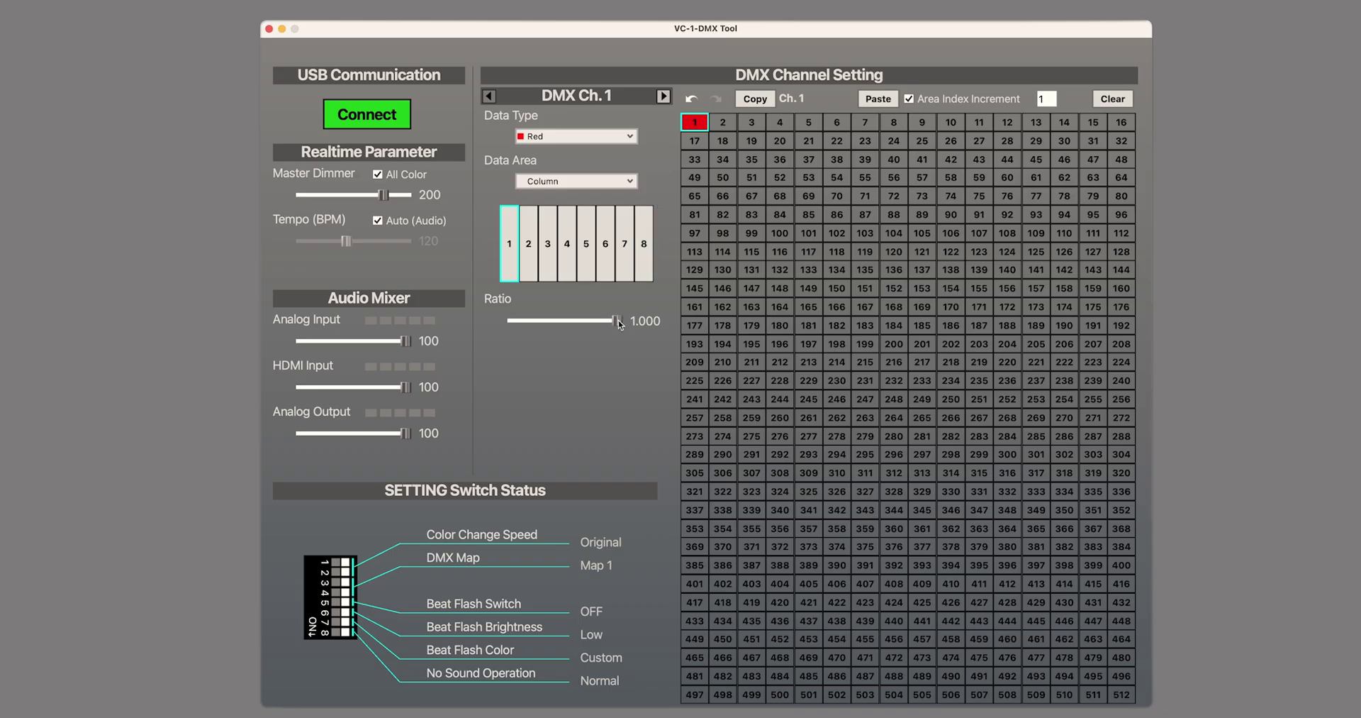
mouse_move(617, 322)
mouse_down()
mouse_move(547, 329)
mouse_move(627, 323)
mouse_up()
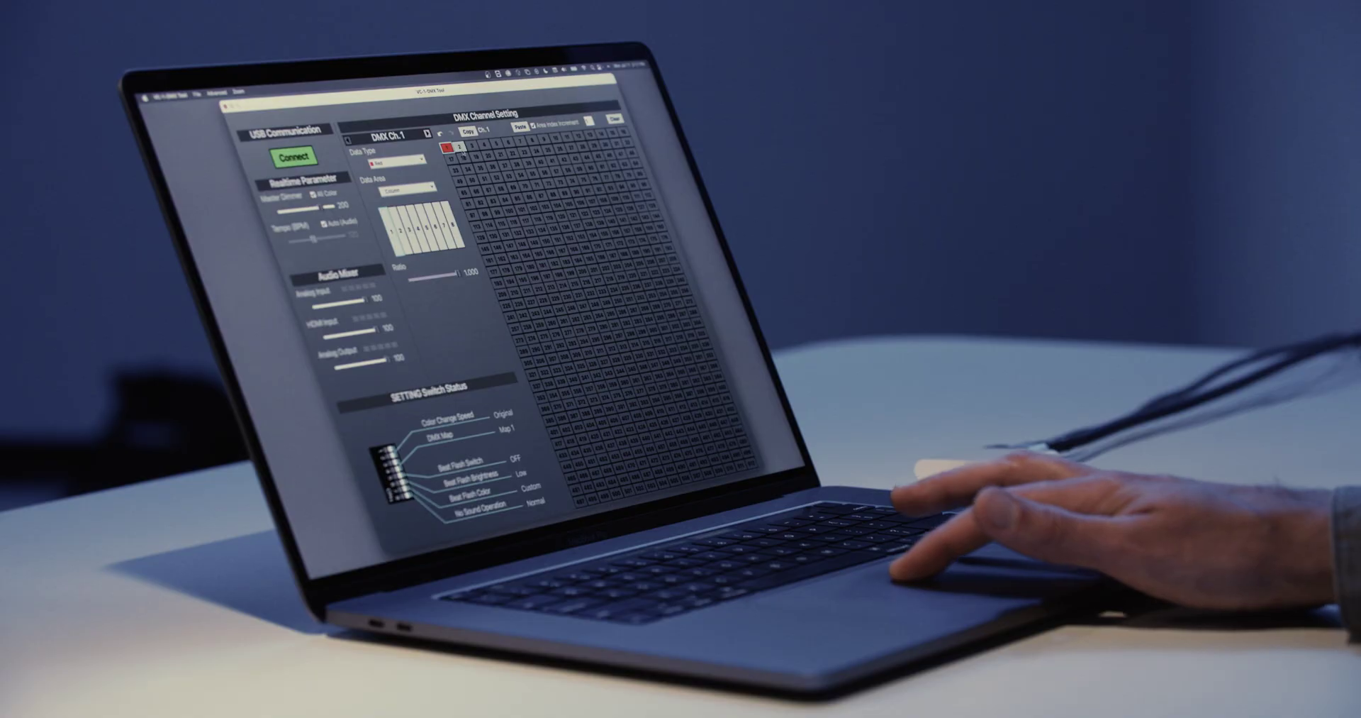
Step: Set DMX channel 2 to the Green data type with the Column data area
click(460, 147)
click(412, 160)
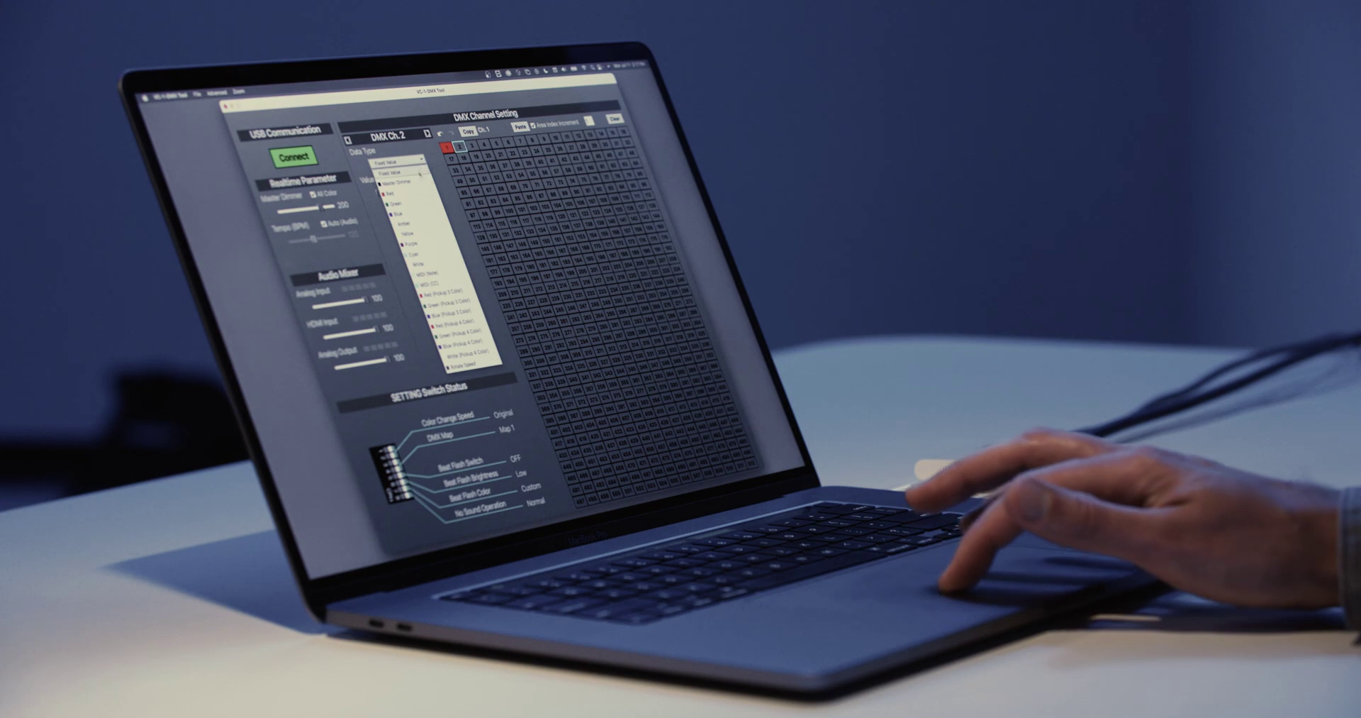
click(426, 201)
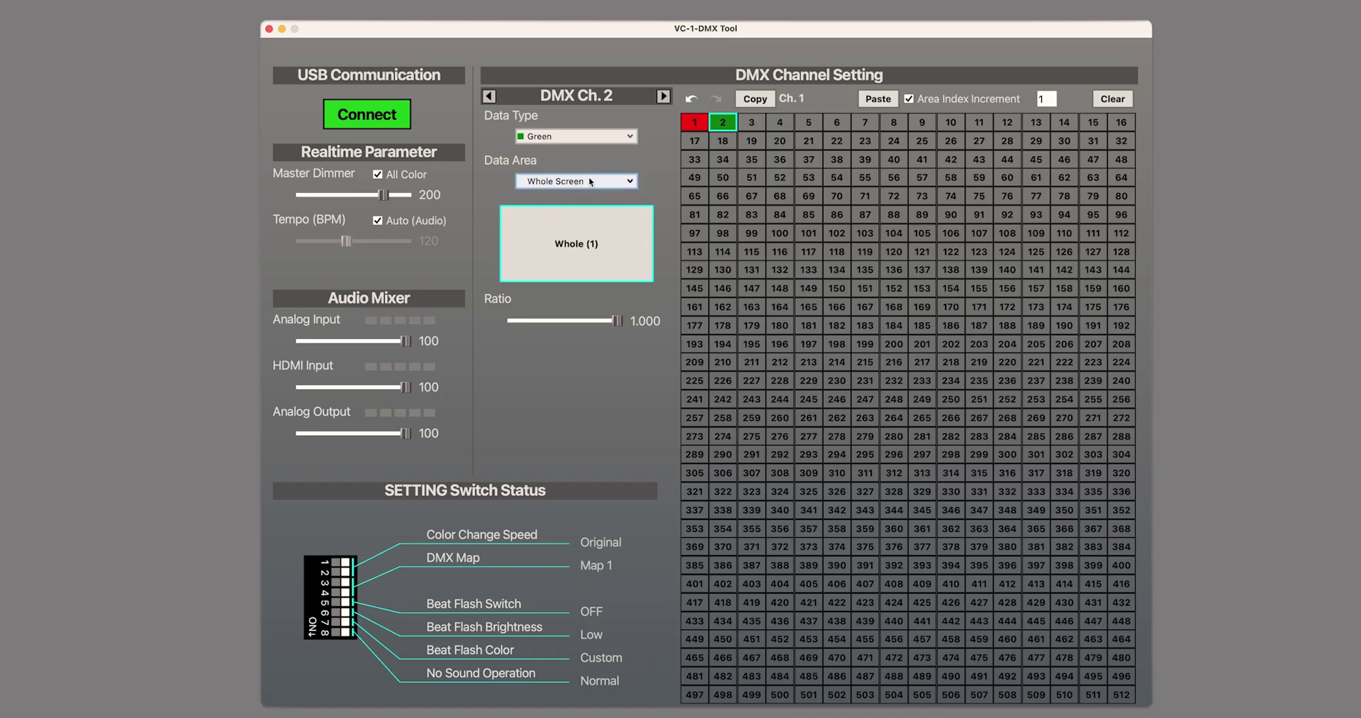
click(590, 182)
click(588, 258)
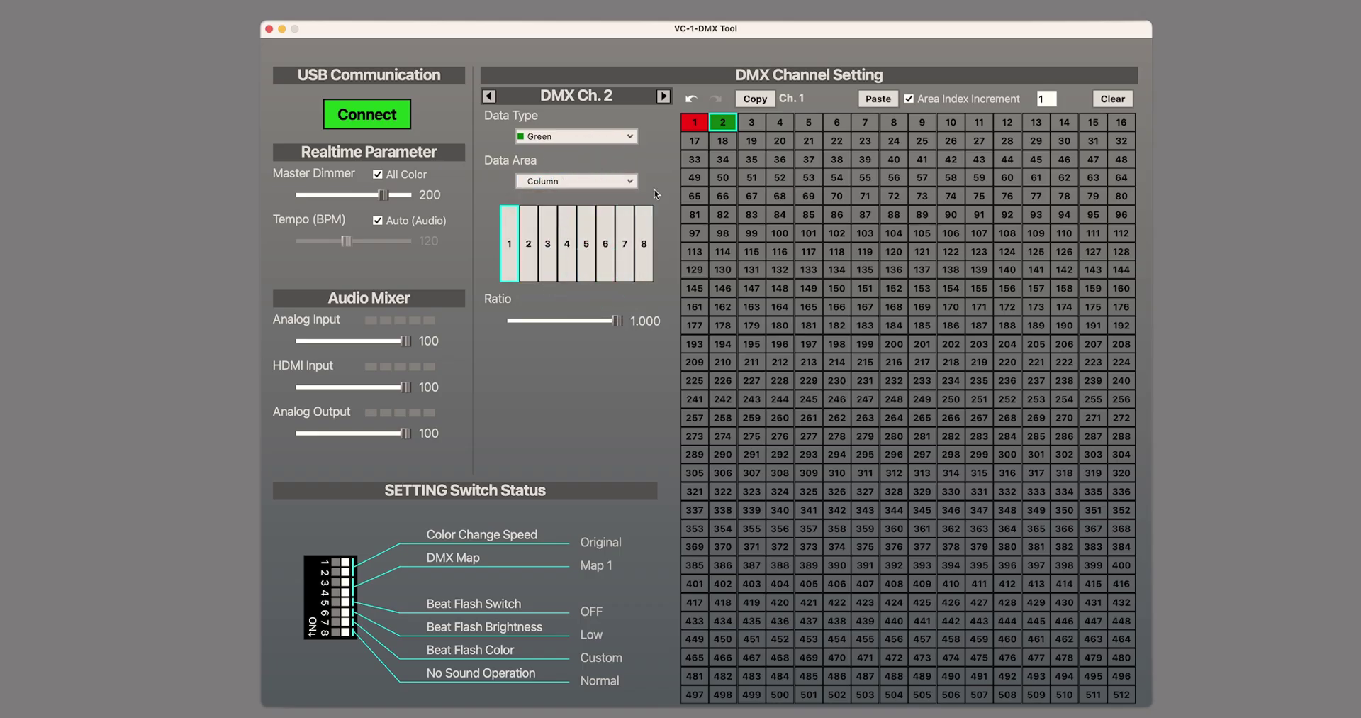
Step: Set DMX channel 3 to the Blue data type with the Column data area
click(752, 122)
click(619, 138)
click(615, 213)
click(624, 182)
click(589, 261)
Step: Set DMX channel 4 to the Amber data type with the Column data area
click(779, 122)
click(624, 136)
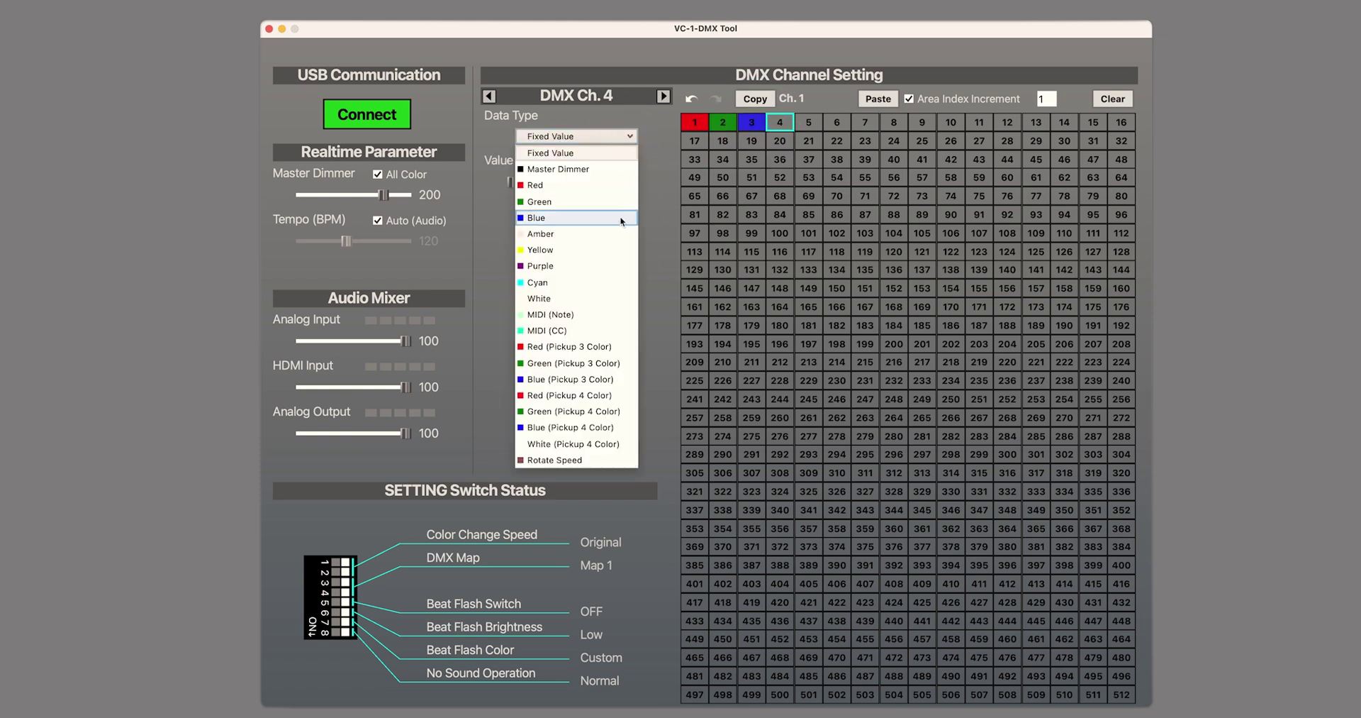
click(610, 233)
click(617, 182)
click(606, 260)
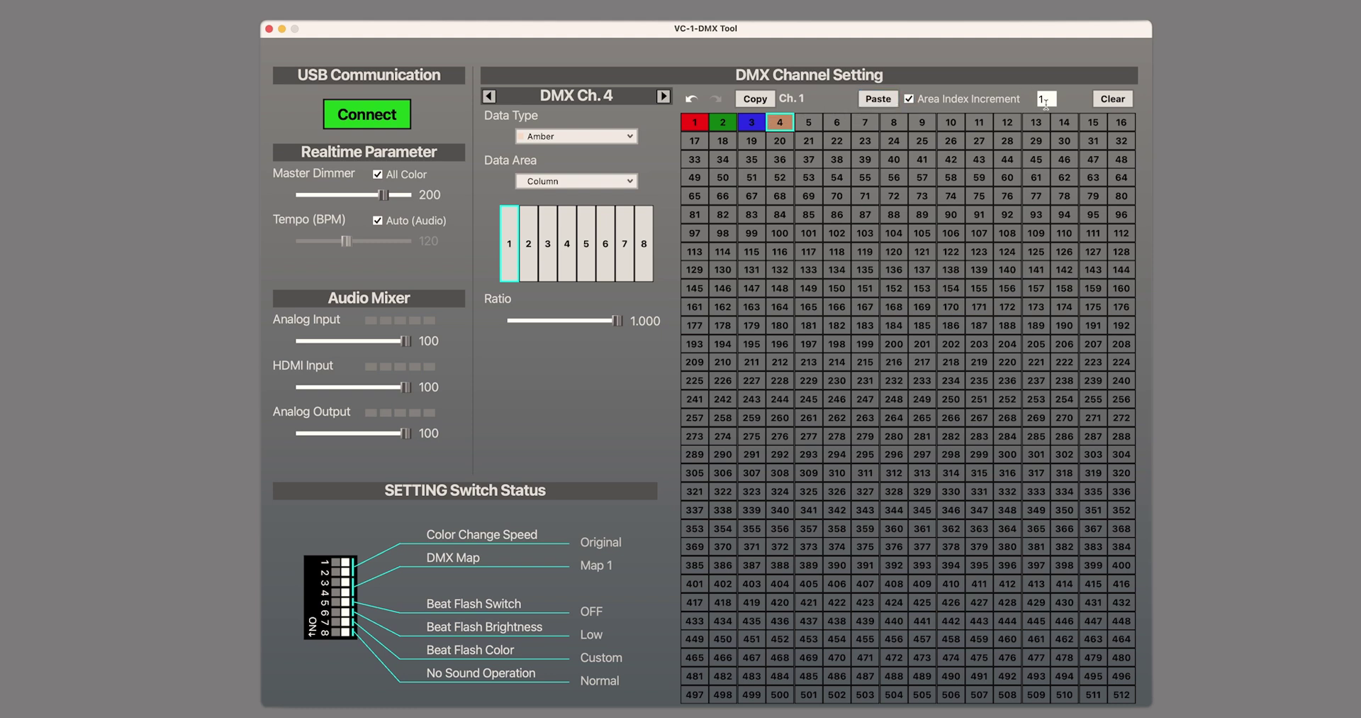
Step: Copy the settings of channels 1 to 4 and paste them onto channels 5 to 8
click(695, 122)
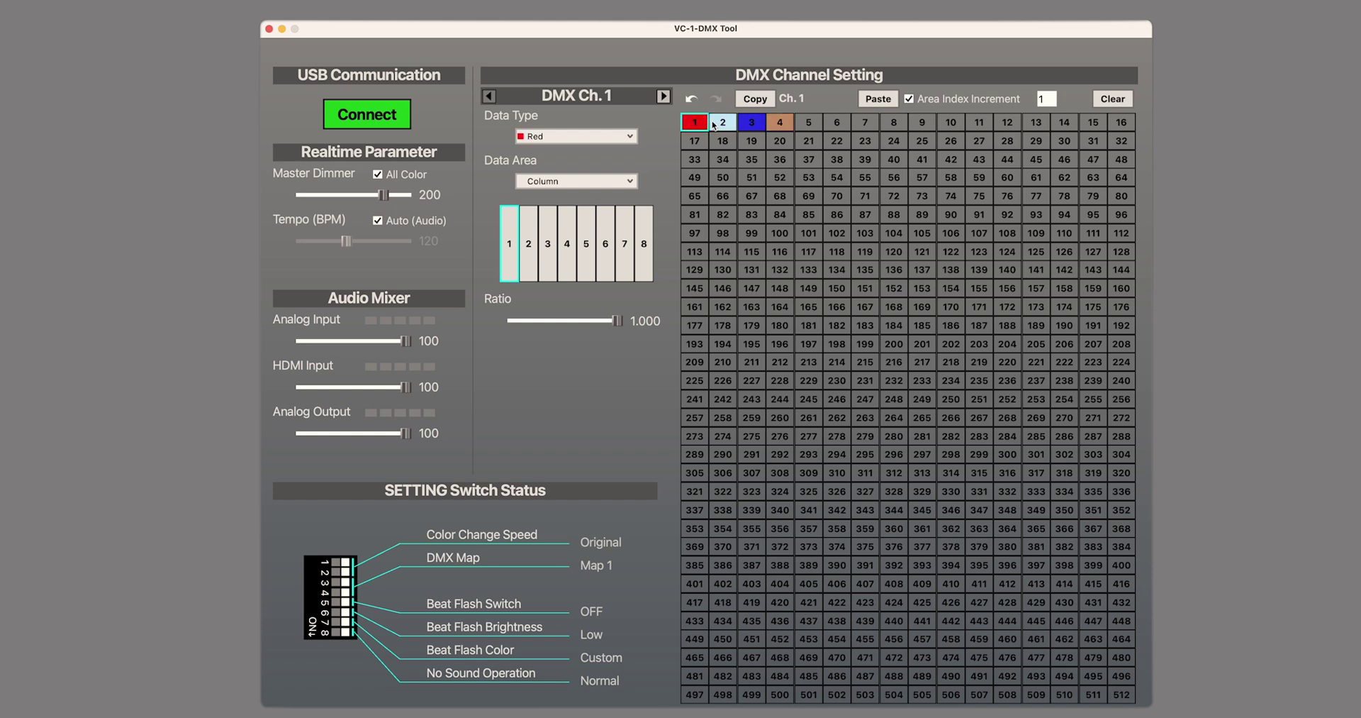
shift+click(774, 123)
click(757, 101)
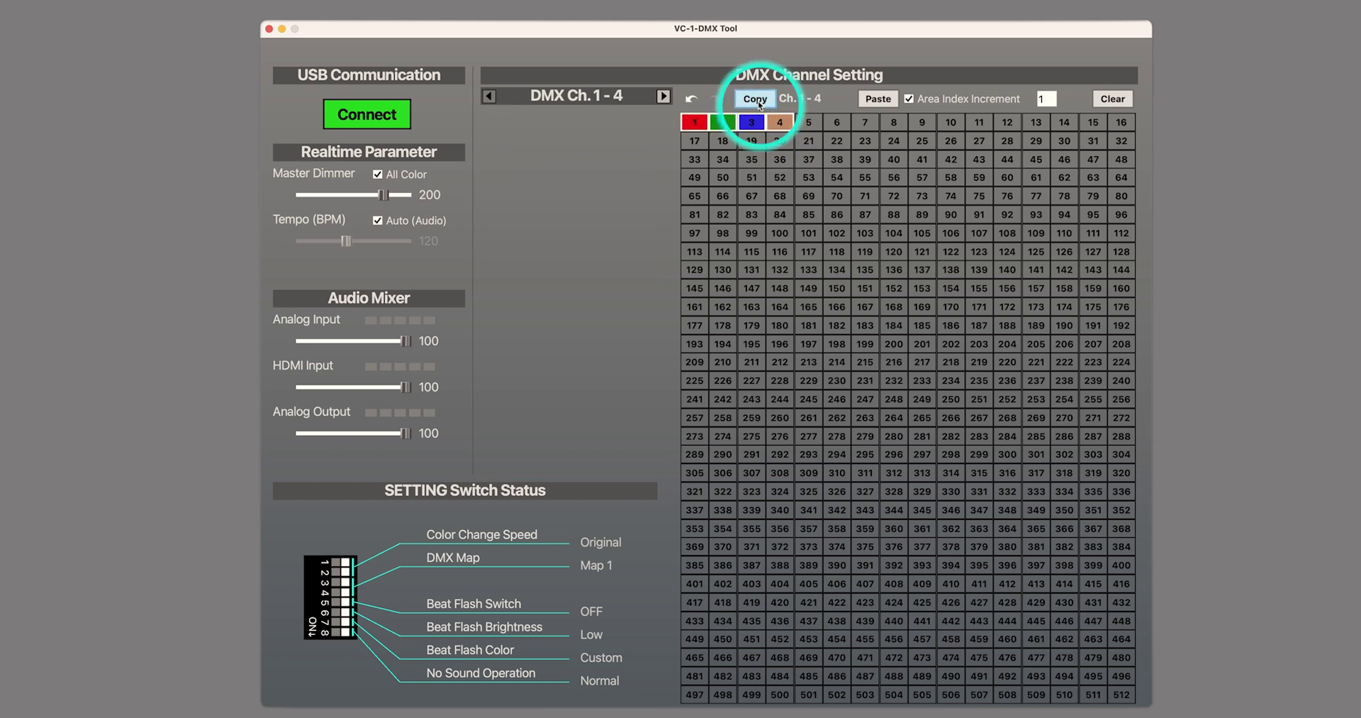
click(806, 124)
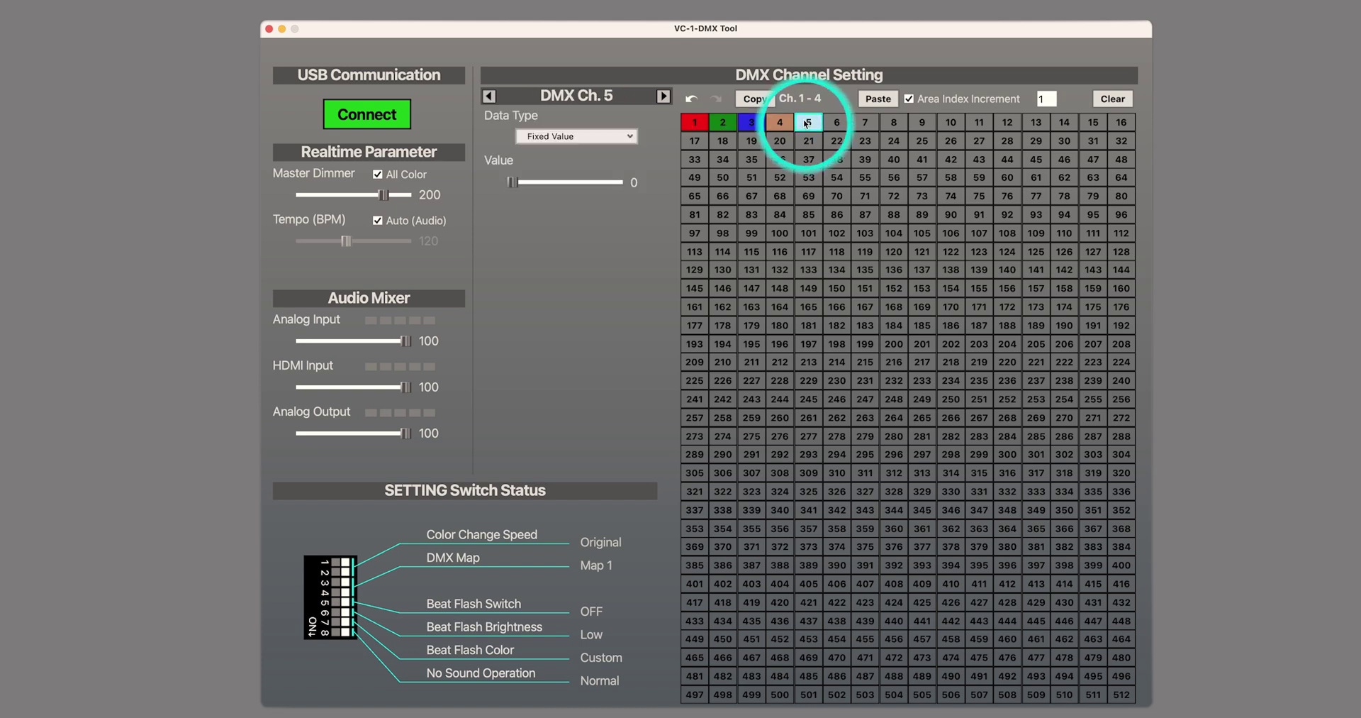
click(871, 100)
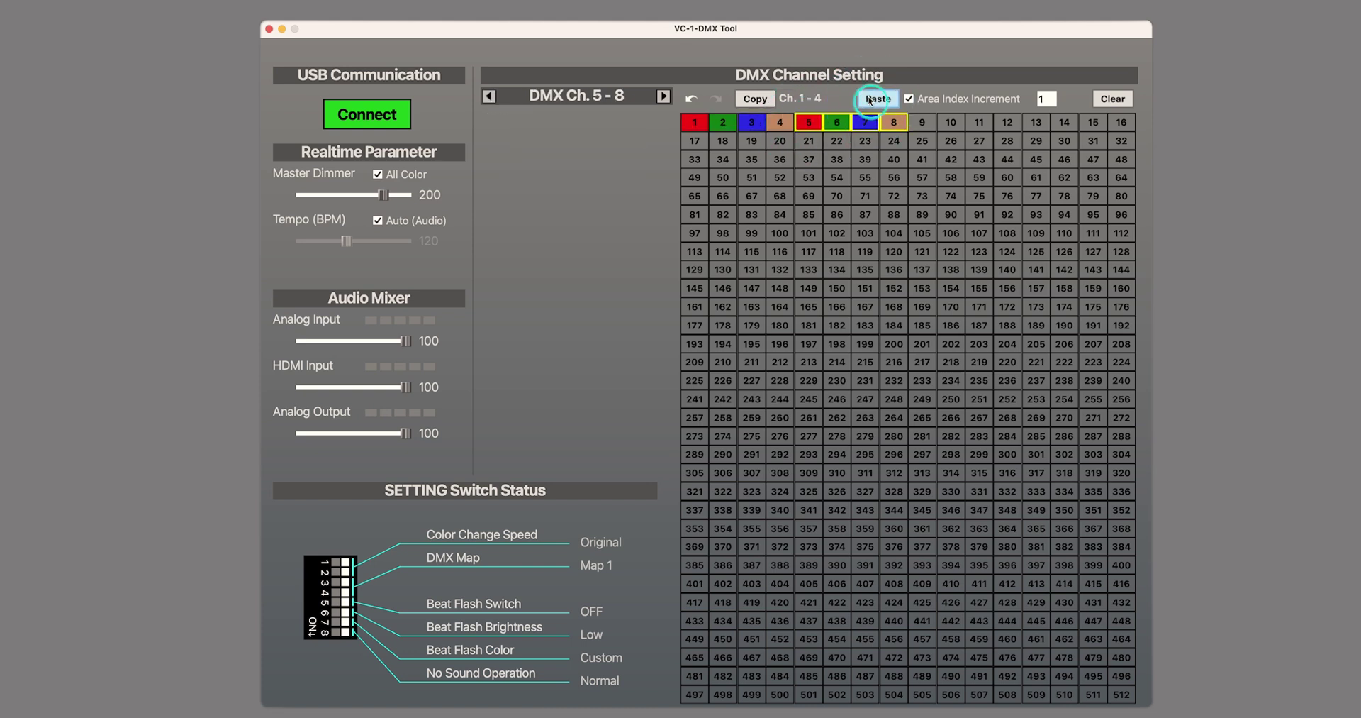
Step: Check the data type and column assignment of each channel from 5 to 8
click(811, 124)
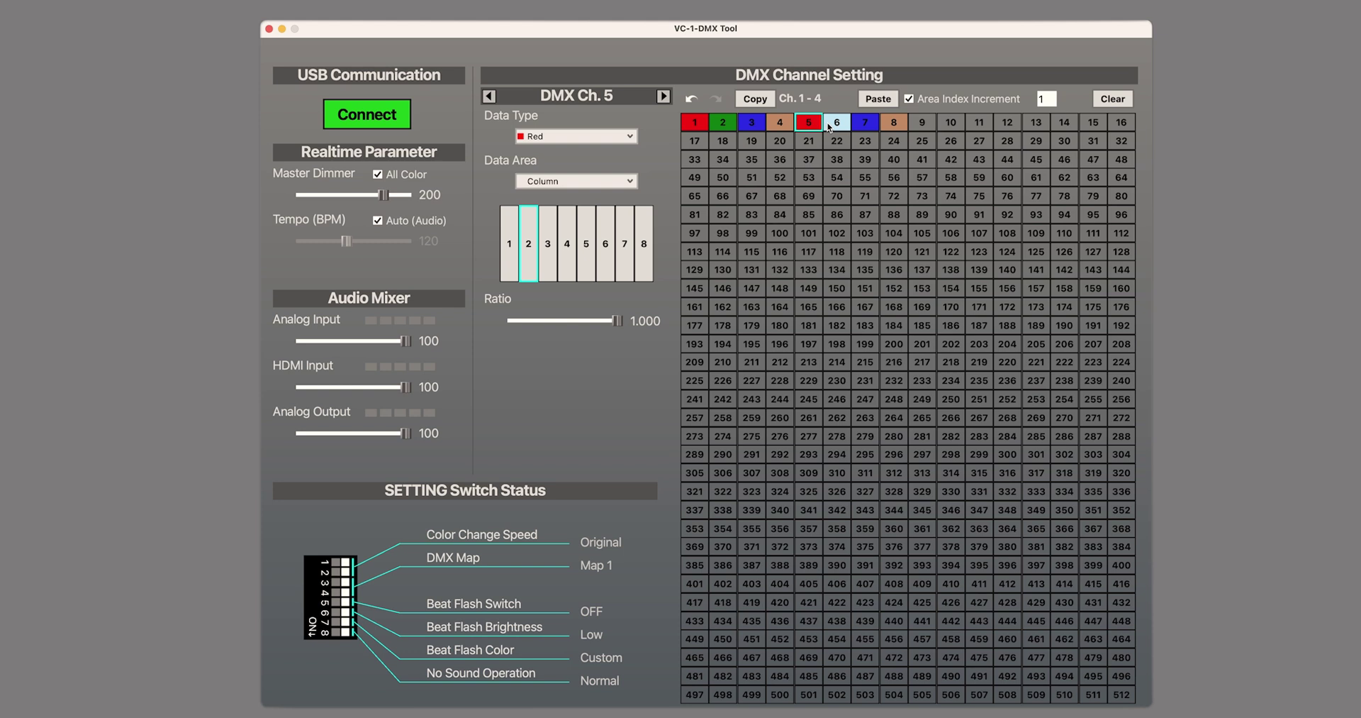
click(830, 125)
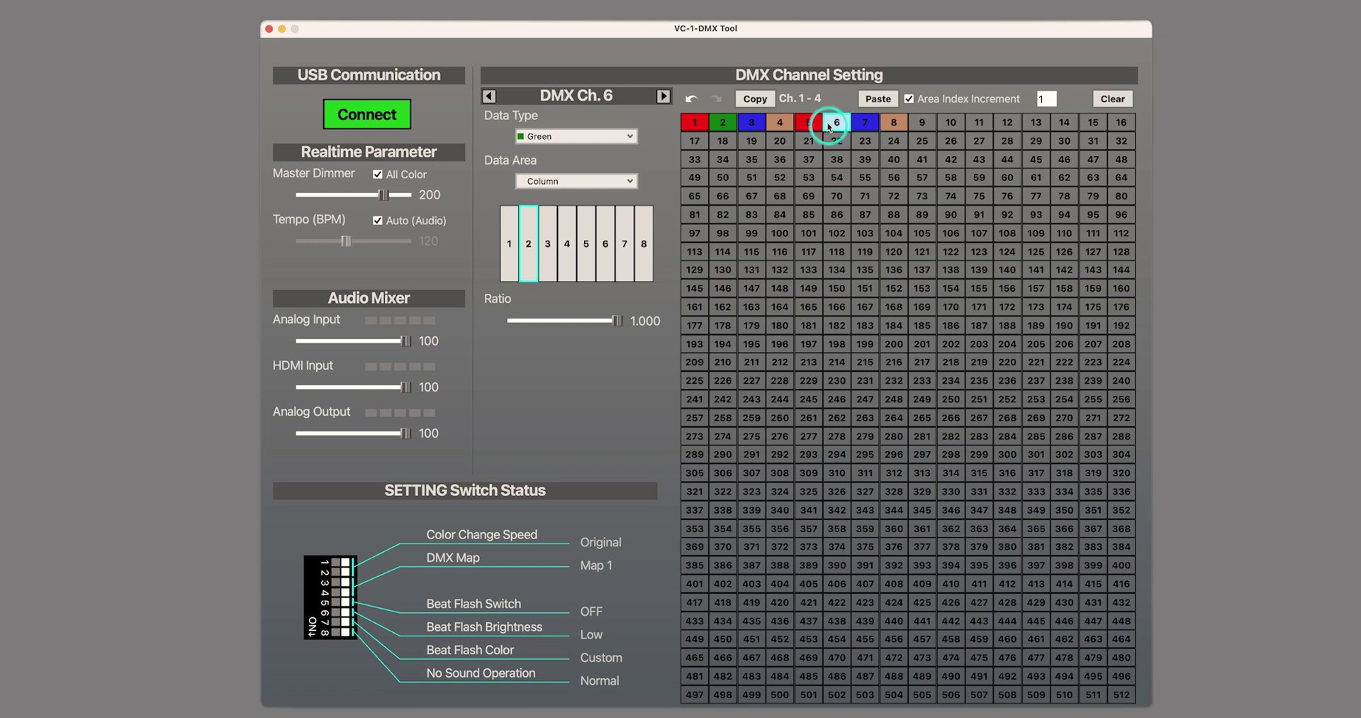
click(862, 124)
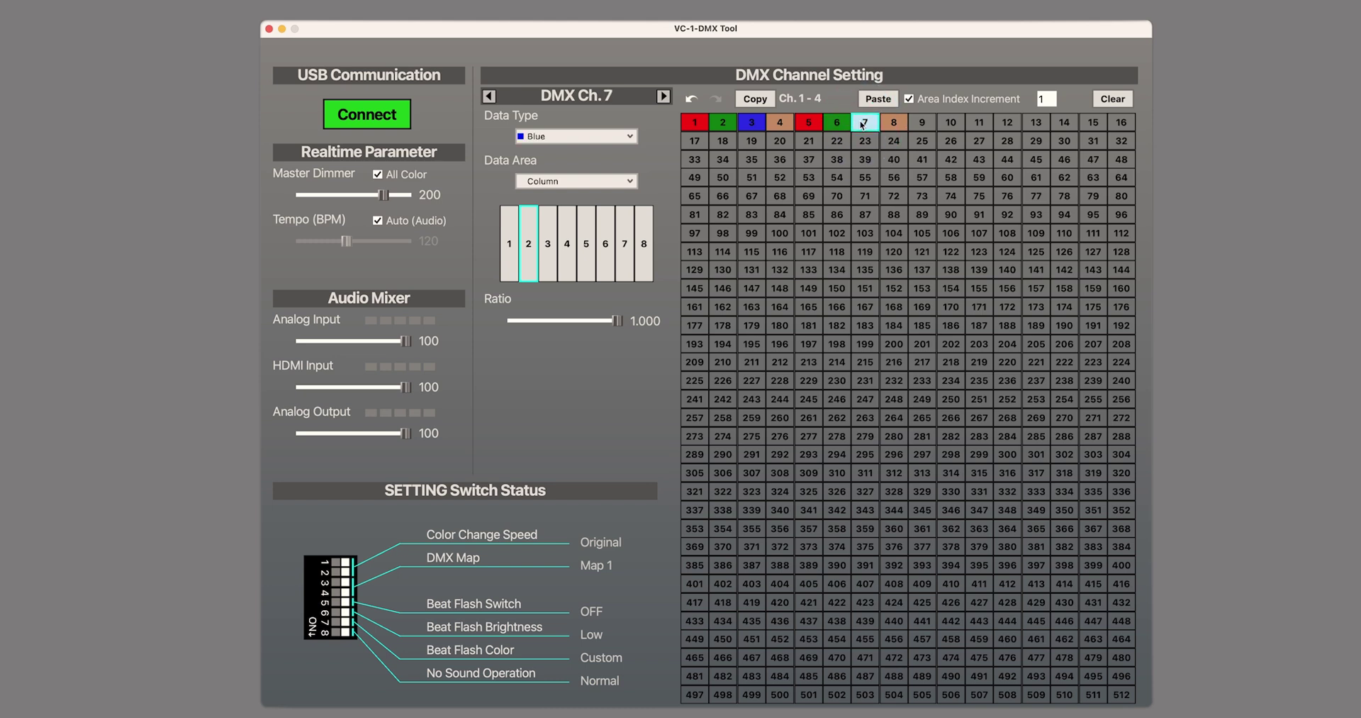
click(894, 124)
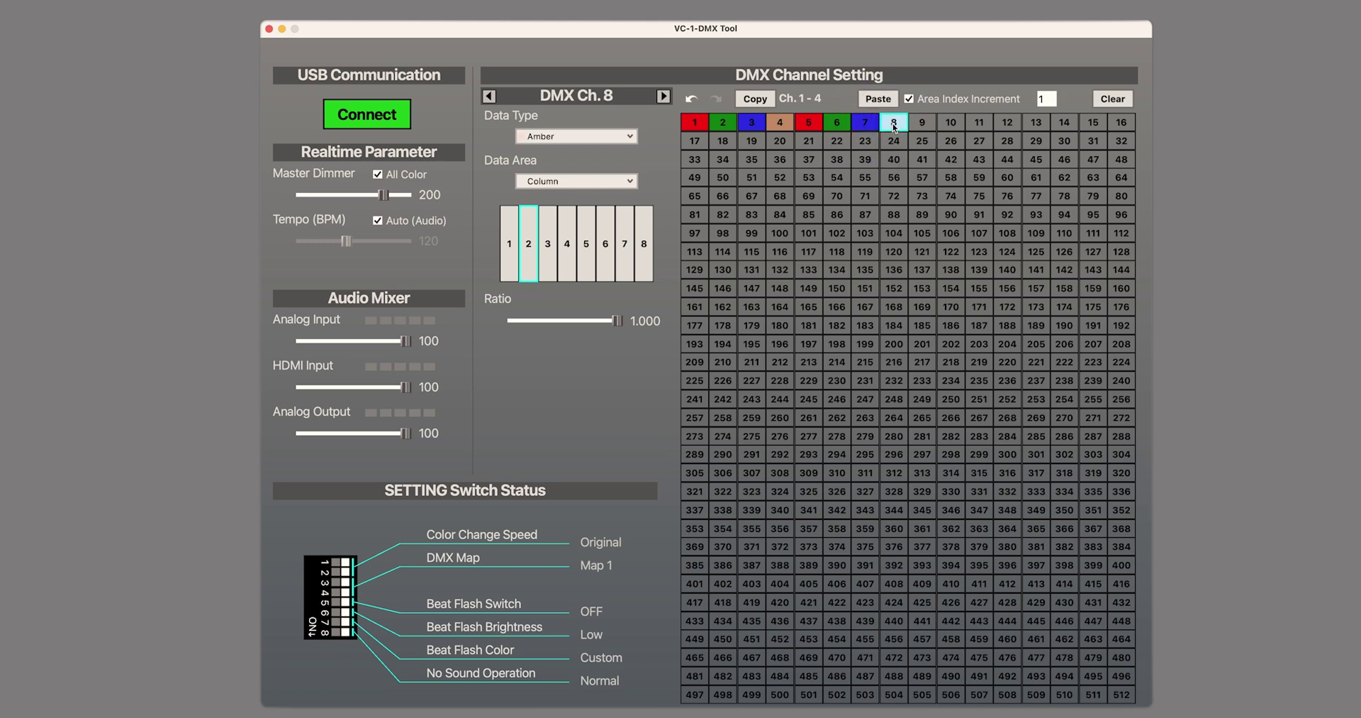
Step: Keep channel 9 at a fixed value of 0 and set channel 10's data type to Master Dimmer
click(912, 125)
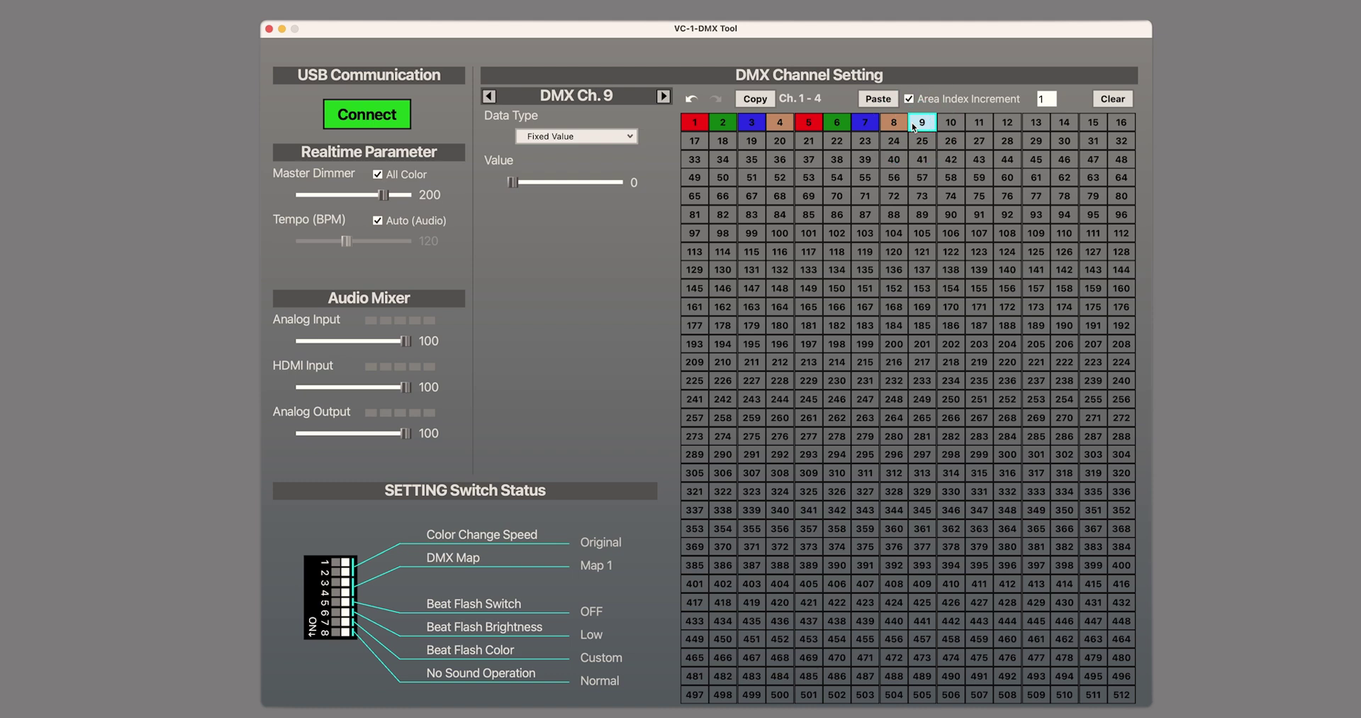
drag(518, 186, 503, 186)
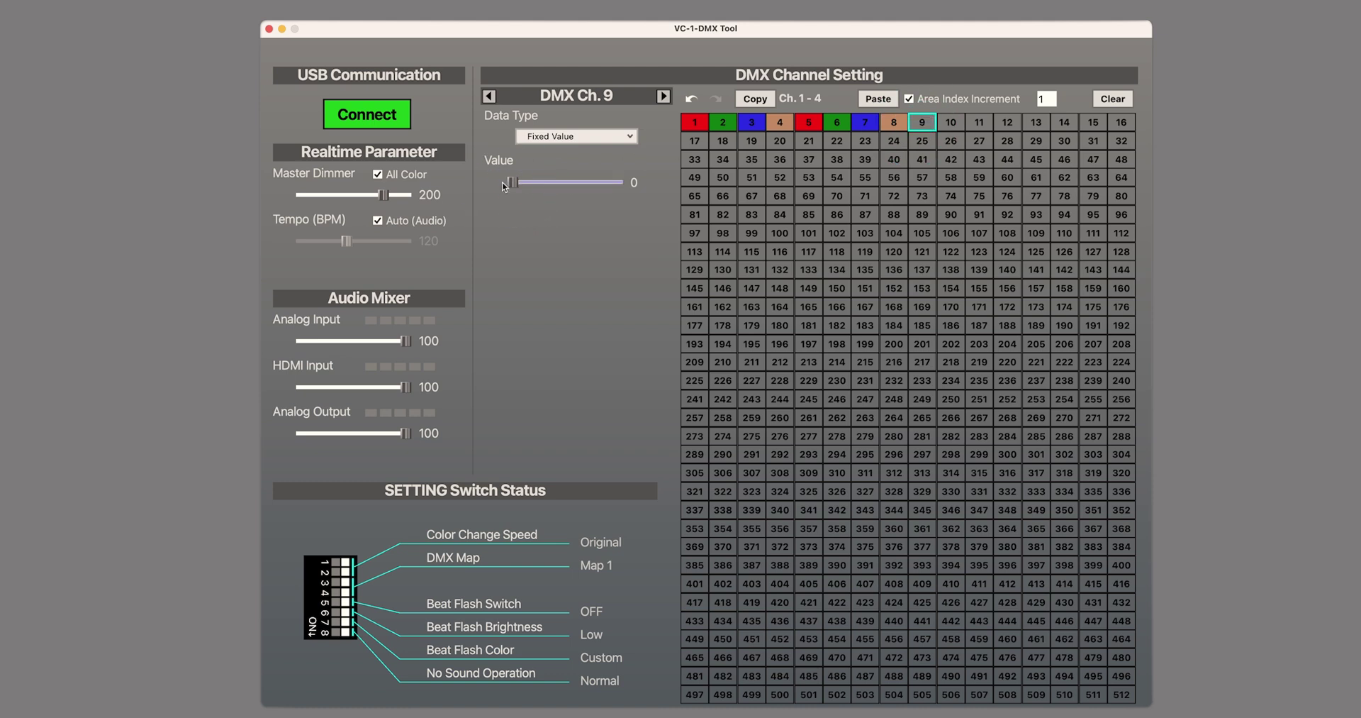
click(951, 122)
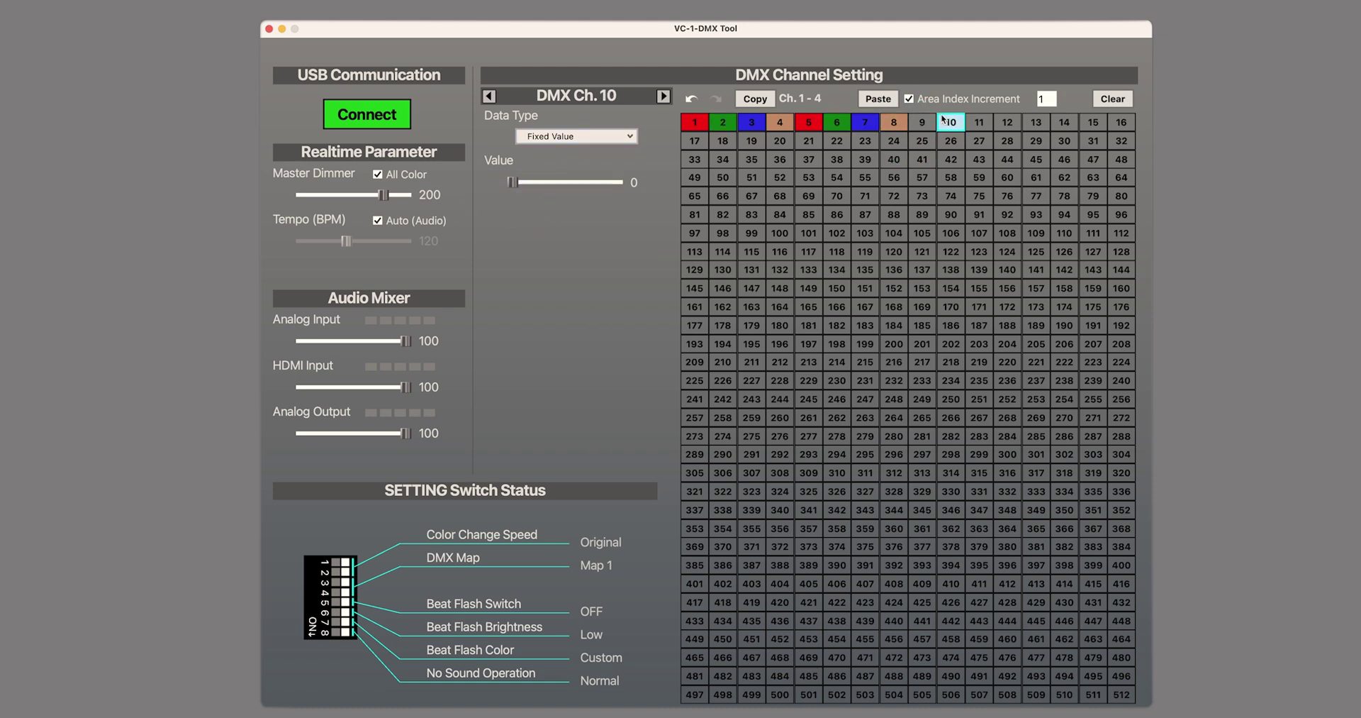
click(614, 140)
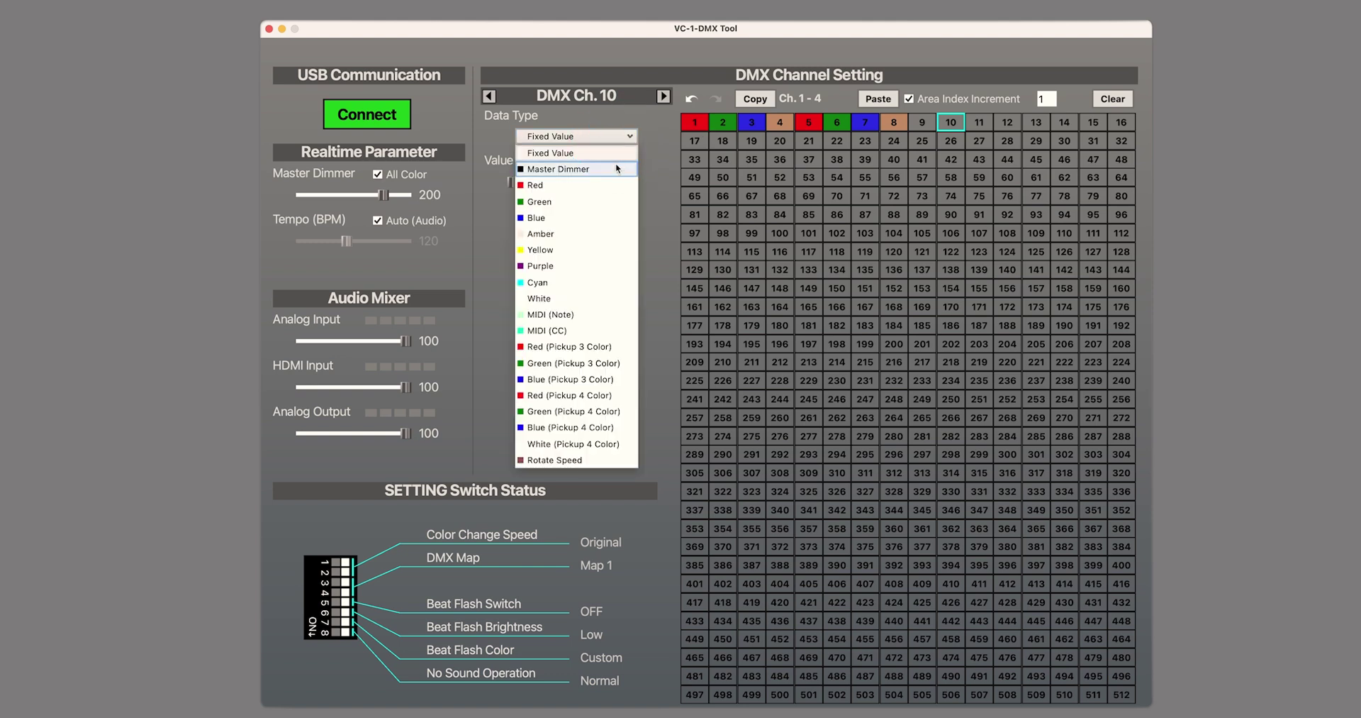
click(615, 168)
Step: Try a fixed value of 255 on channel 9 and bring it back to 0
click(924, 127)
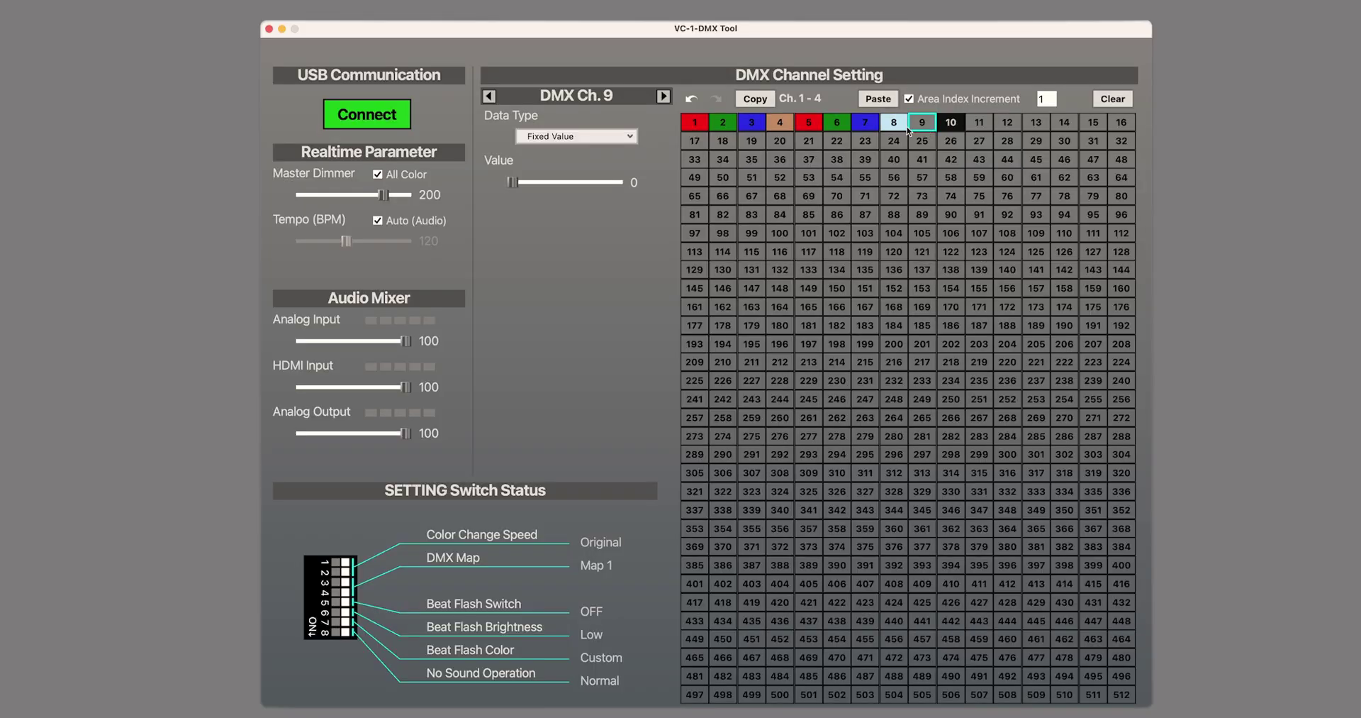
drag(518, 186, 614, 186)
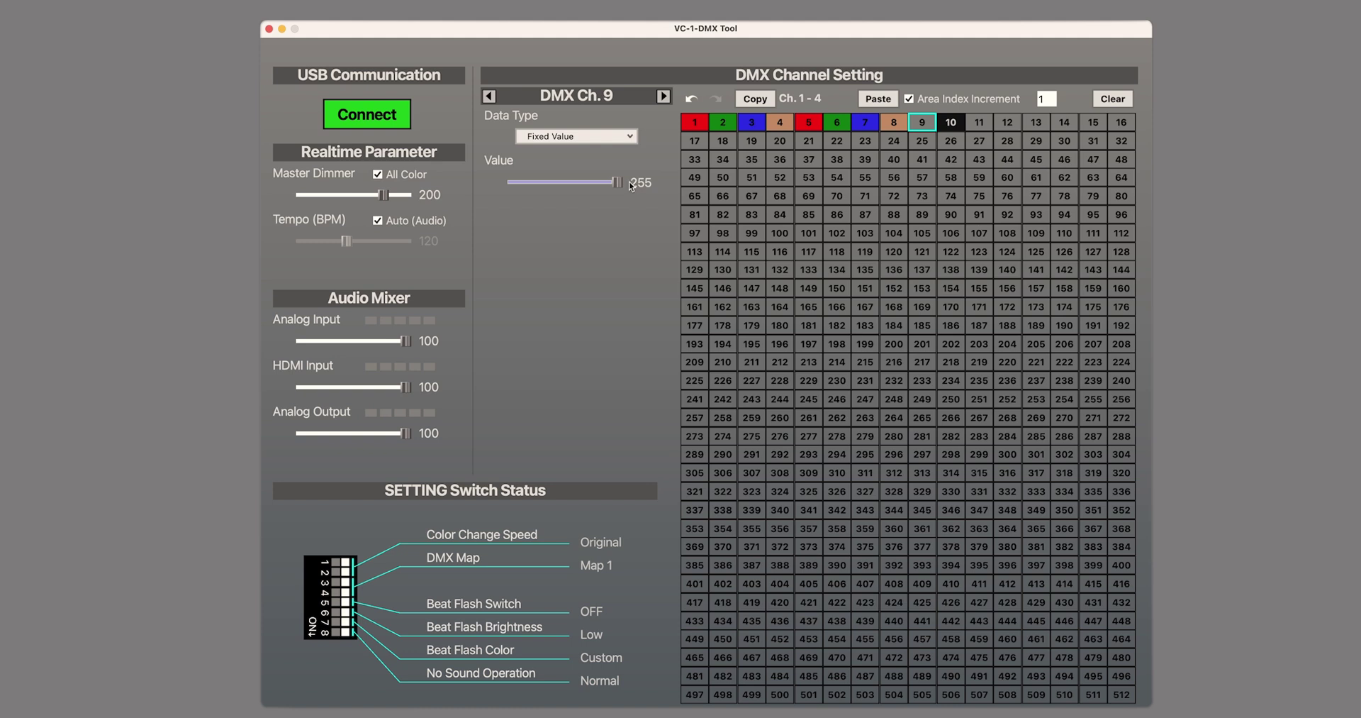
drag(617, 184, 585, 184)
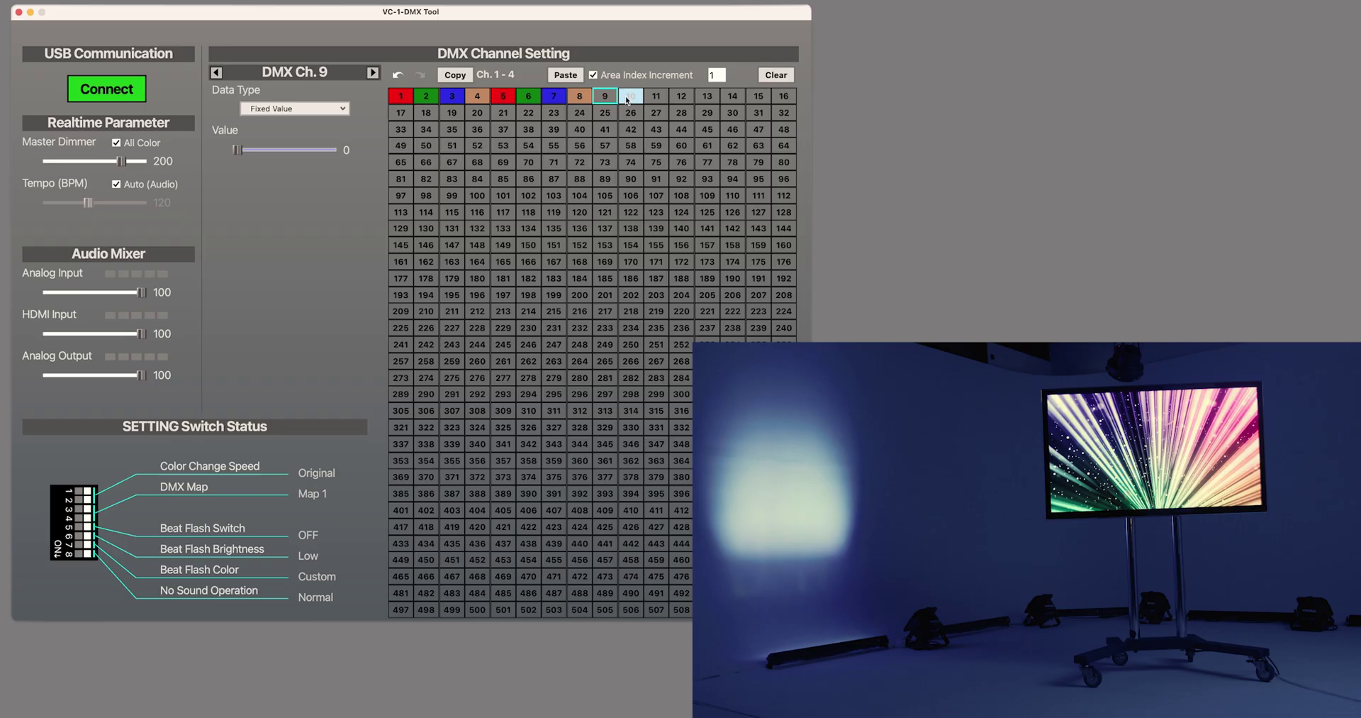
Step: With channel 10 selected, test a lower Master Dimmer level, return it to 200, and turn off its All Color option
click(951, 122)
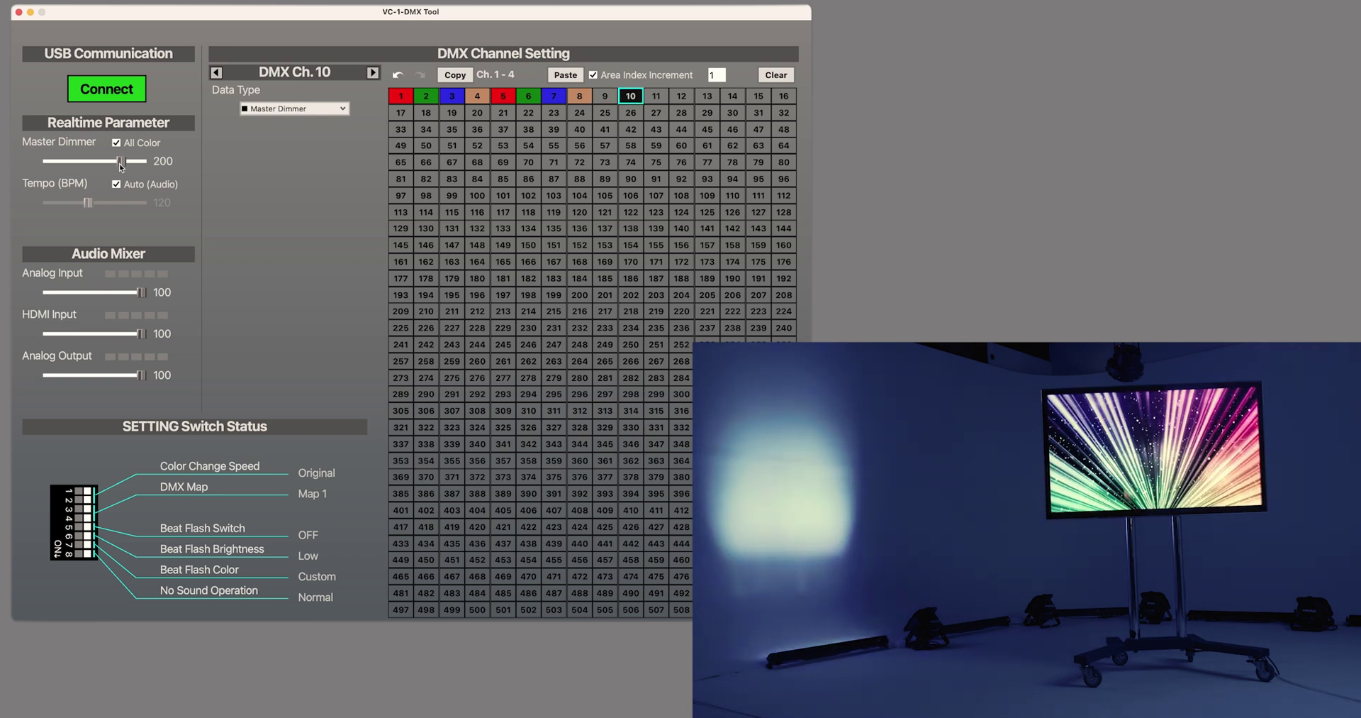
drag(119, 167, 79, 165)
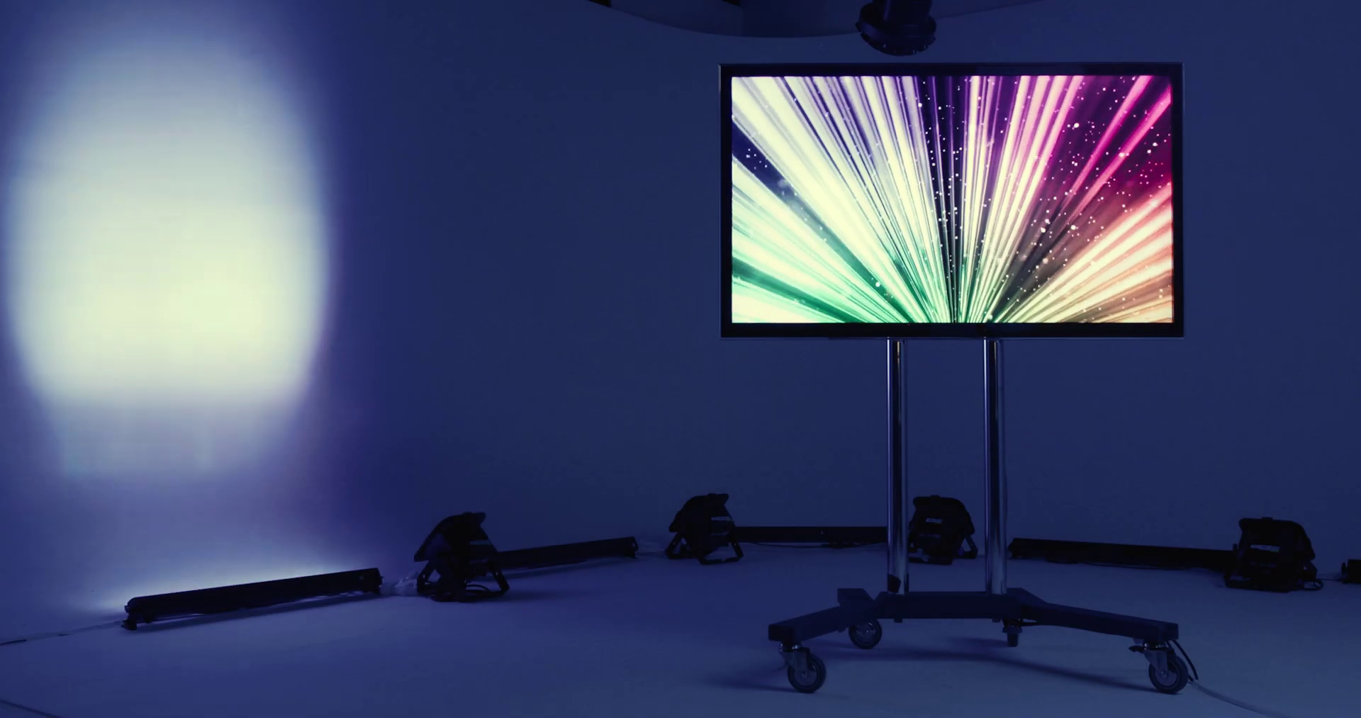
drag(321, 207, 317, 207)
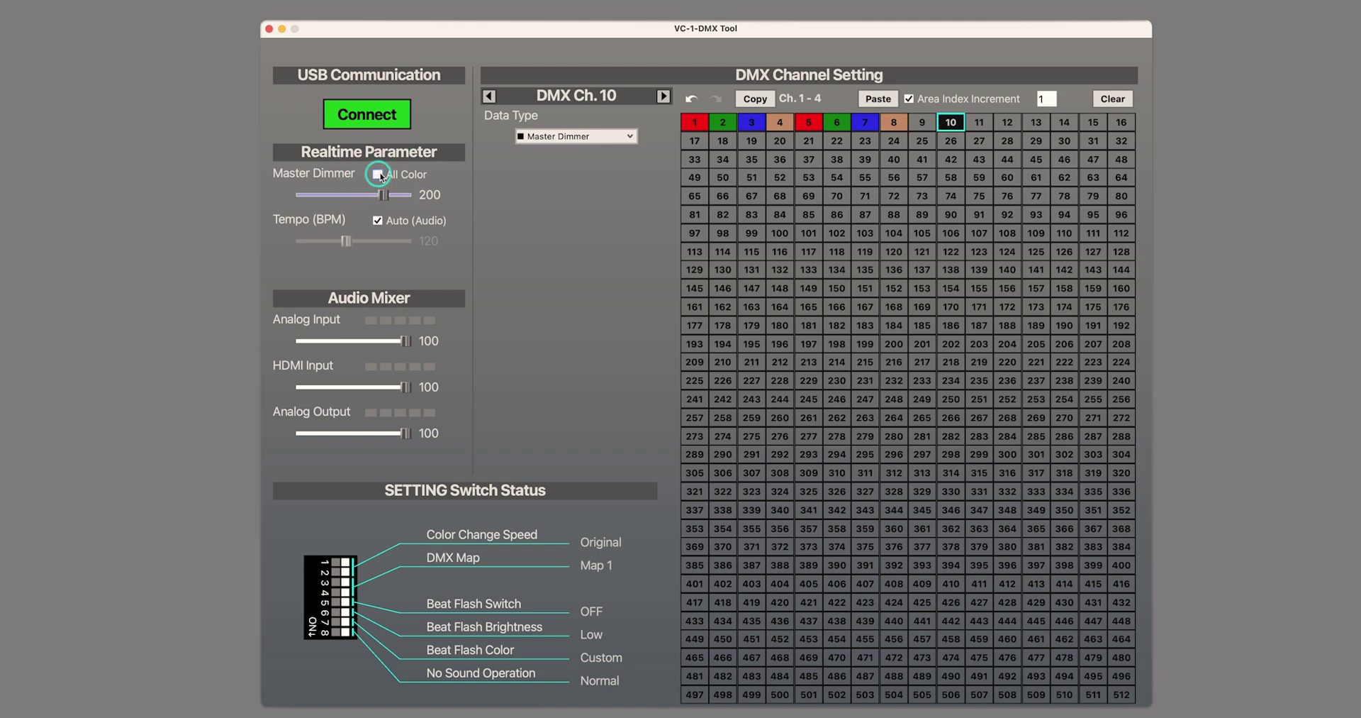
click(378, 174)
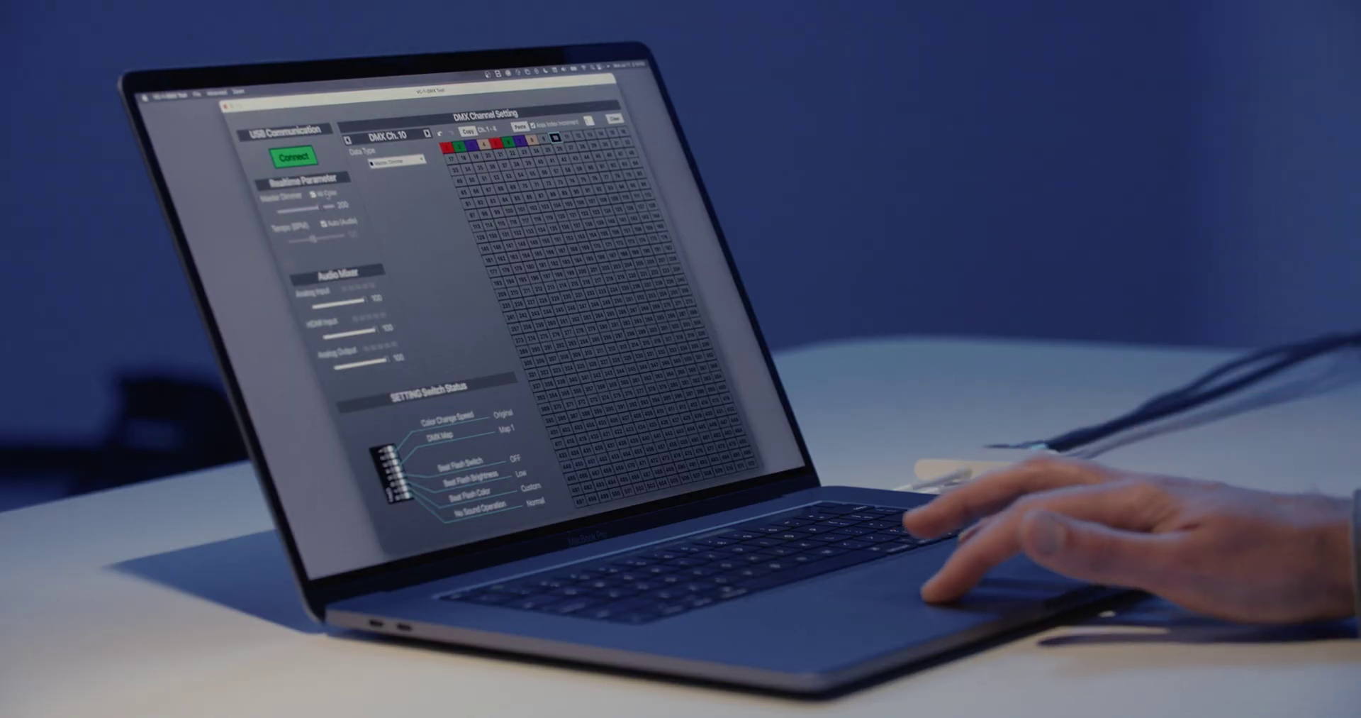
Step: Try Fixed Value as channel 10's data type and set it back to Master Dimmer
click(576, 136)
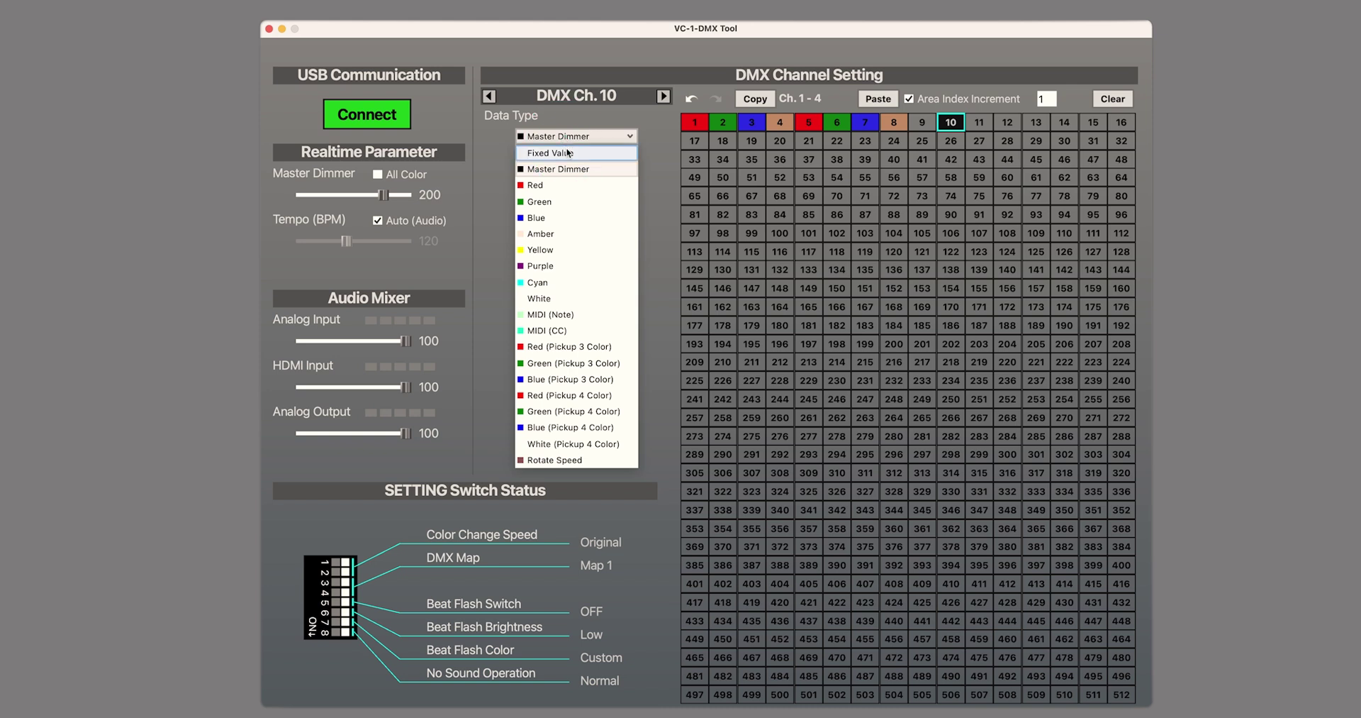
click(568, 152)
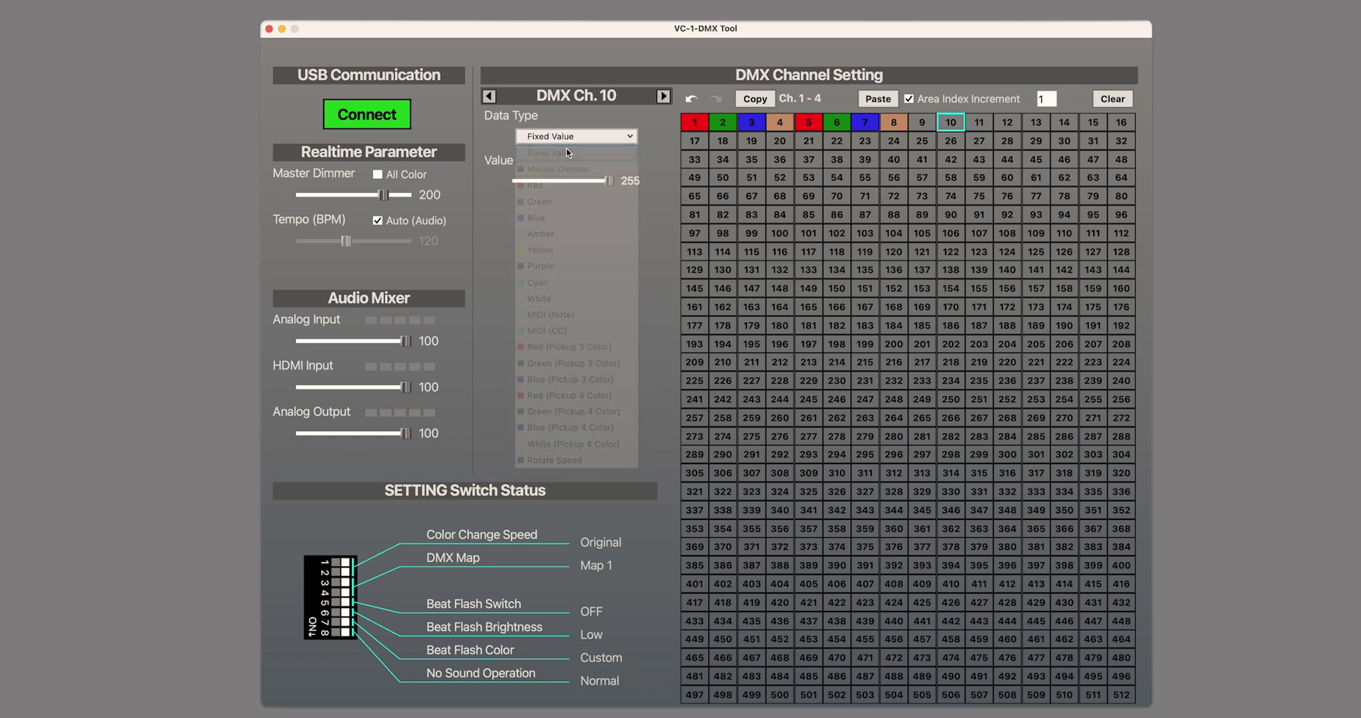
click(564, 139)
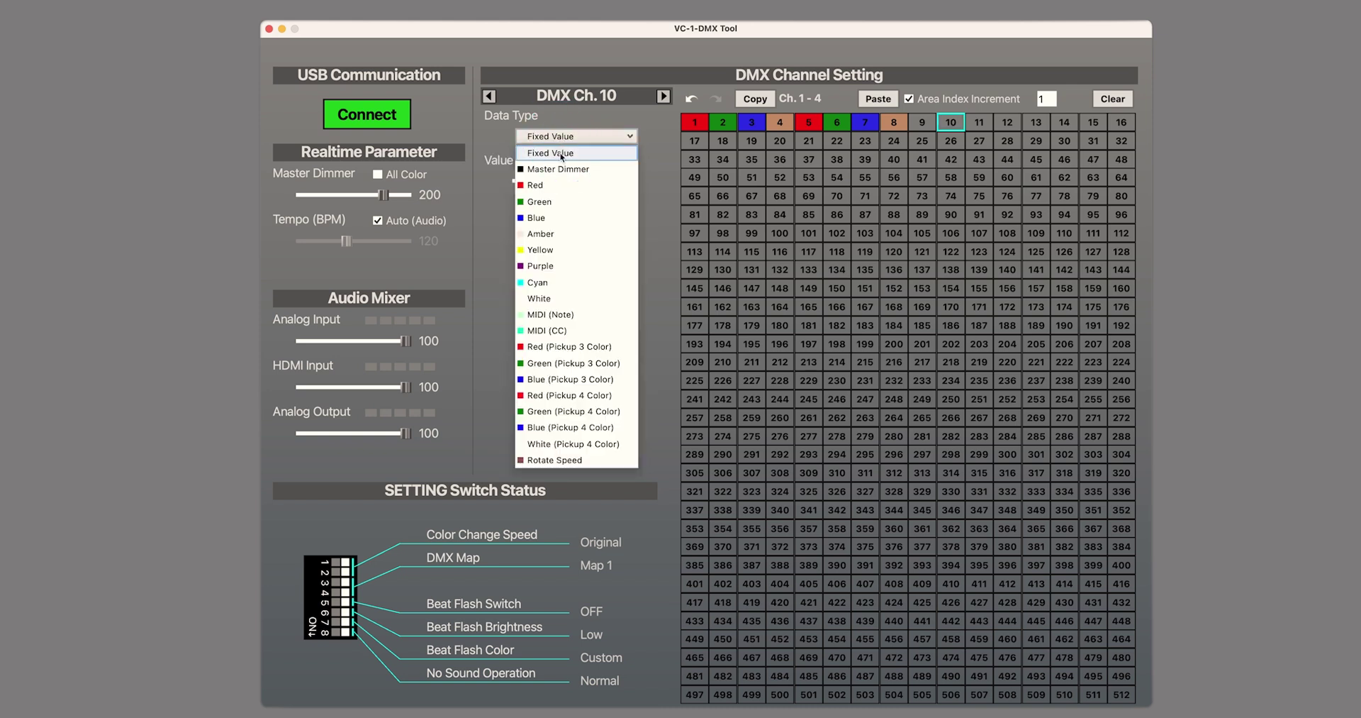
click(558, 169)
Step: Turn on the All Color option for the real-time master dimmer
click(377, 174)
click(630, 137)
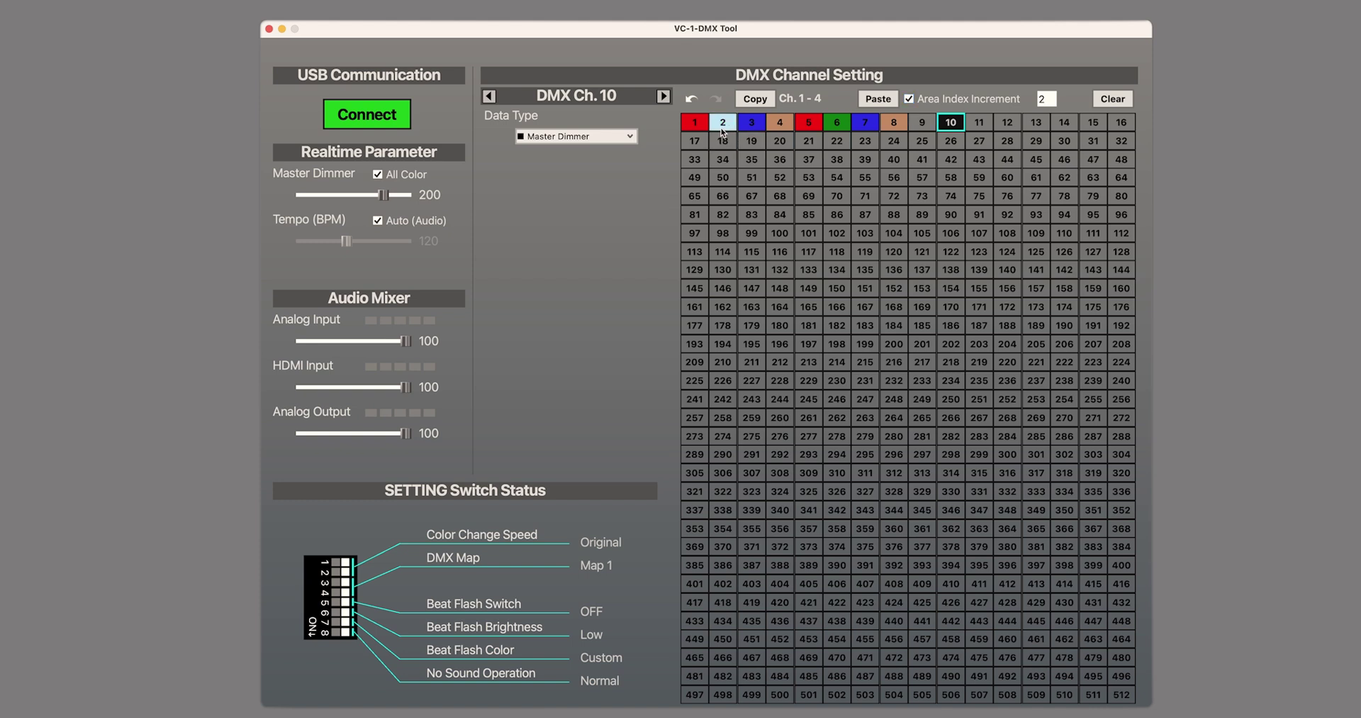
Step: Copy channels 1 to 10 onto channels 17 to 26 with an area index increment of 2, and check the pasted column assignment
click(698, 121)
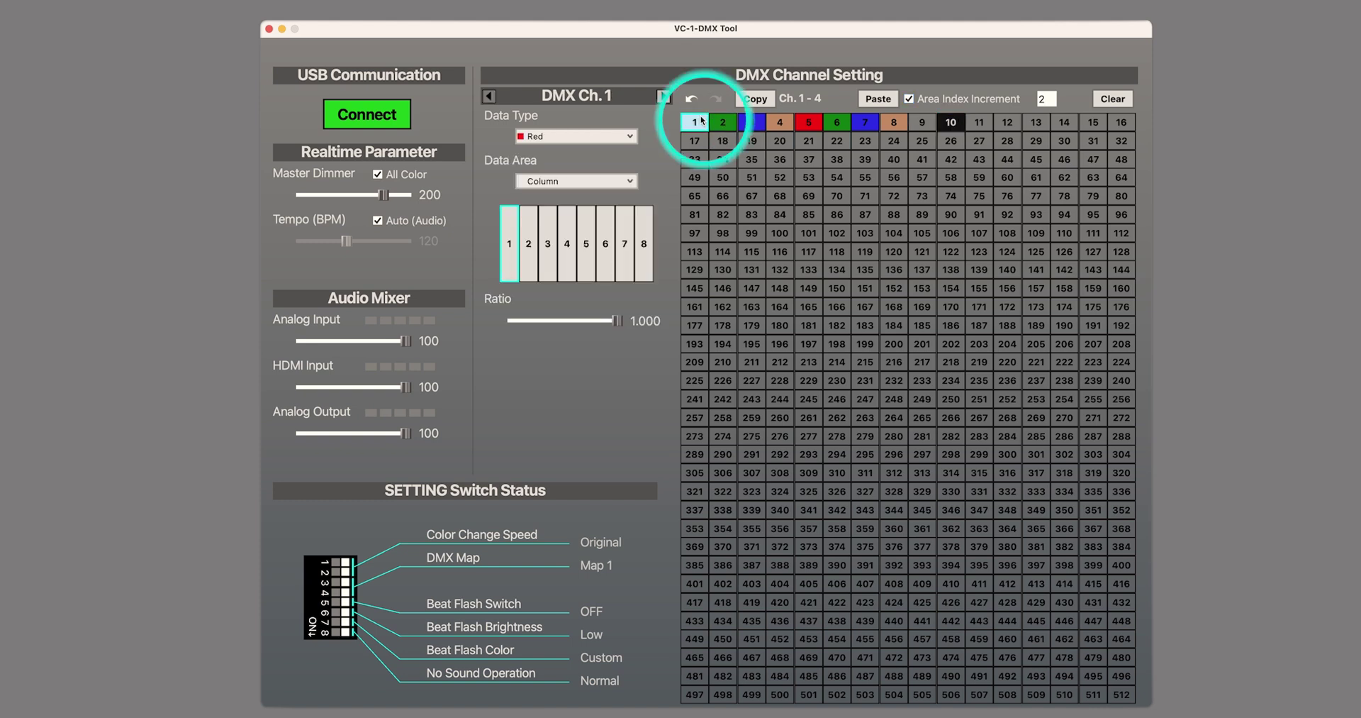
shift+click(951, 121)
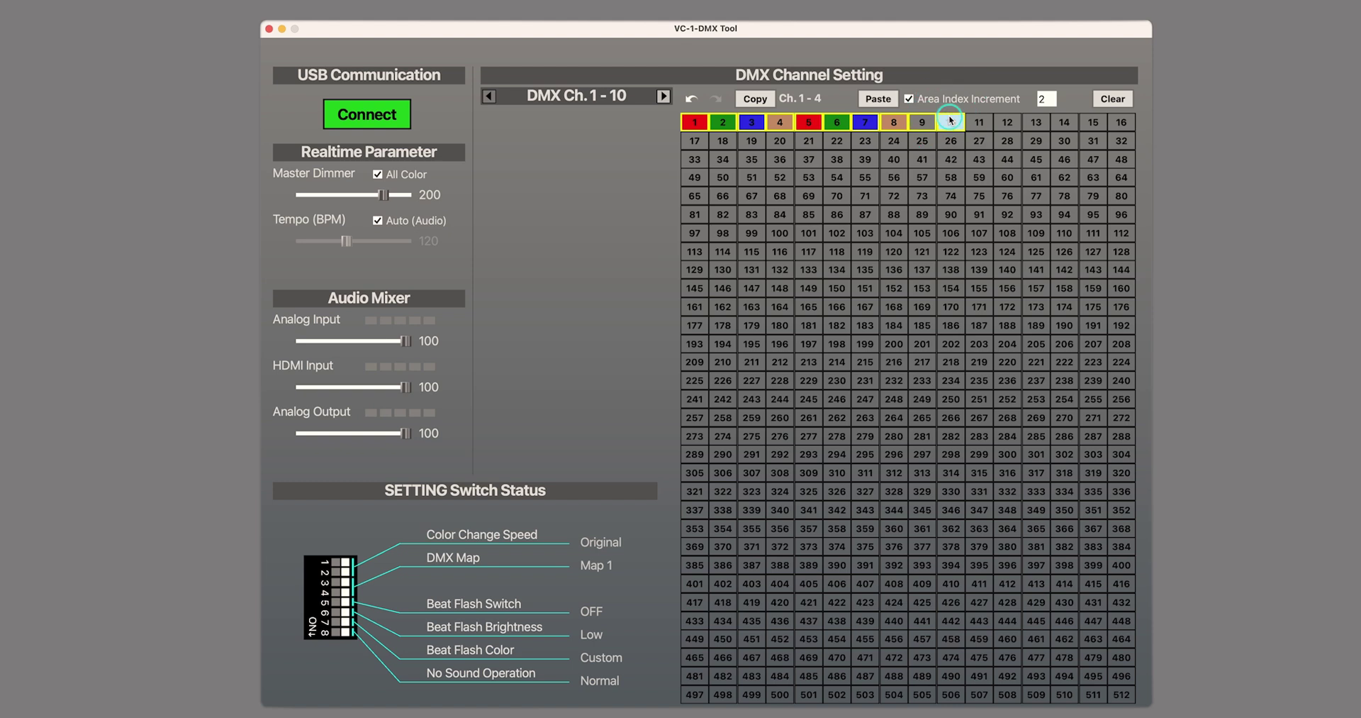
click(709, 143)
click(876, 99)
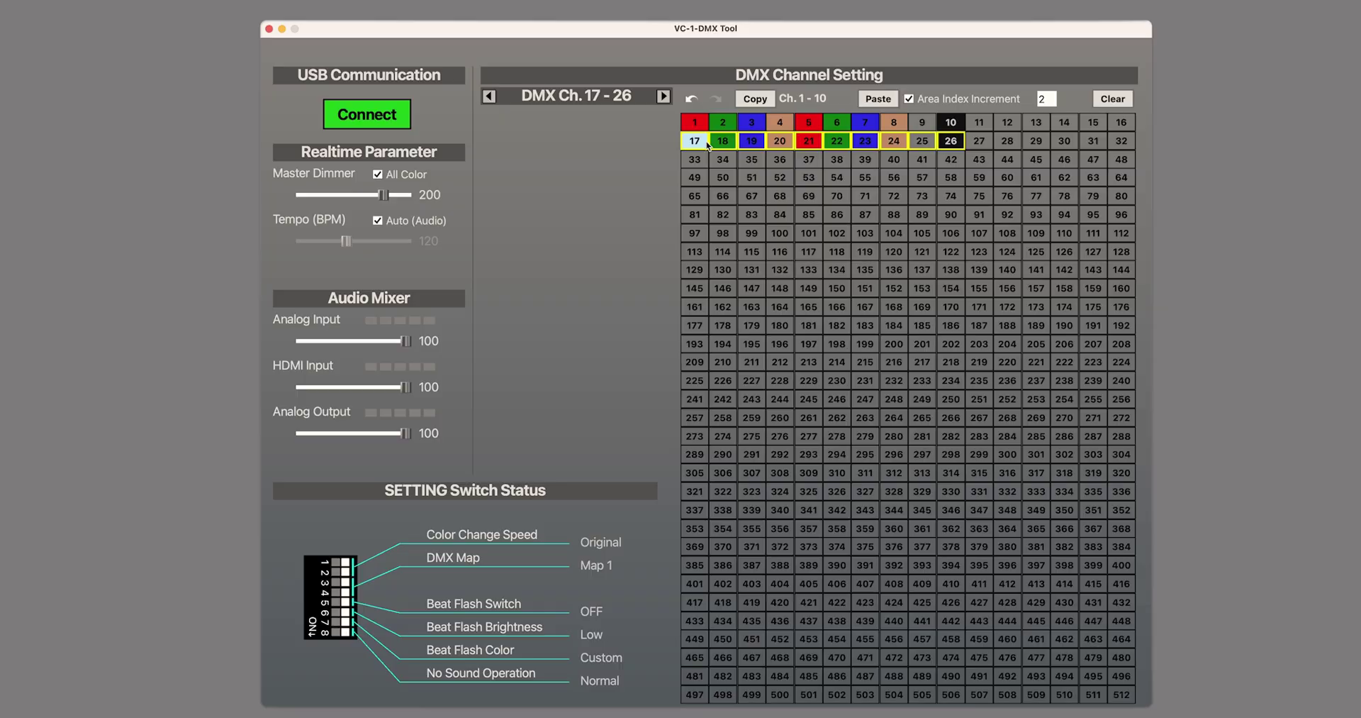
click(695, 145)
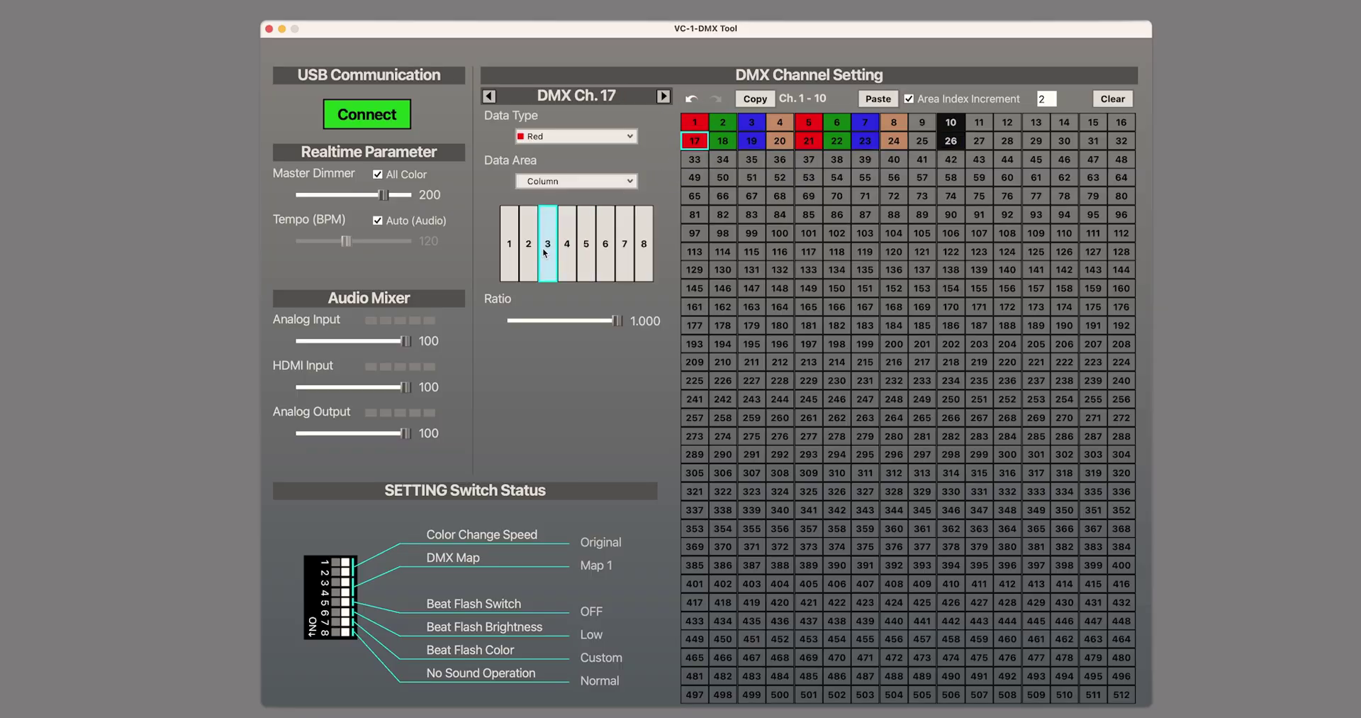
click(814, 145)
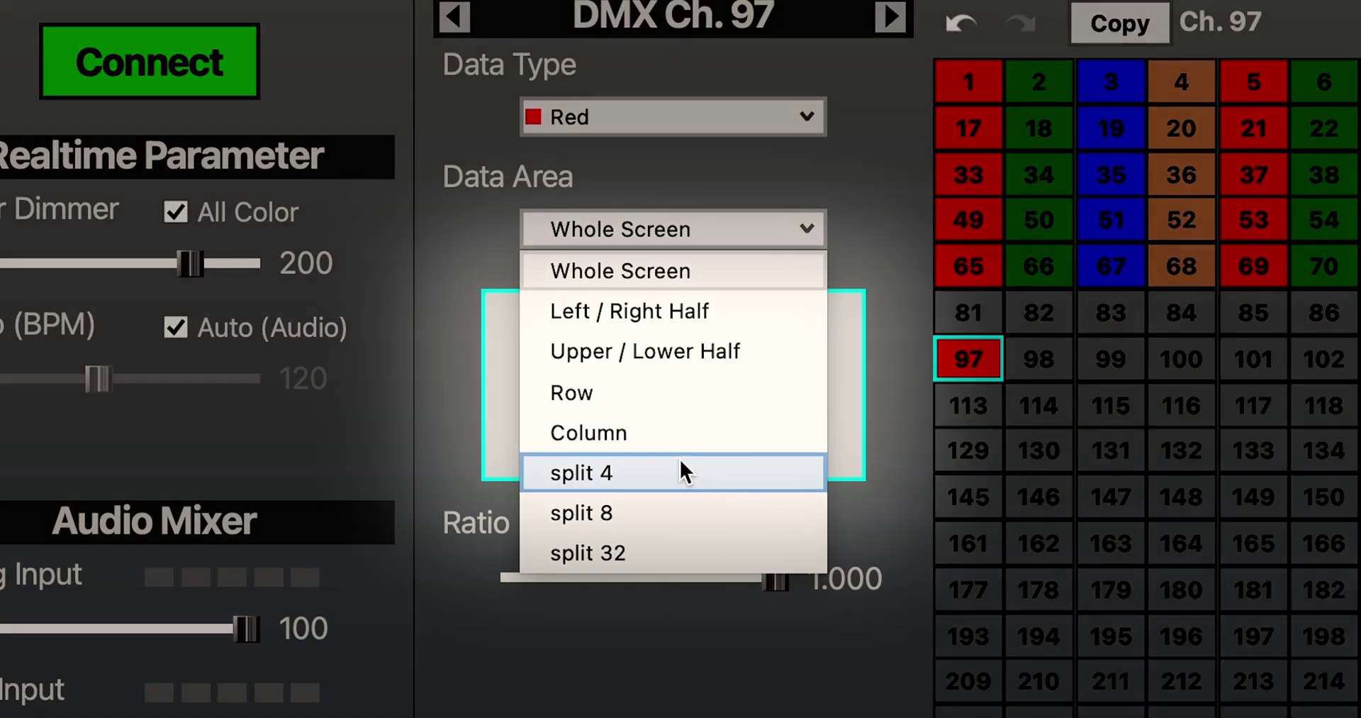
Step: Try split 4 as the data area of channel 97
click(679, 458)
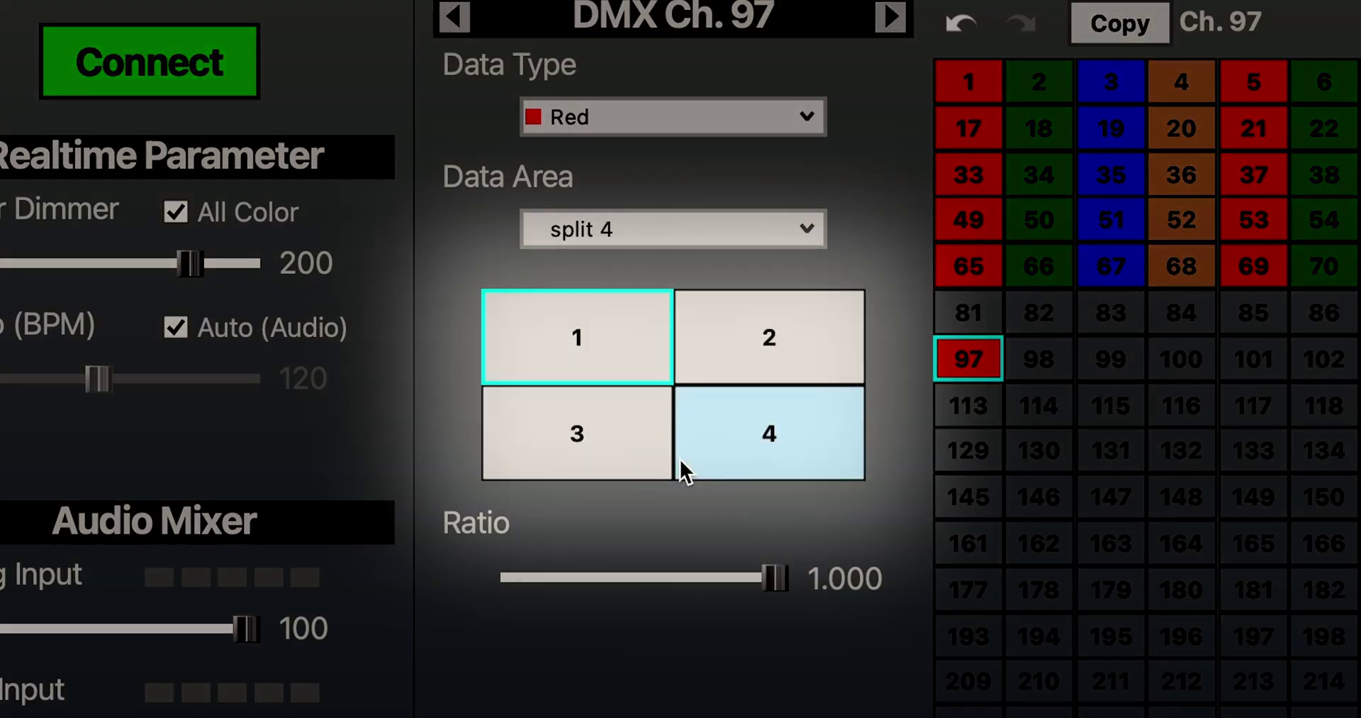
drag(776, 573, 1234, 568)
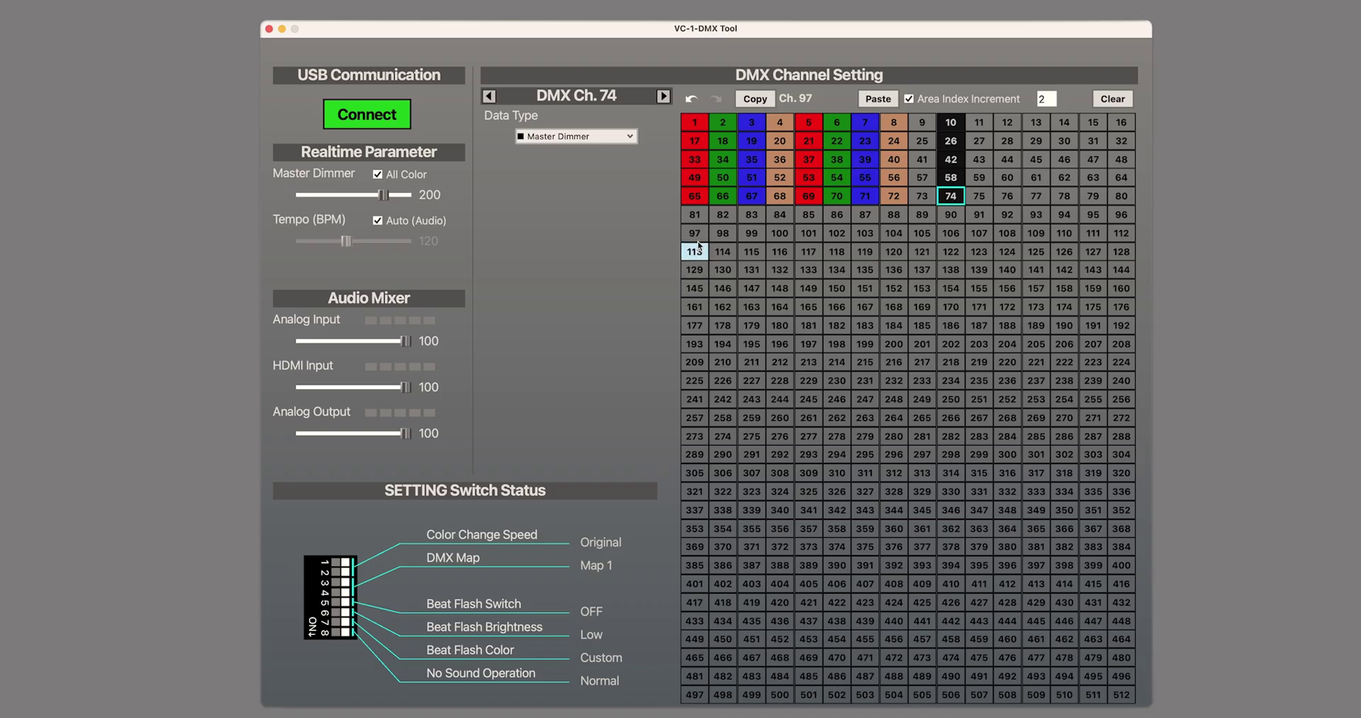
Step: Set channel 97's data type to Red and its data area to split 4
click(697, 238)
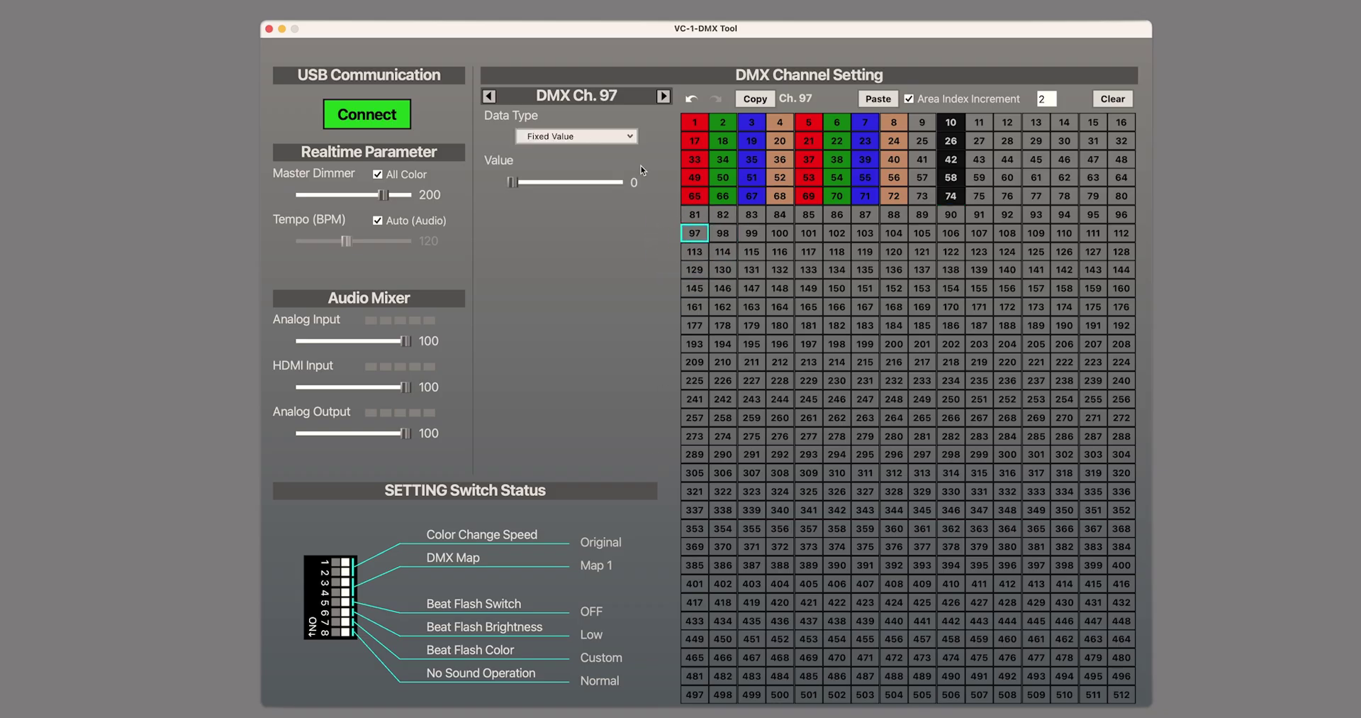
click(615, 140)
click(610, 184)
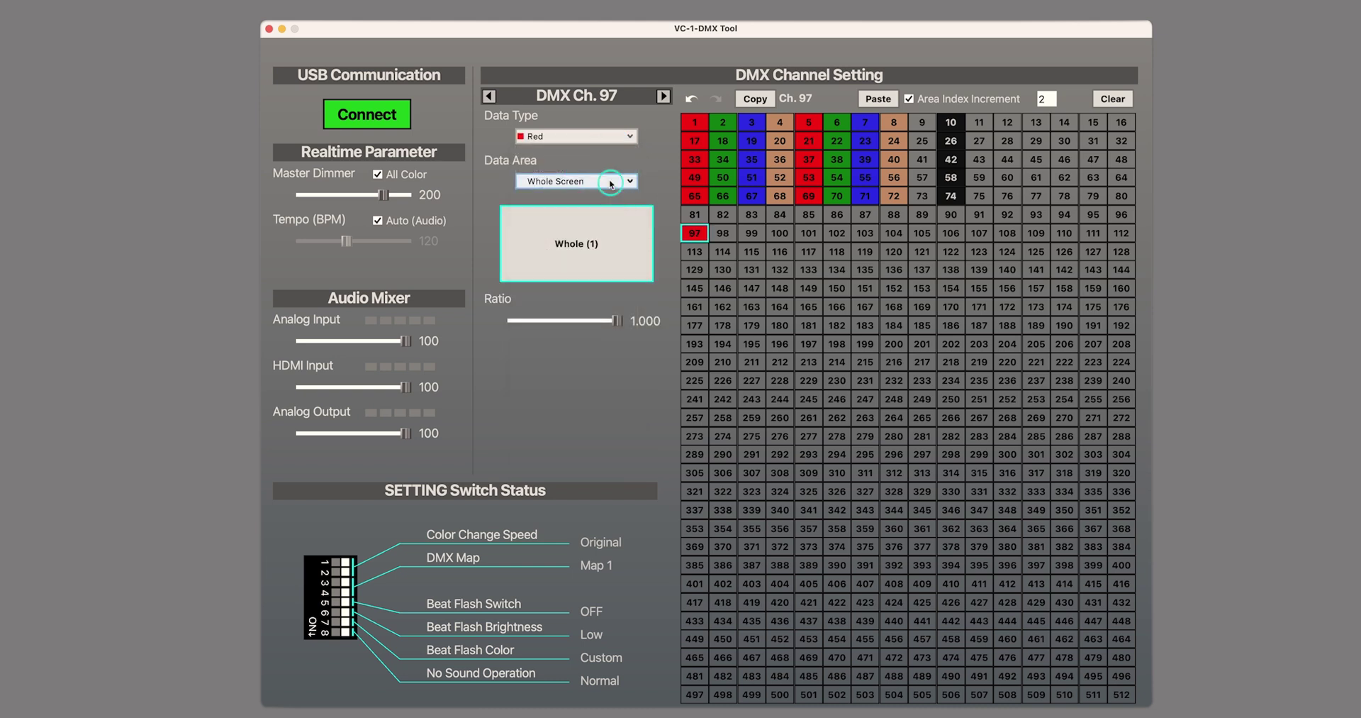
click(610, 181)
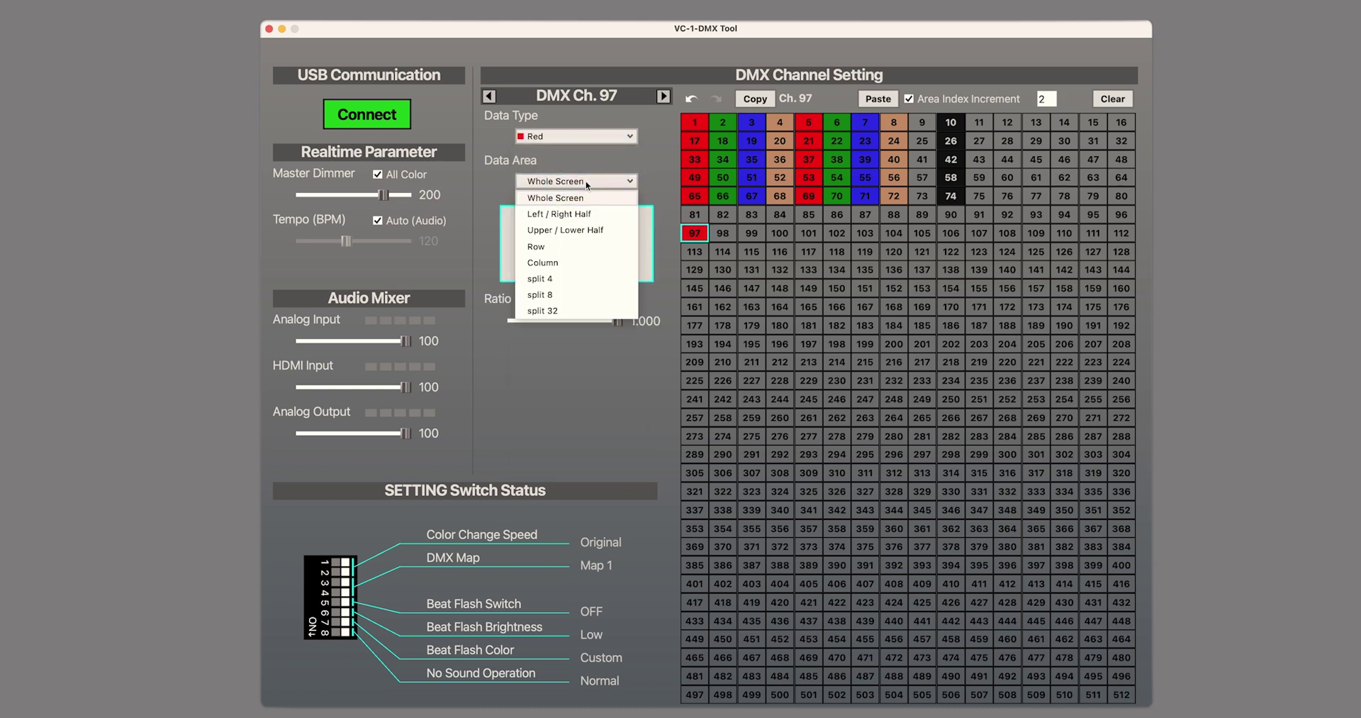
click(585, 278)
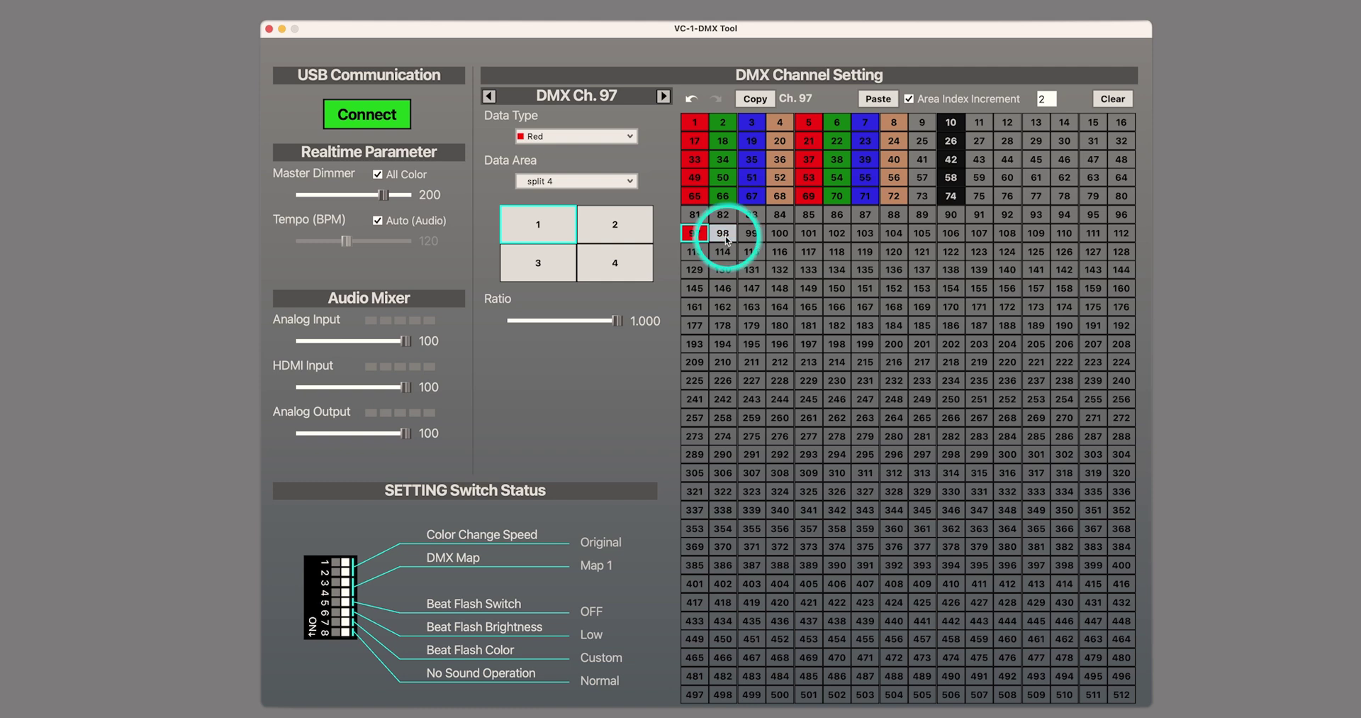
Step: Set channel 98's data type to Green and its data area to split 4
click(725, 234)
click(576, 136)
click(587, 203)
click(575, 180)
click(579, 278)
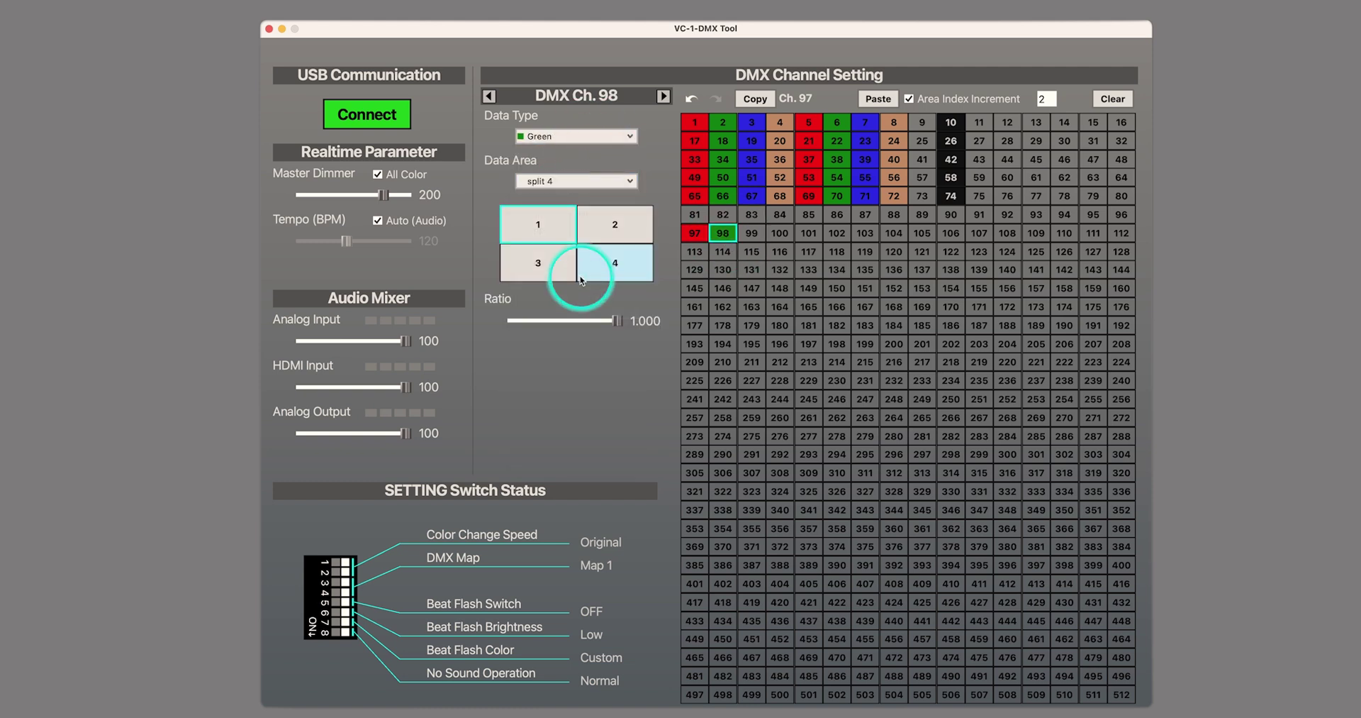
Step: Set channel 99's data type to Blue and its data area to split 4
click(750, 231)
click(603, 137)
click(594, 218)
click(576, 181)
click(585, 270)
Step: Set channel 100's data type to White and its data area to split 4
click(780, 233)
click(575, 136)
click(592, 298)
click(576, 180)
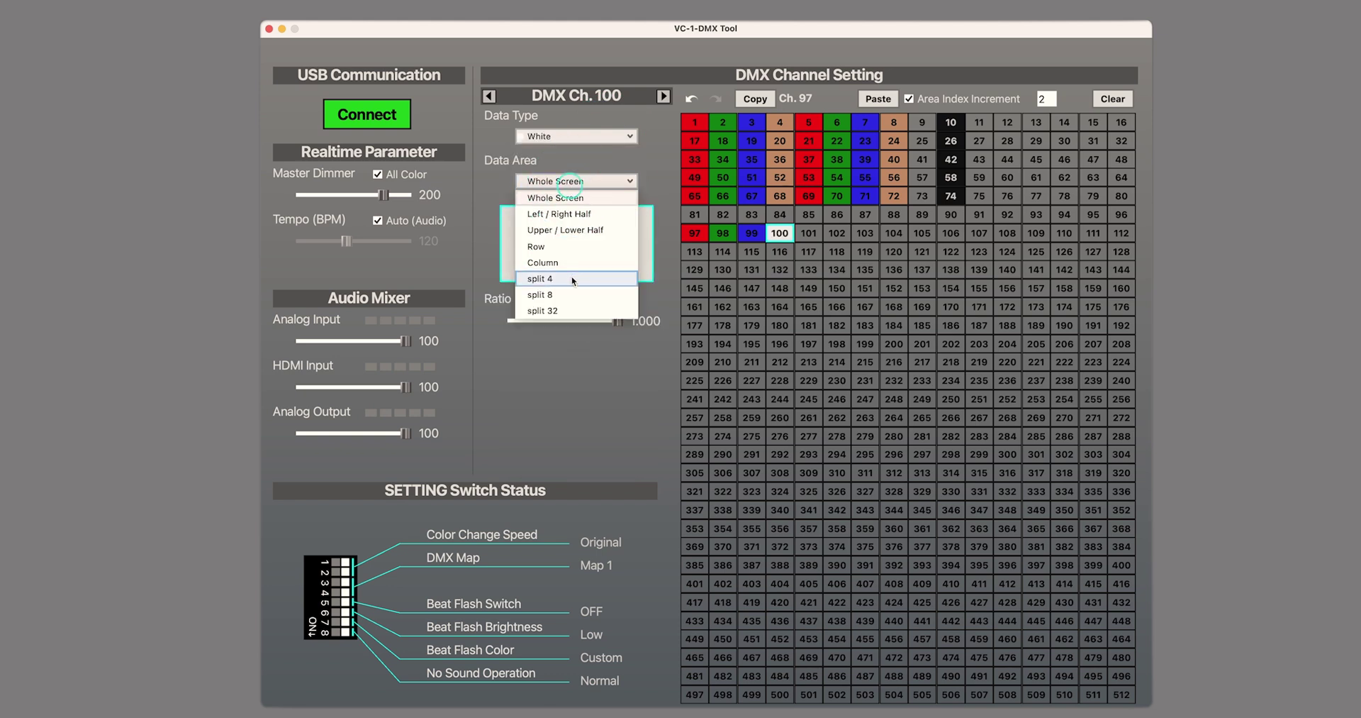
click(571, 278)
Step: Set channel 101's data type to Amber and its data area to split 4
click(808, 232)
click(576, 136)
click(619, 228)
click(576, 181)
click(599, 278)
Step: Set channel 102's data type to Purple and its data area to split 4
click(837, 233)
click(576, 136)
click(608, 274)
click(576, 181)
click(598, 279)
Step: Set channel 103's data type to Master Dimmer and give channel 104 a fixed value of 32
click(865, 233)
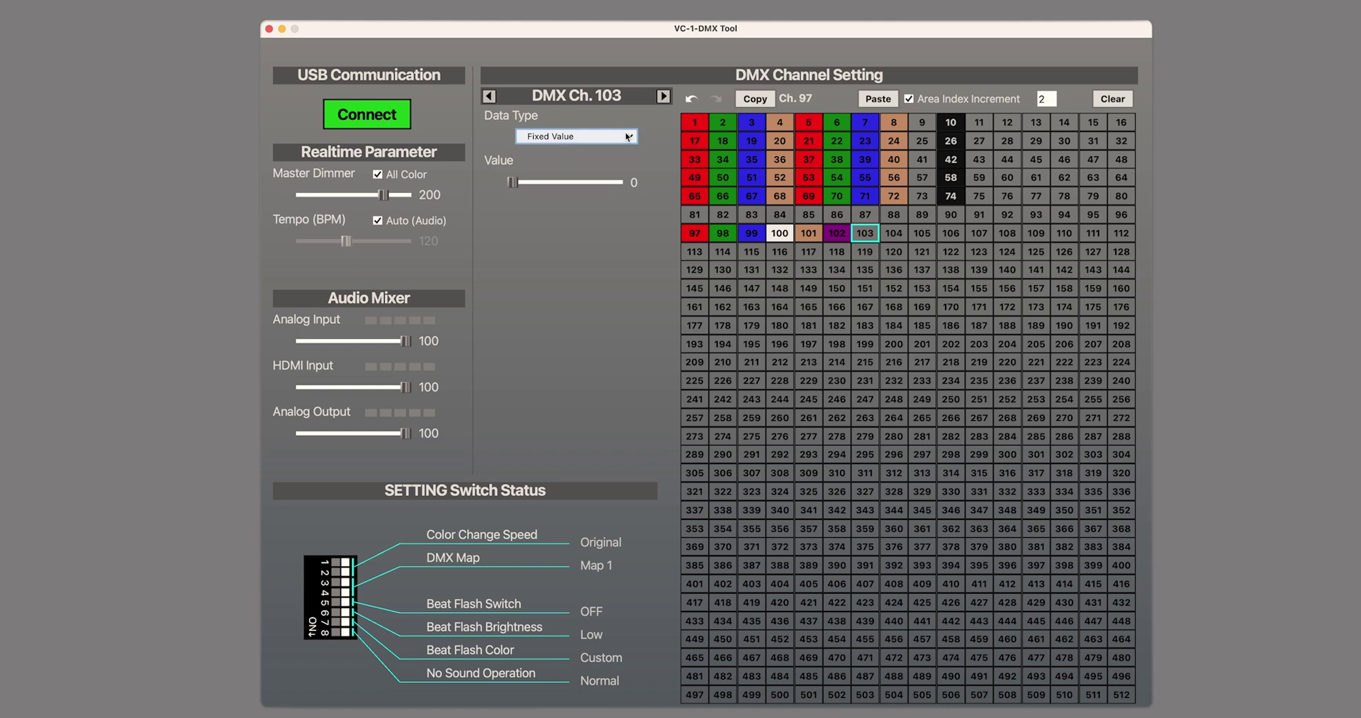
click(627, 136)
click(603, 168)
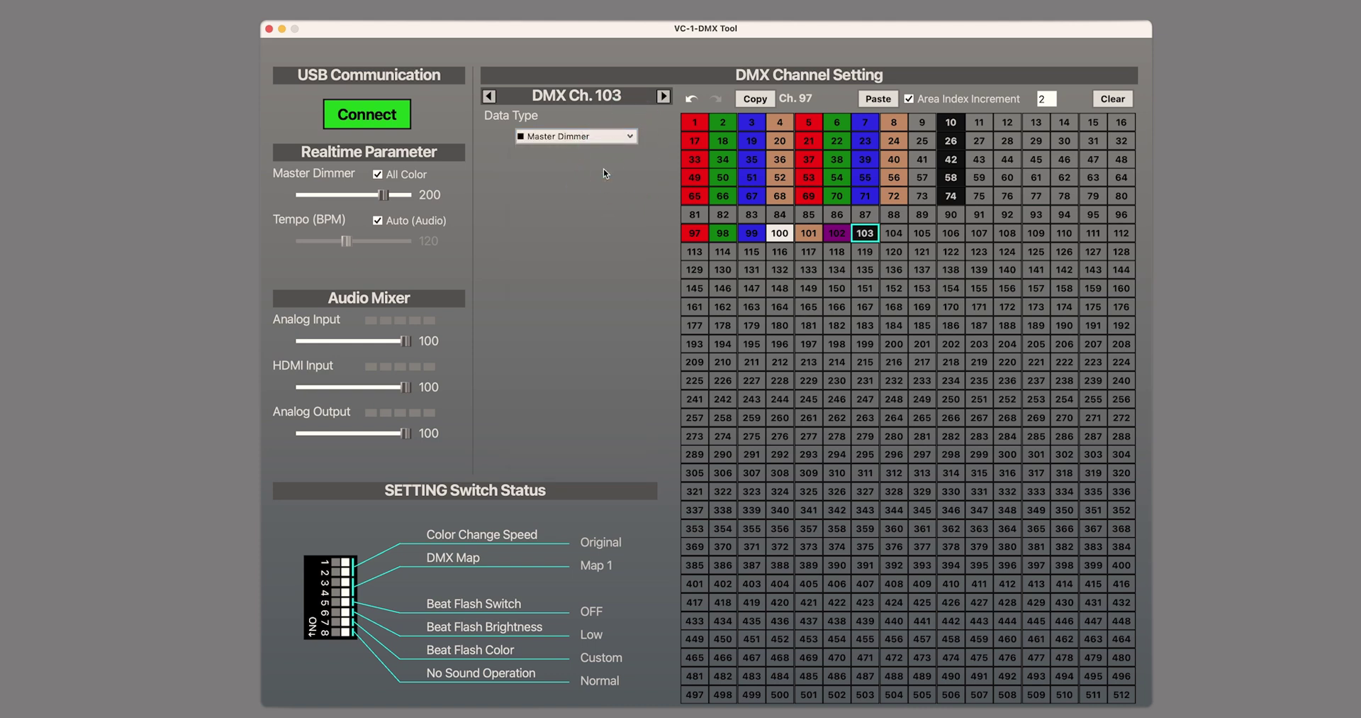
click(892, 236)
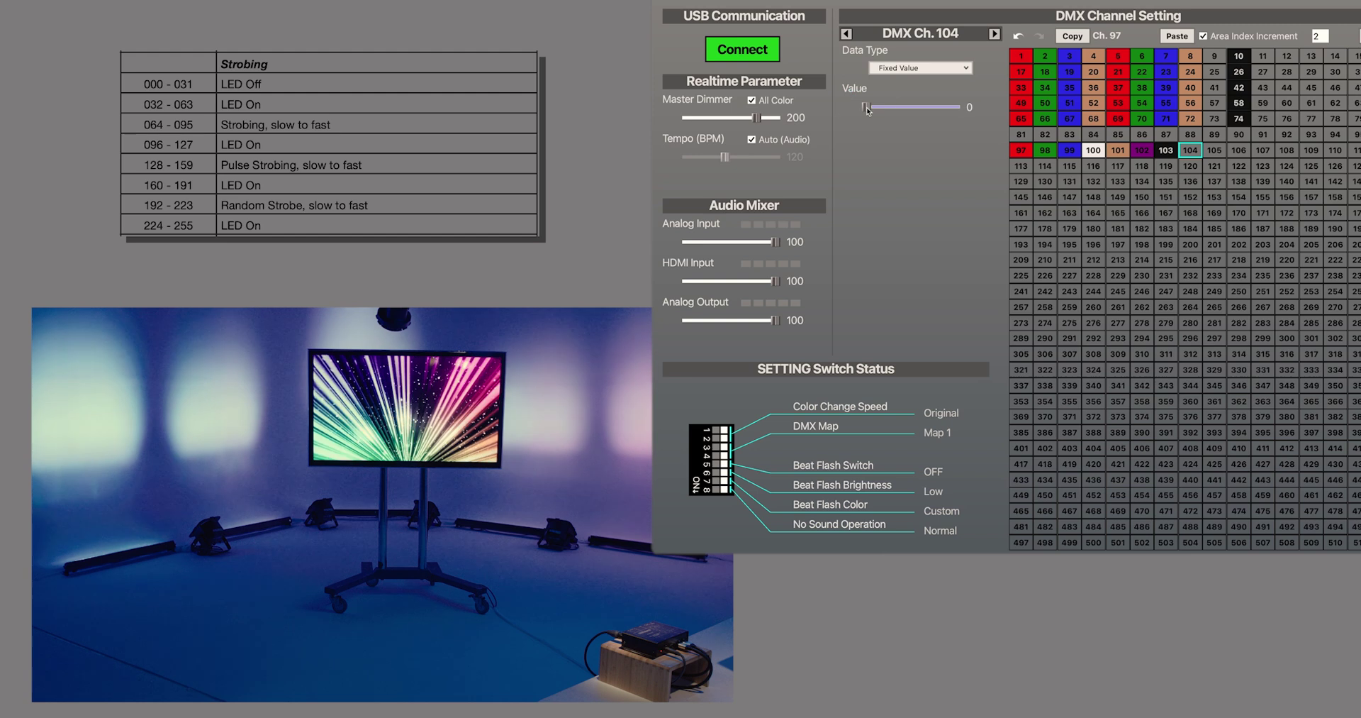
drag(867, 108, 872, 111)
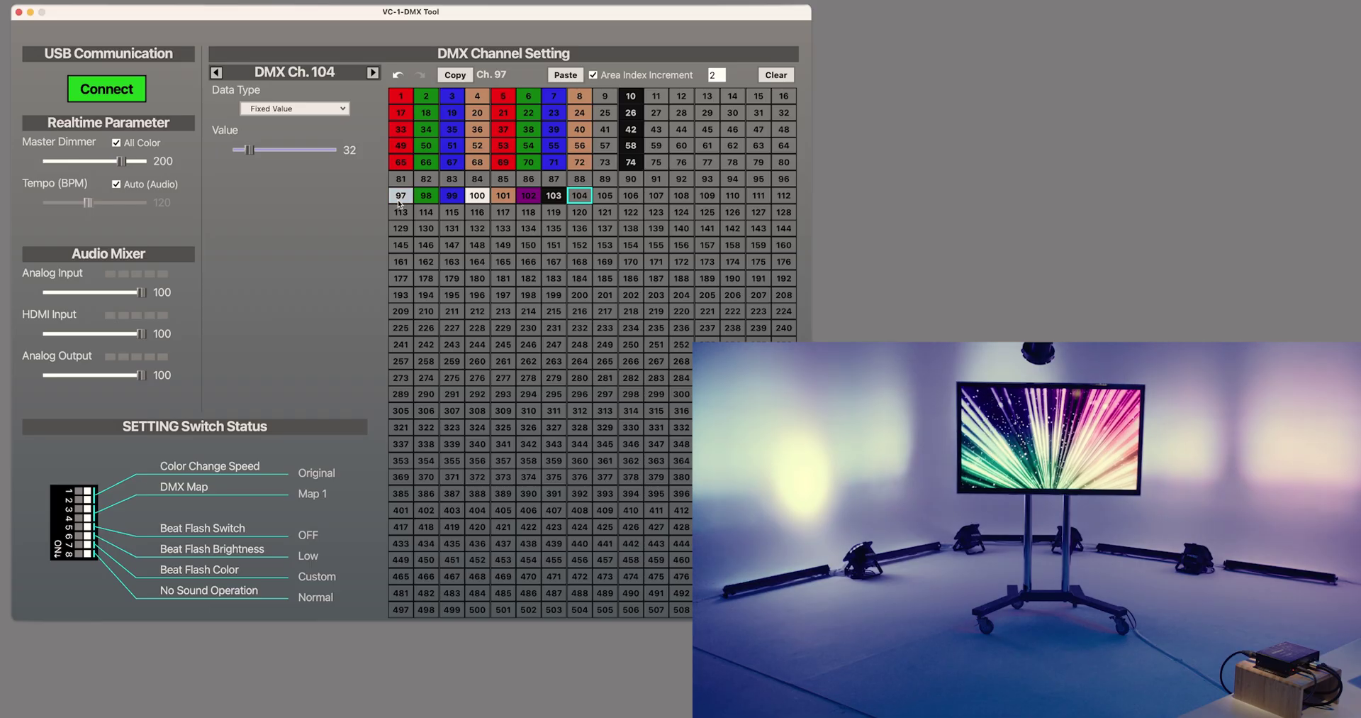
Step: Copy channels 97 to 104 onto channels 113 to 120 with the area index increment set to 1
click(400, 197)
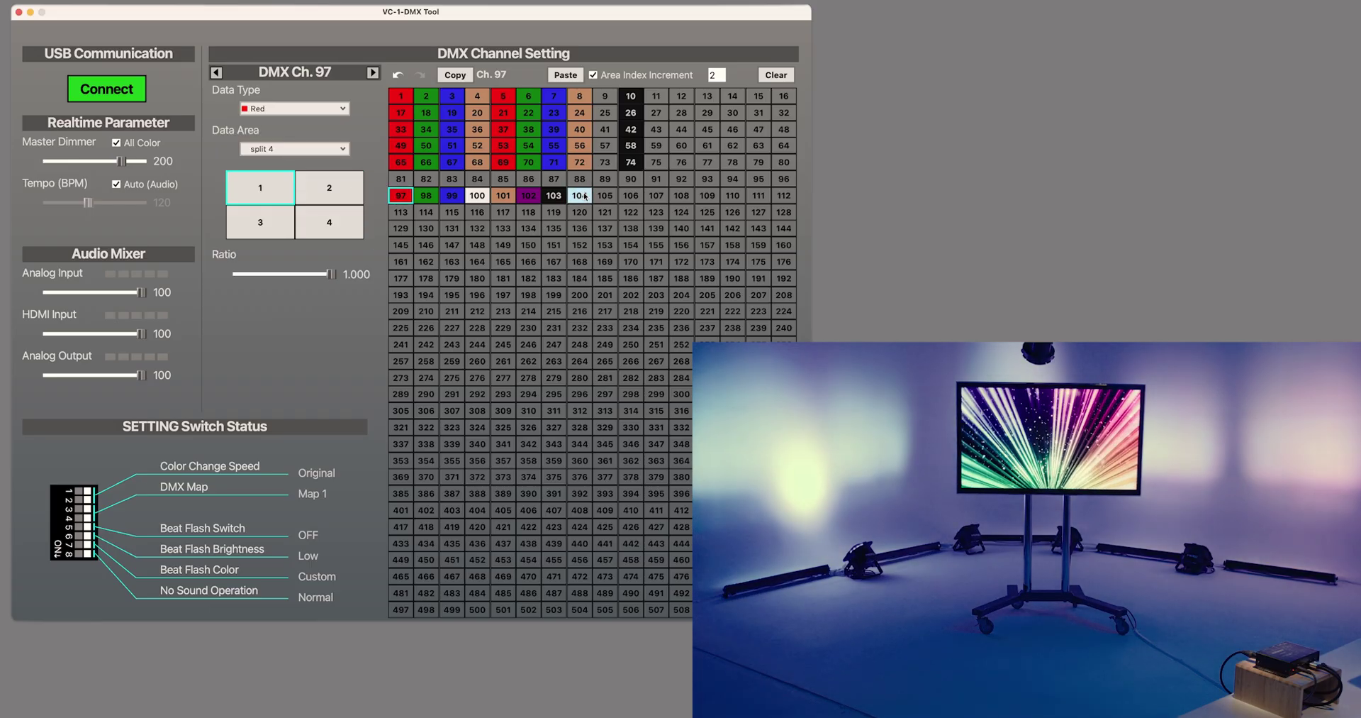
shift+click(585, 197)
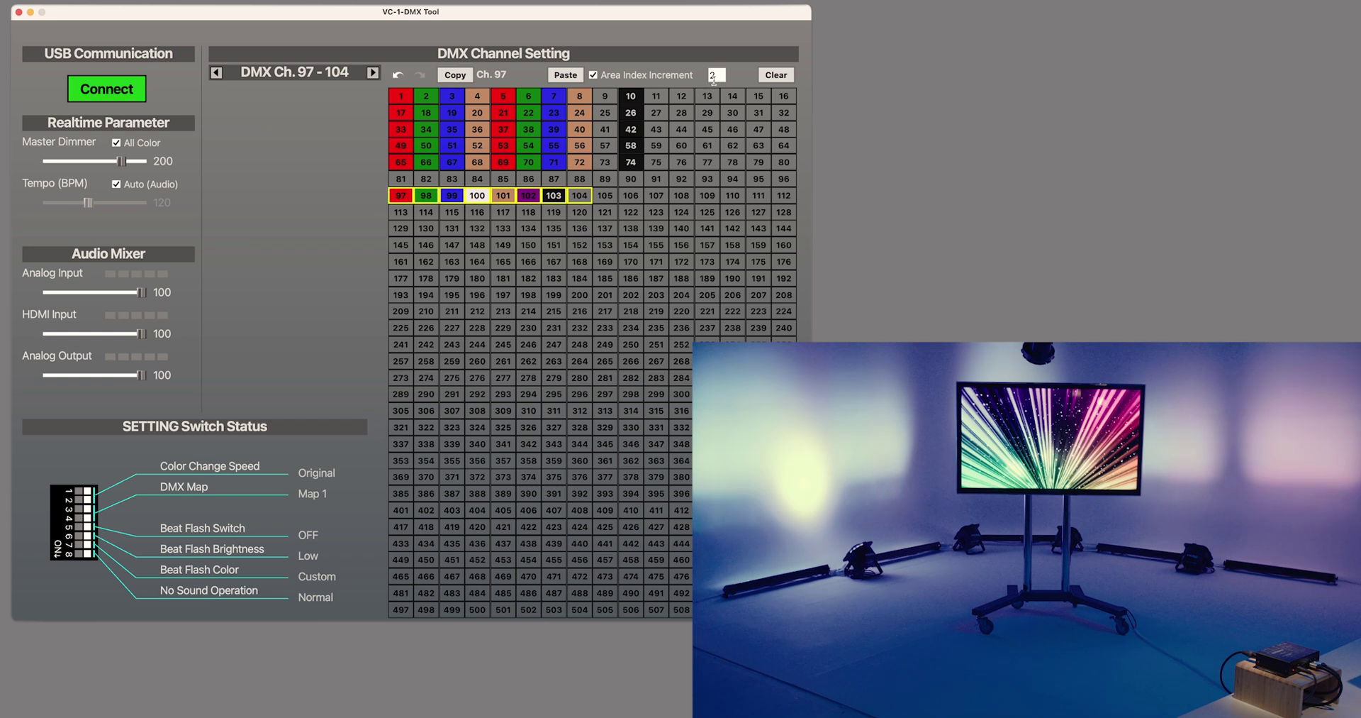
key(BackSpace)
text(1)
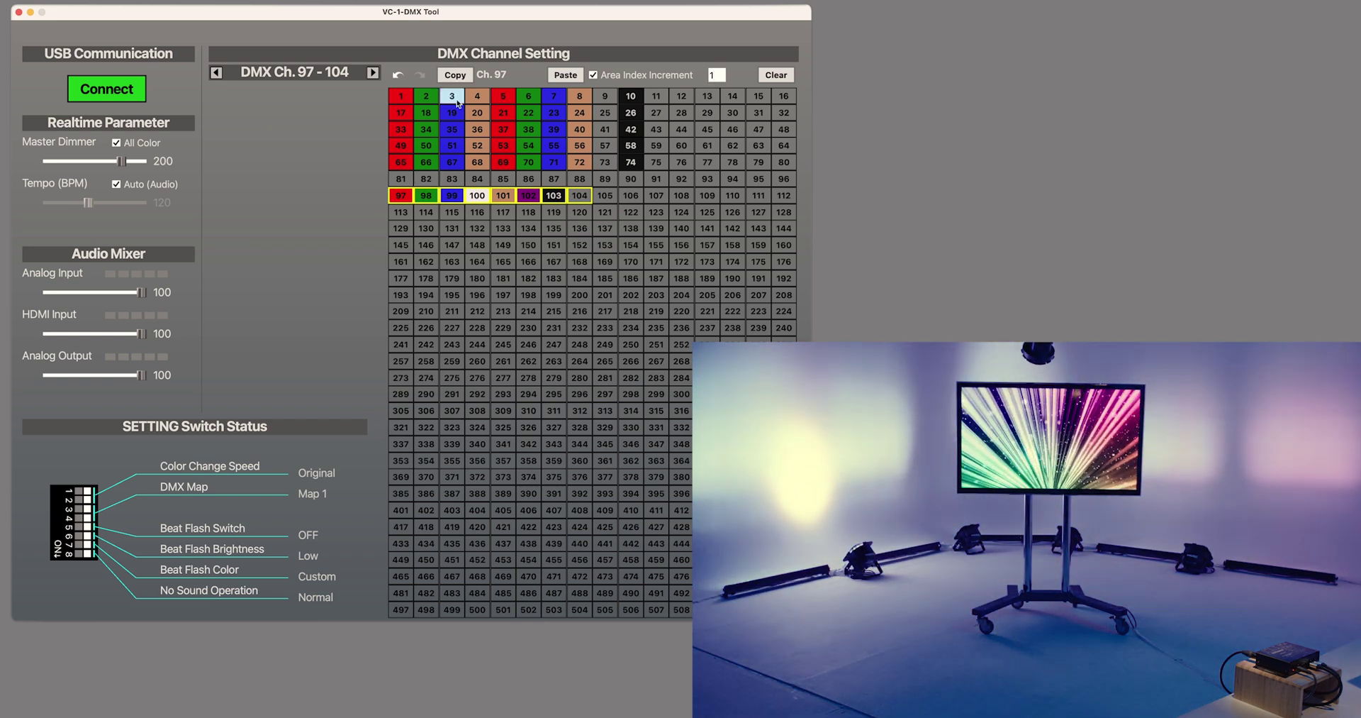
click(456, 75)
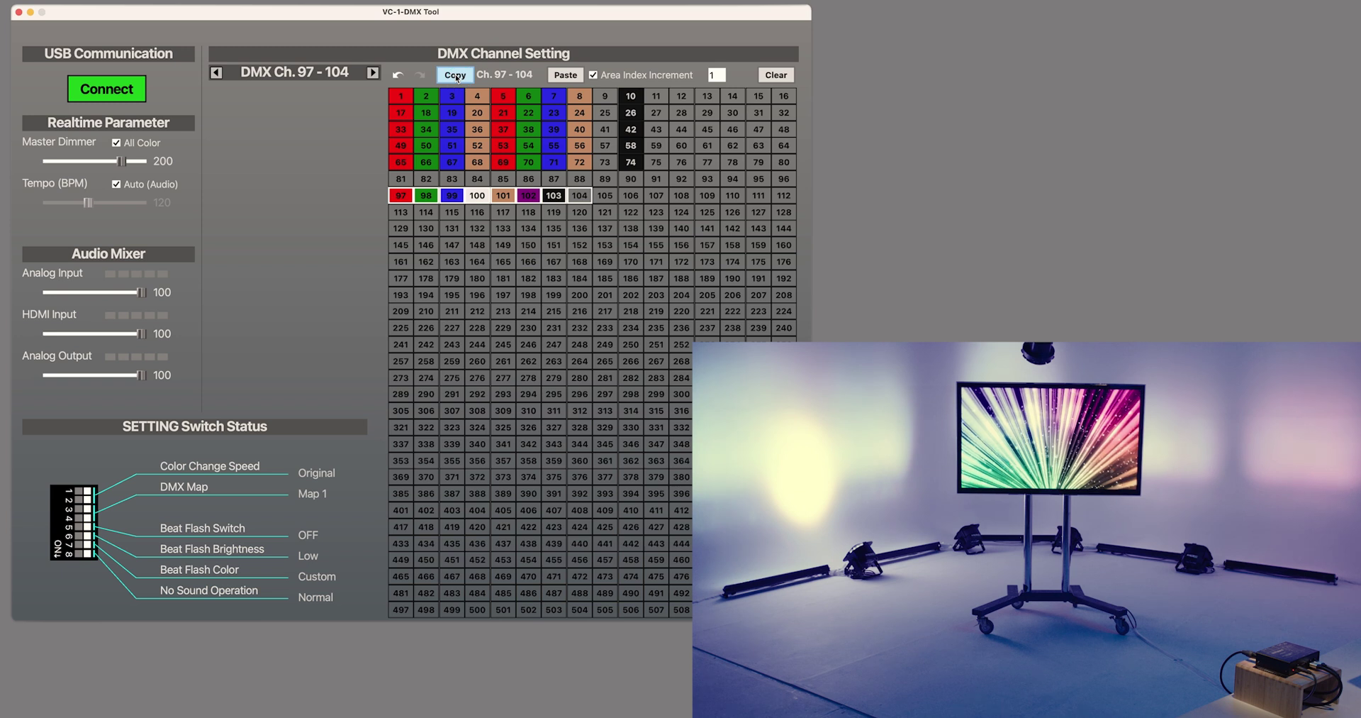
click(401, 211)
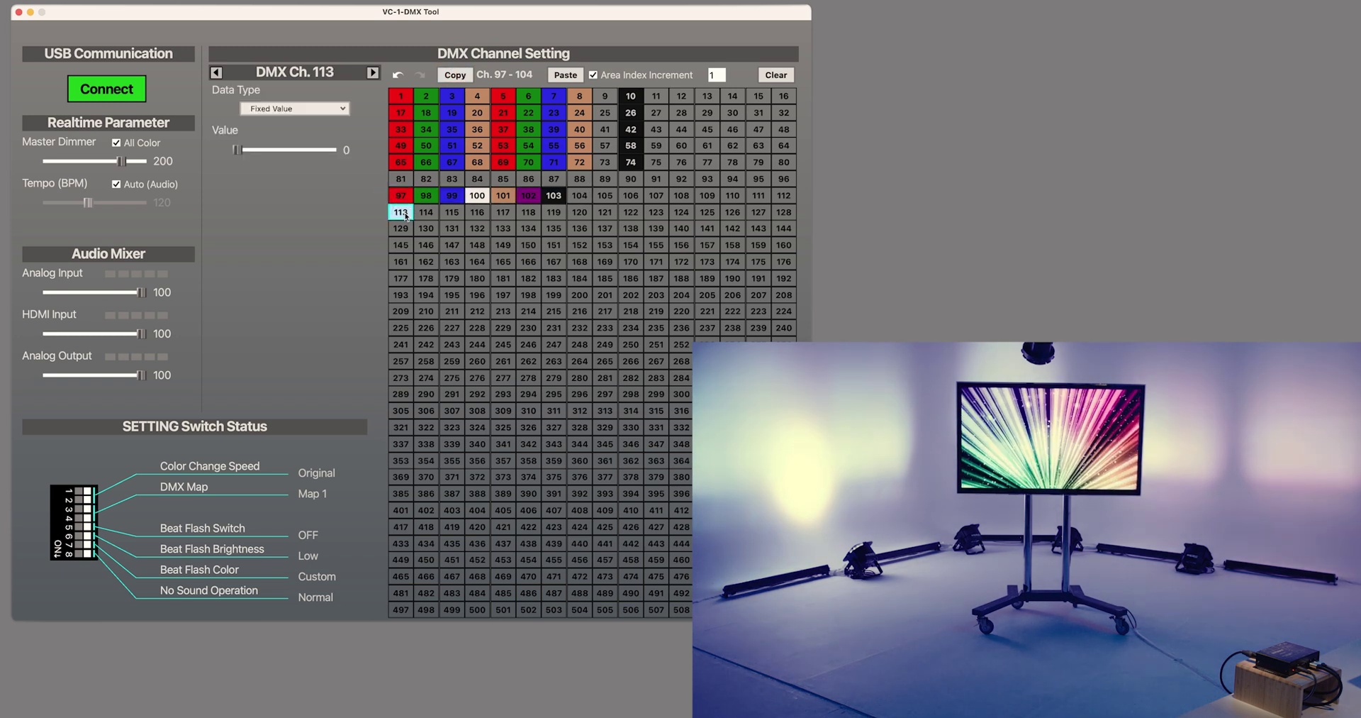
click(562, 76)
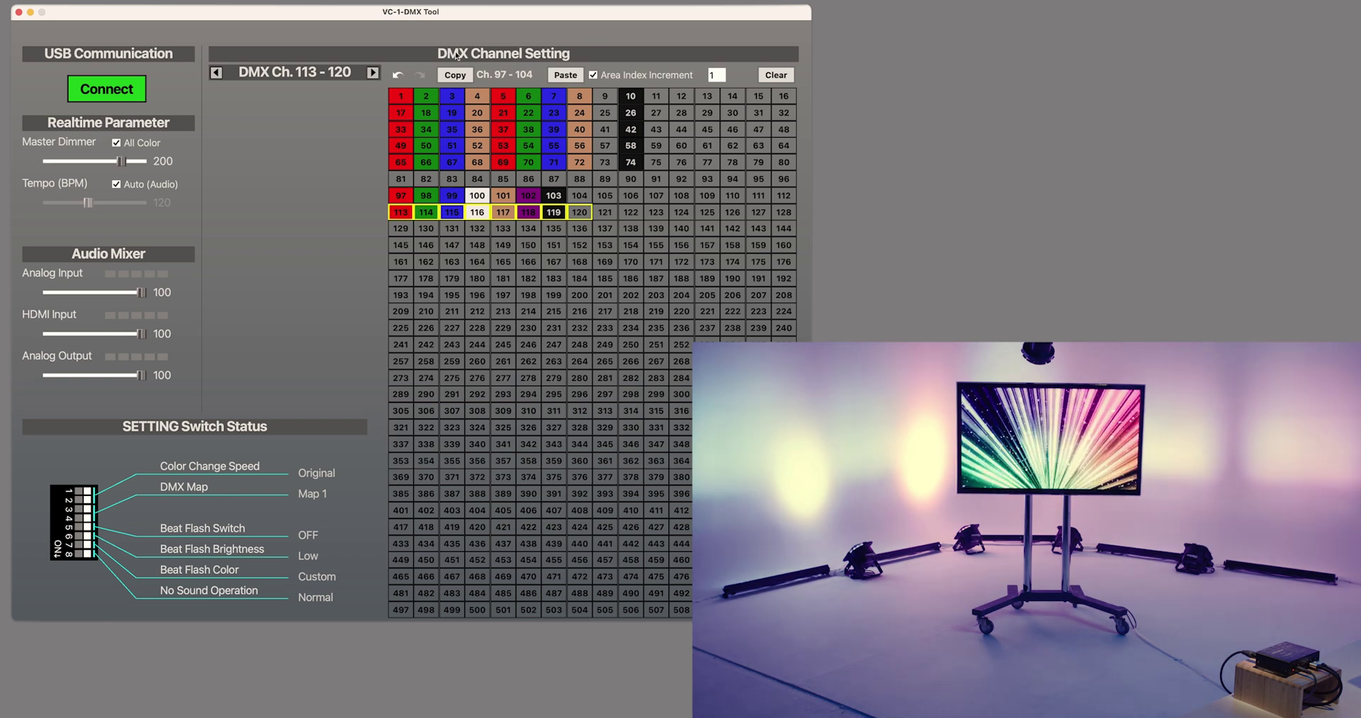
Step: Copy channels 113 to 120 onto channels 129 to 136 with an area index increment of 1
click(455, 75)
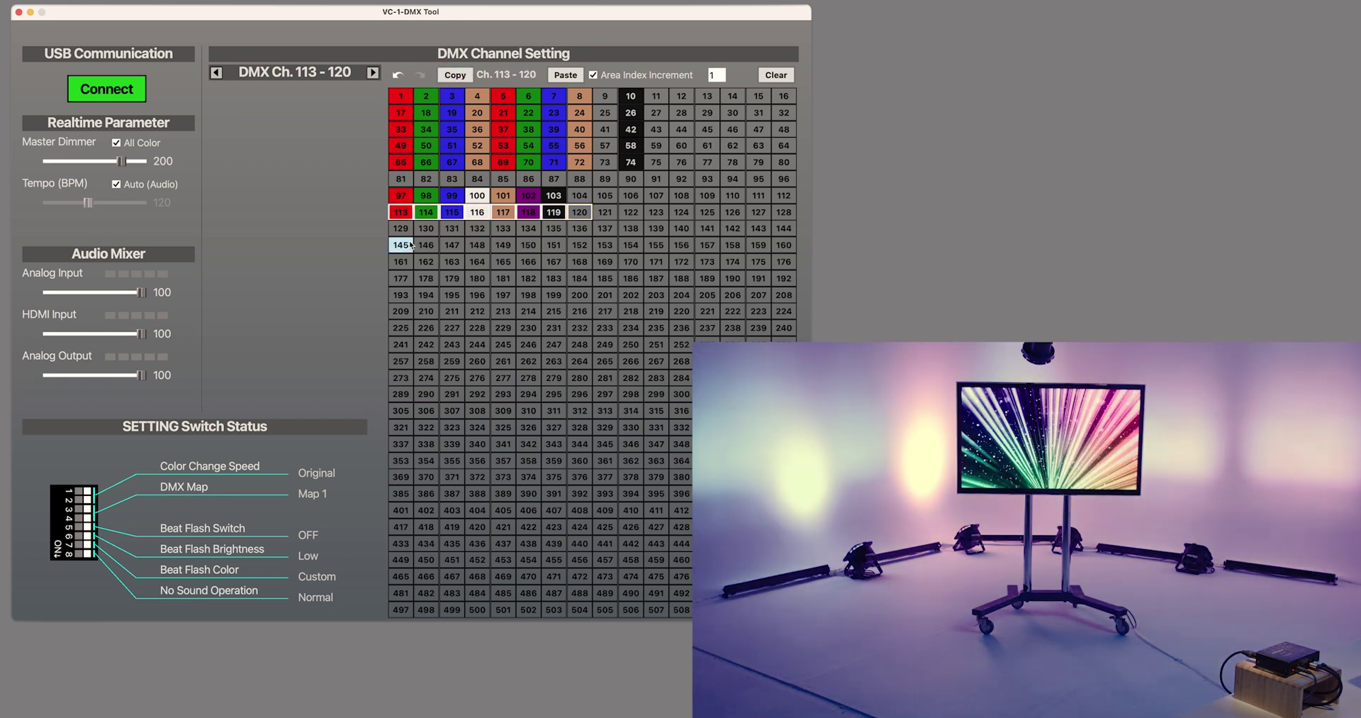
click(400, 227)
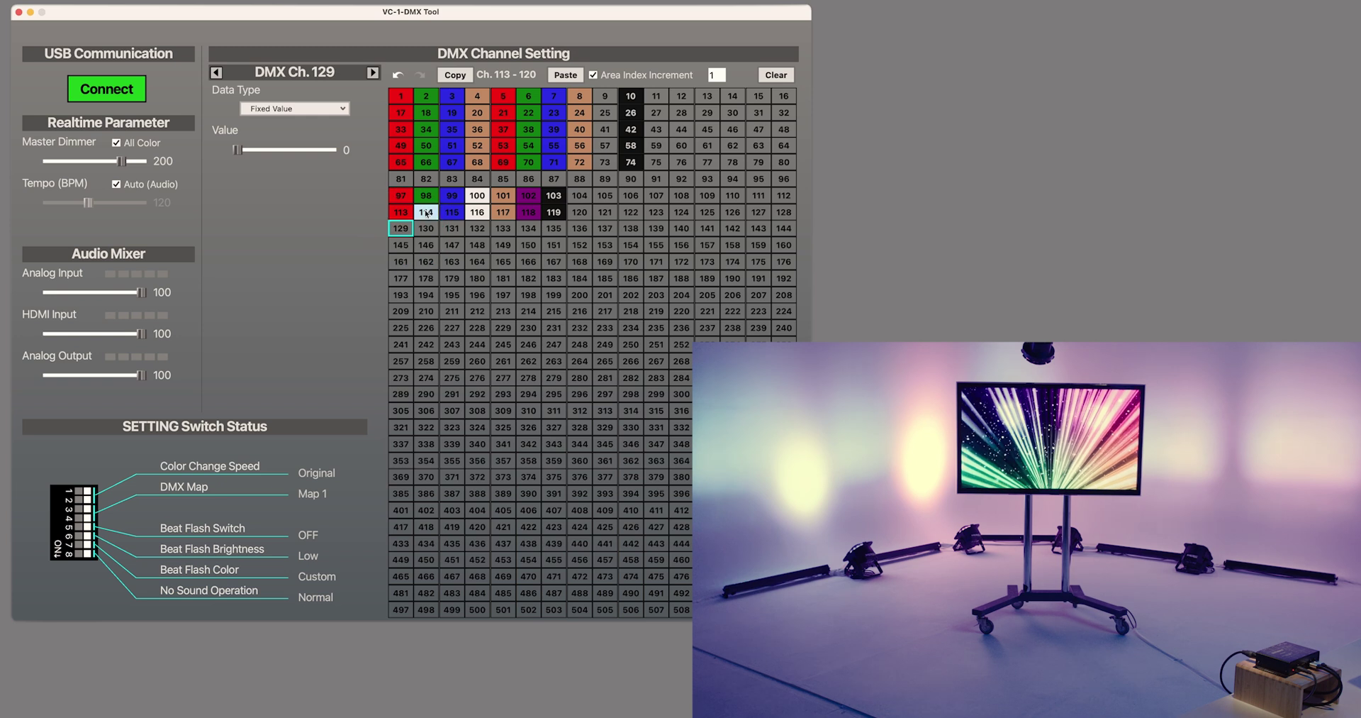
click(563, 76)
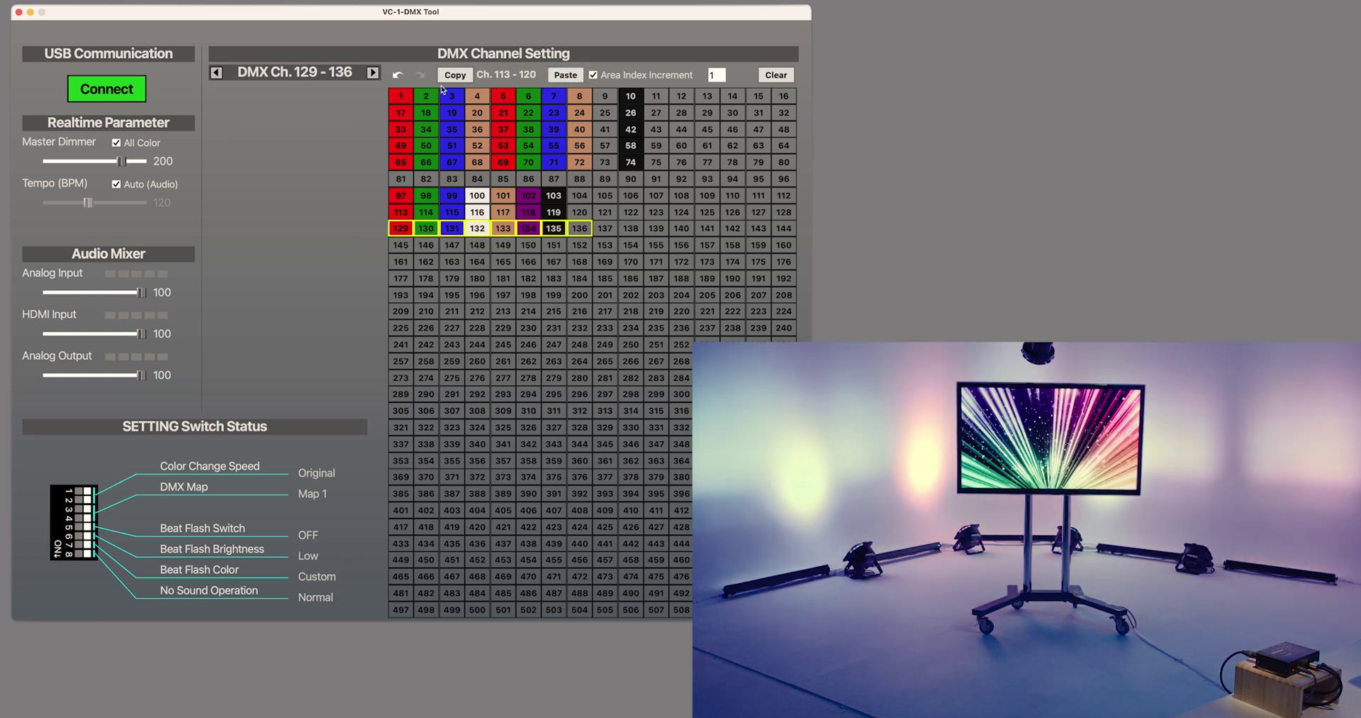
Step: Copy channels 129 to 136 and paste them starting at channel 145 with an area index increment of 1
click(455, 75)
click(401, 244)
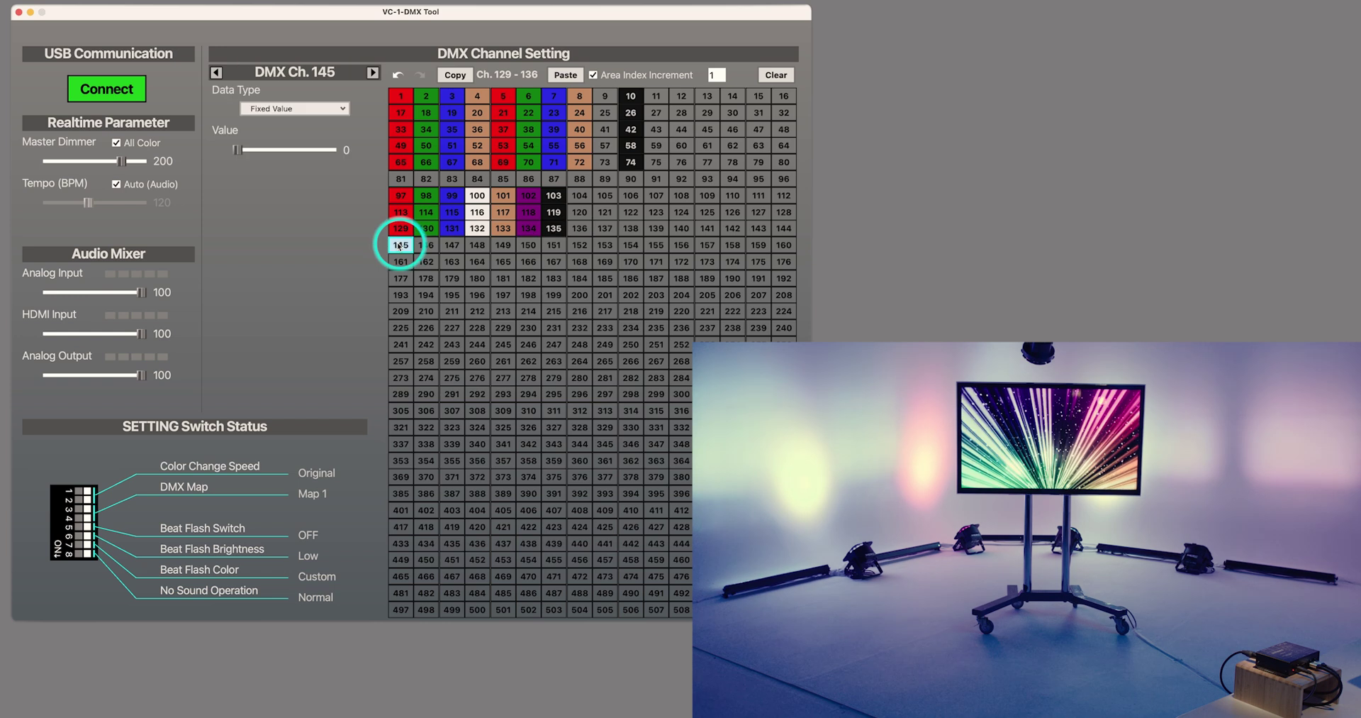
click(566, 76)
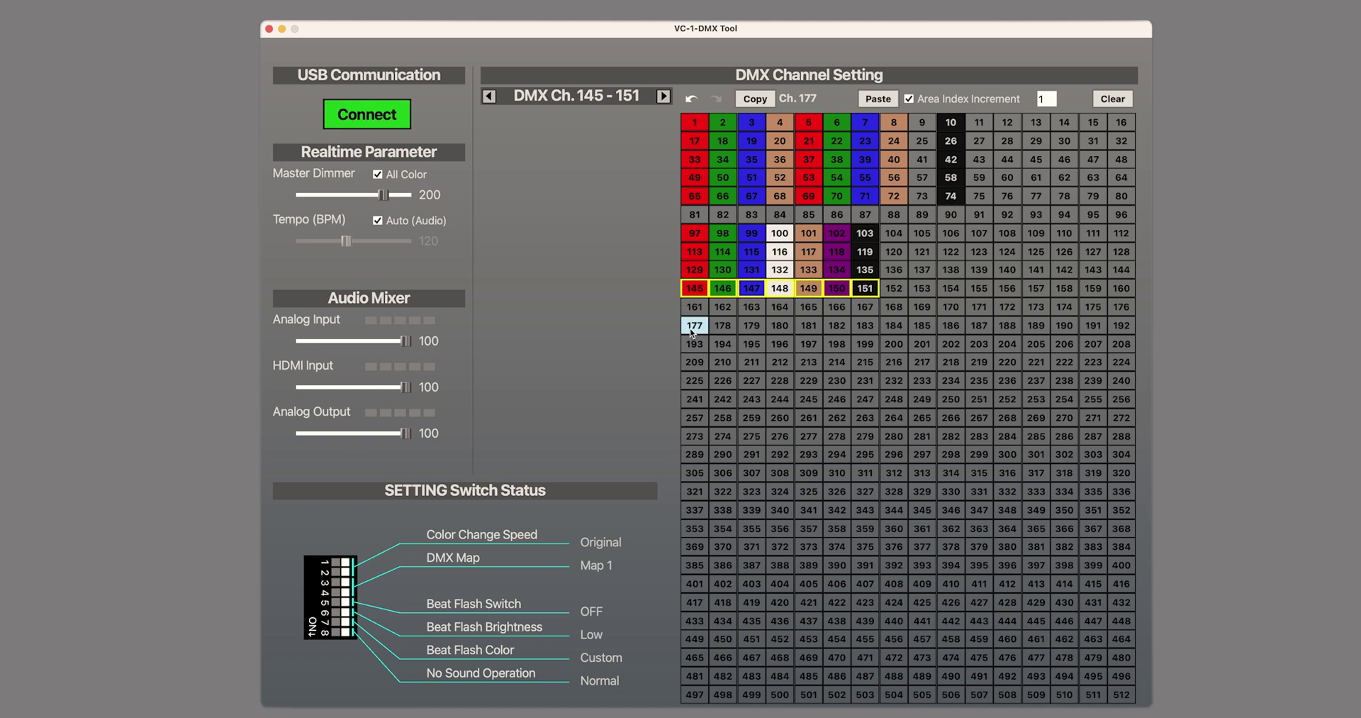
Step: Set channel 177's data type to Red (Pickup 3 Color)
click(692, 331)
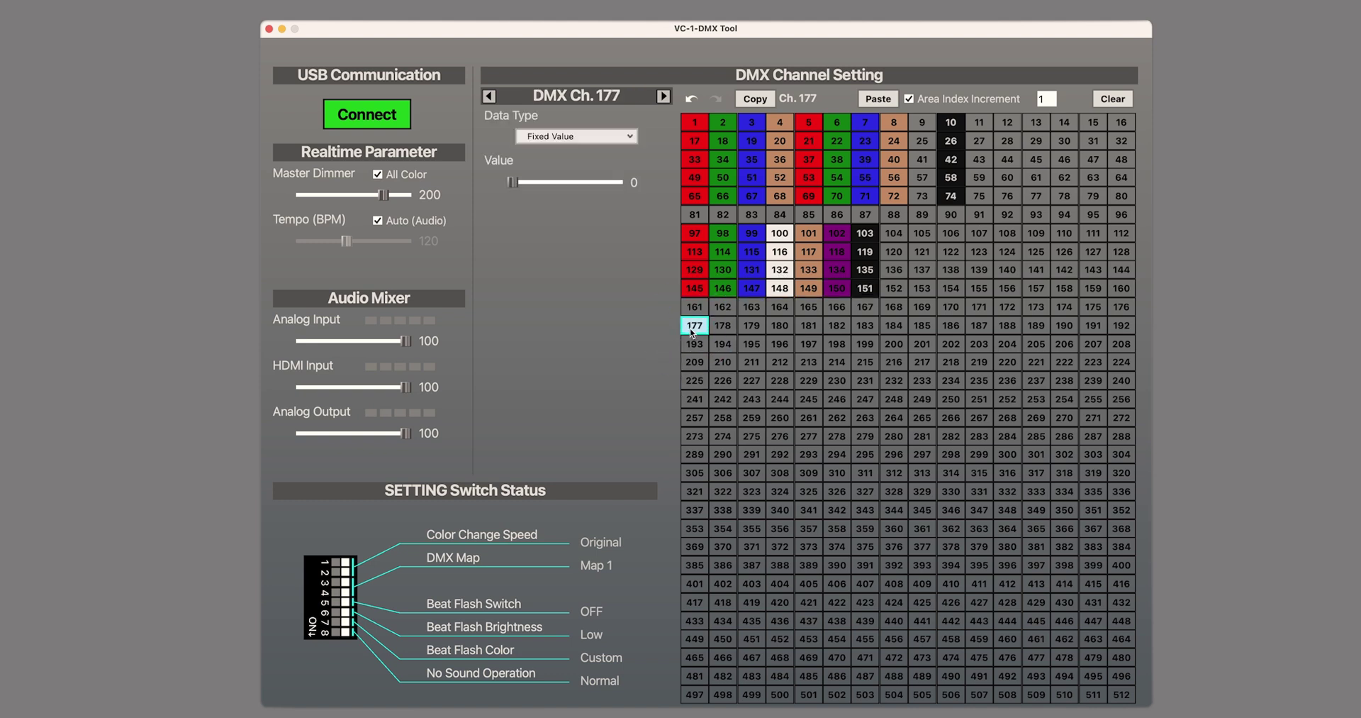
click(614, 139)
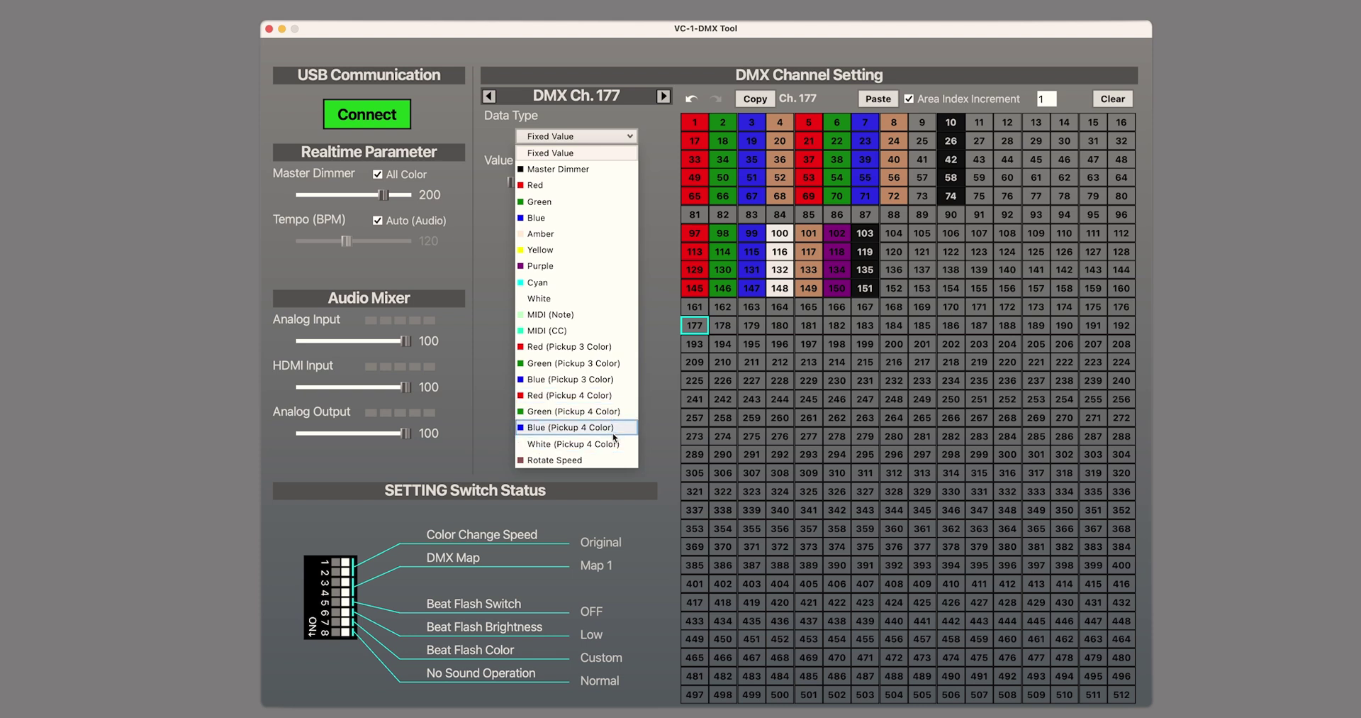
click(599, 352)
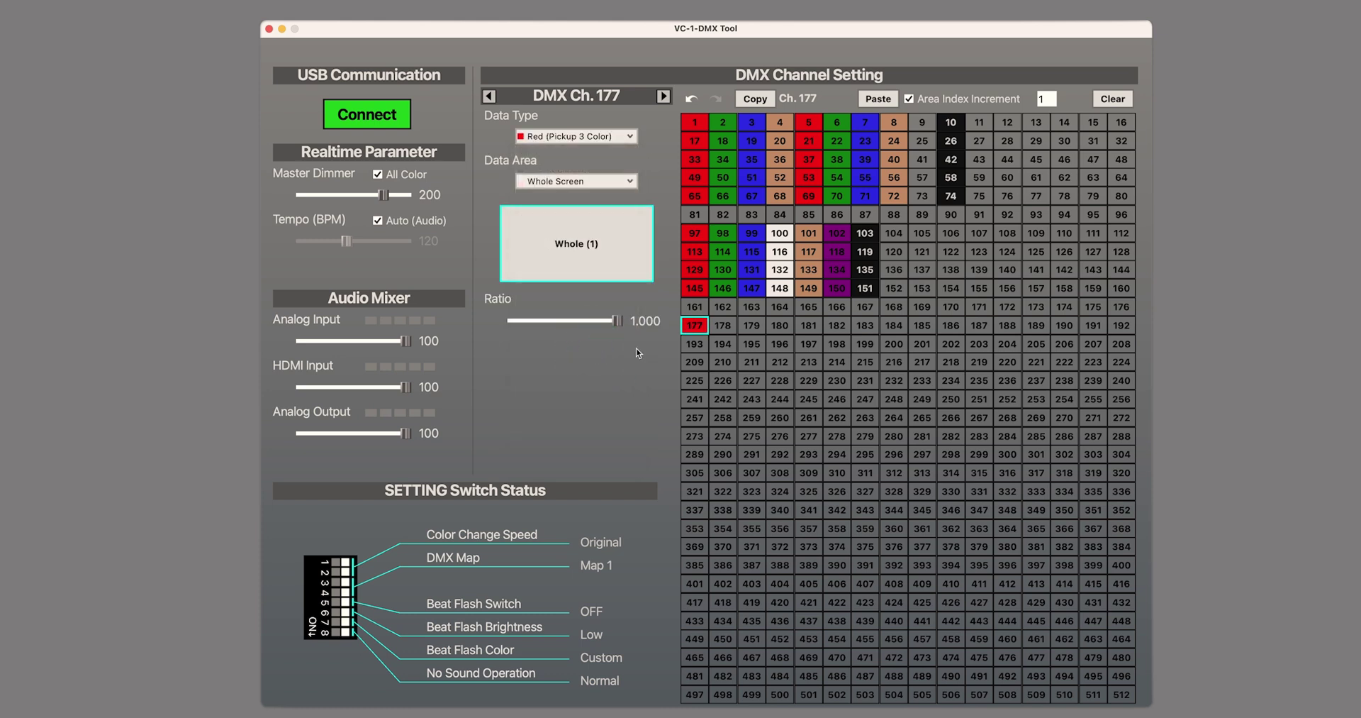
Step: Set channel 178's data type to Green (Pickup 3 Color) and channel 179's to Blue (Pickup 3 Color)
click(715, 326)
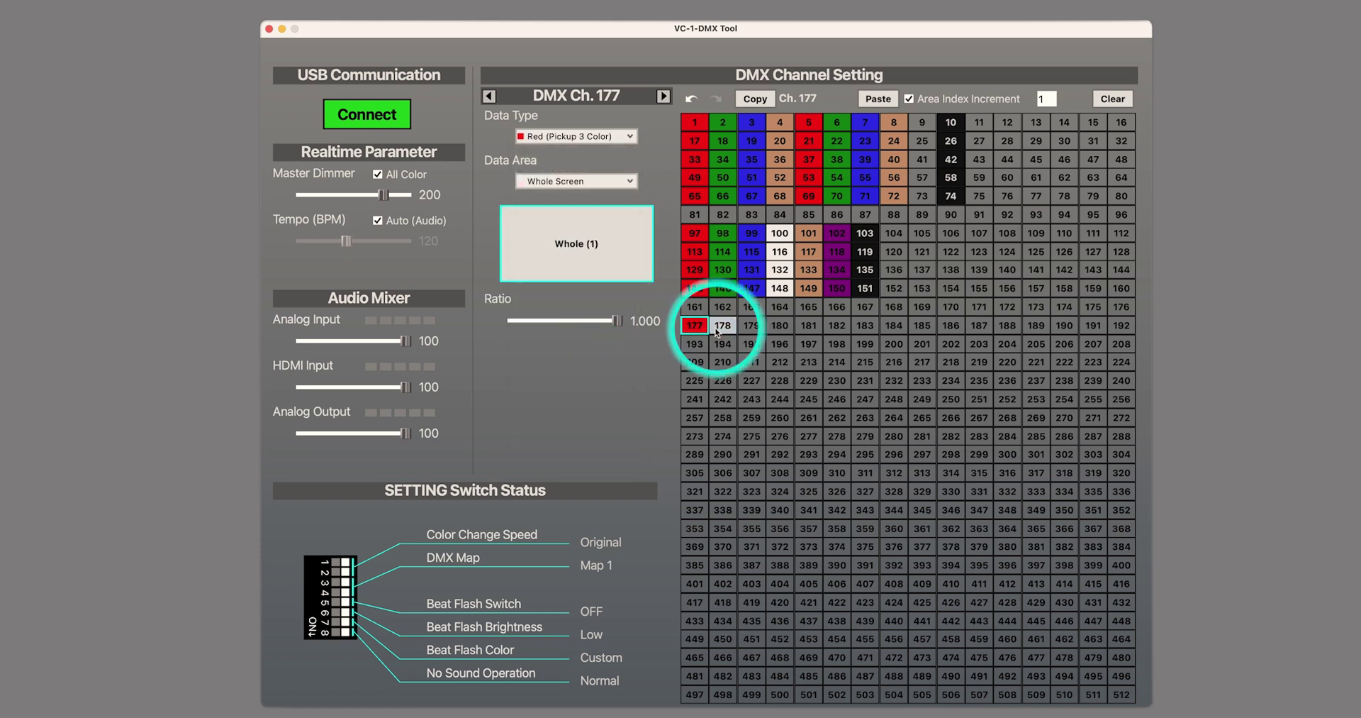
click(603, 137)
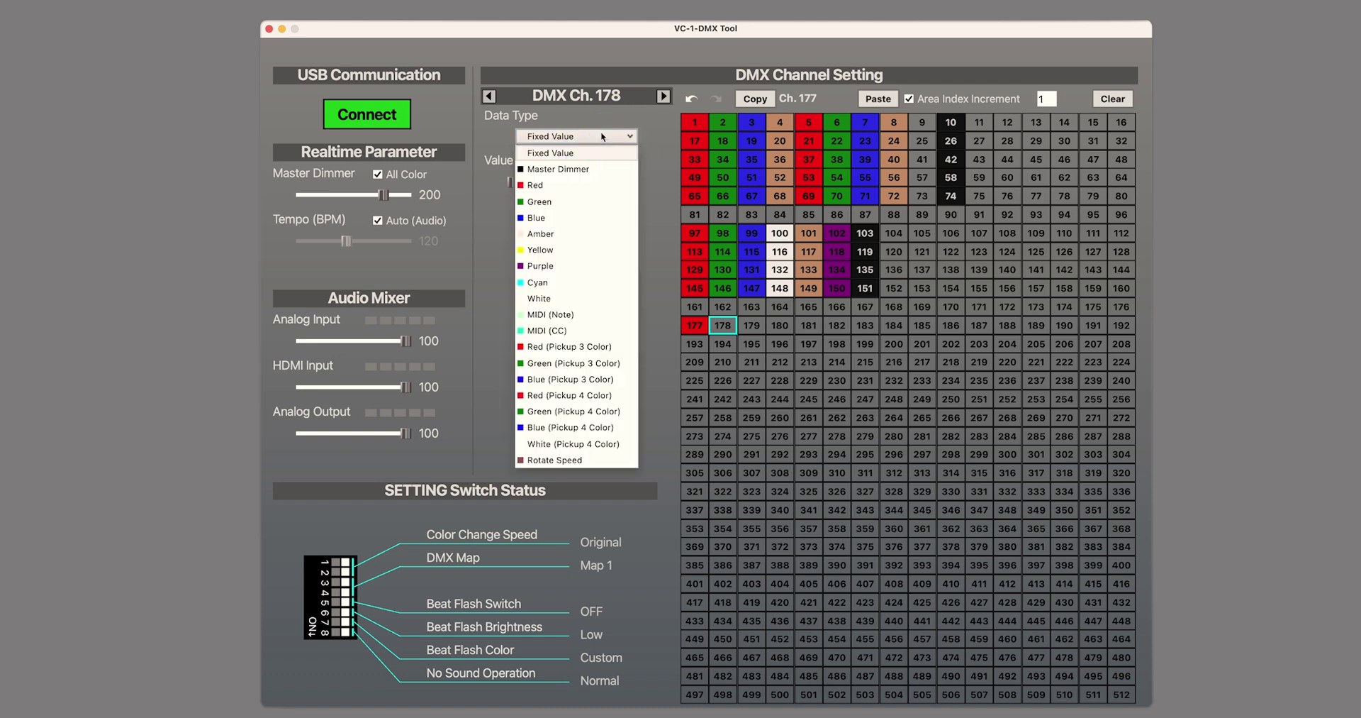
click(594, 363)
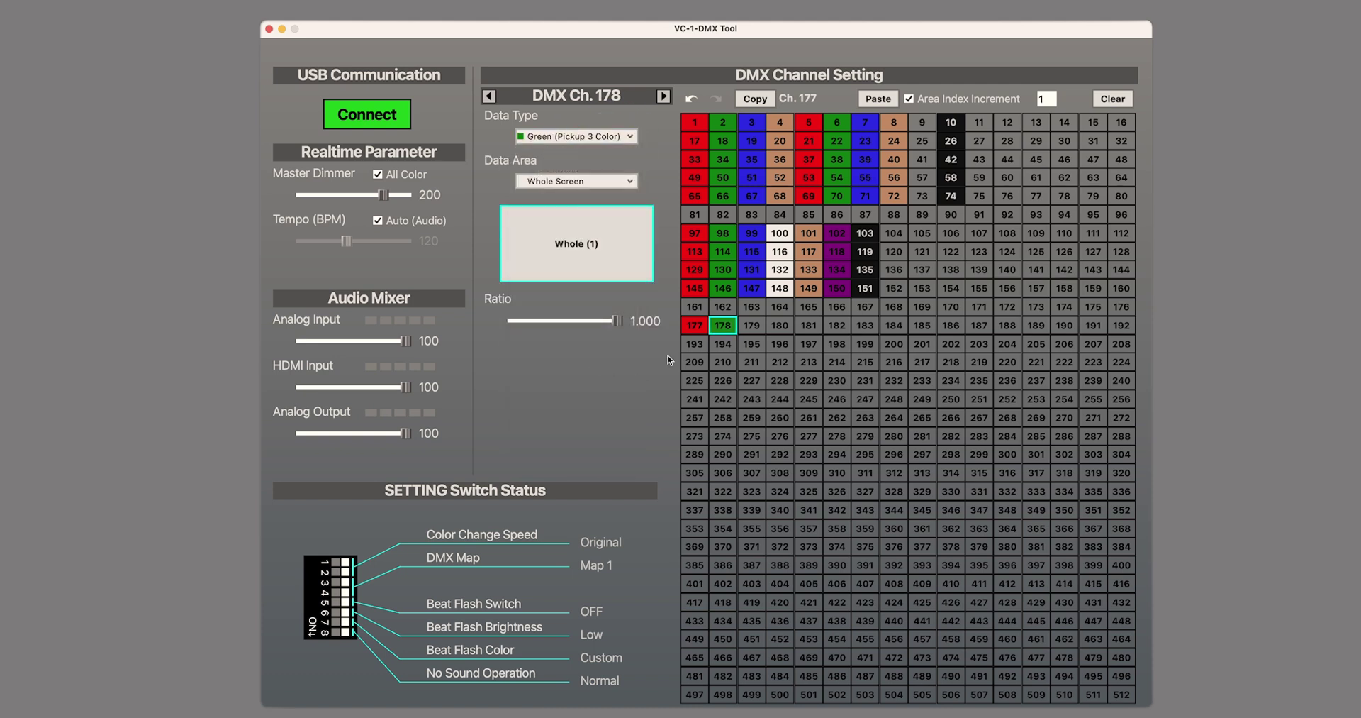
click(751, 328)
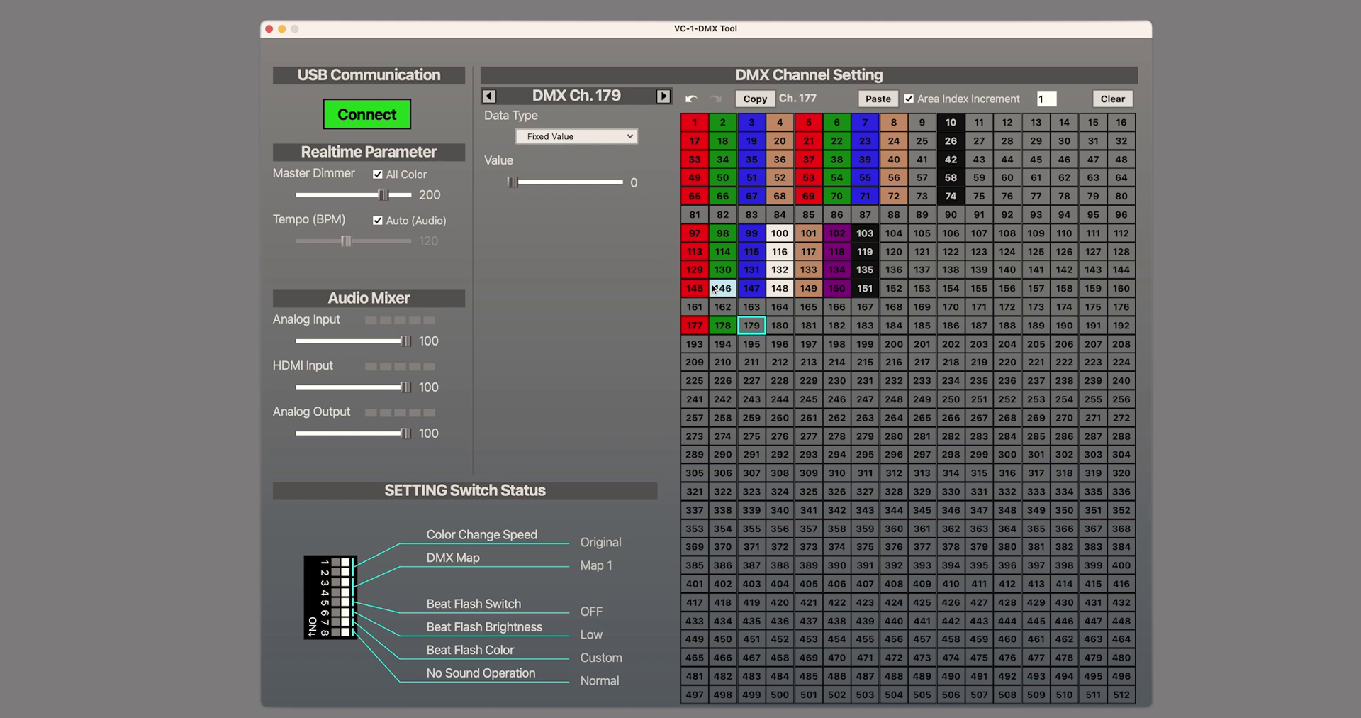
click(604, 139)
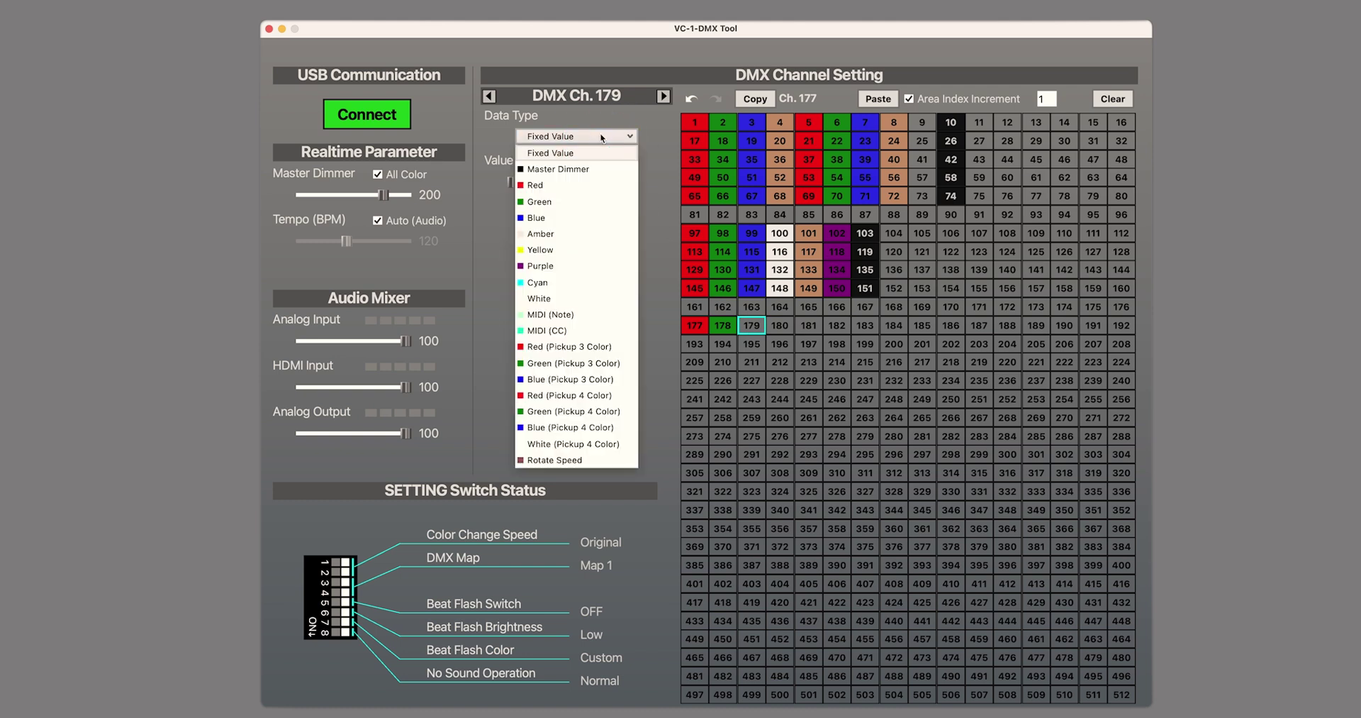
click(580, 380)
Step: Give channel 180 a fixed value of 32 and set channel 181's data type to Master Dimmer
click(776, 326)
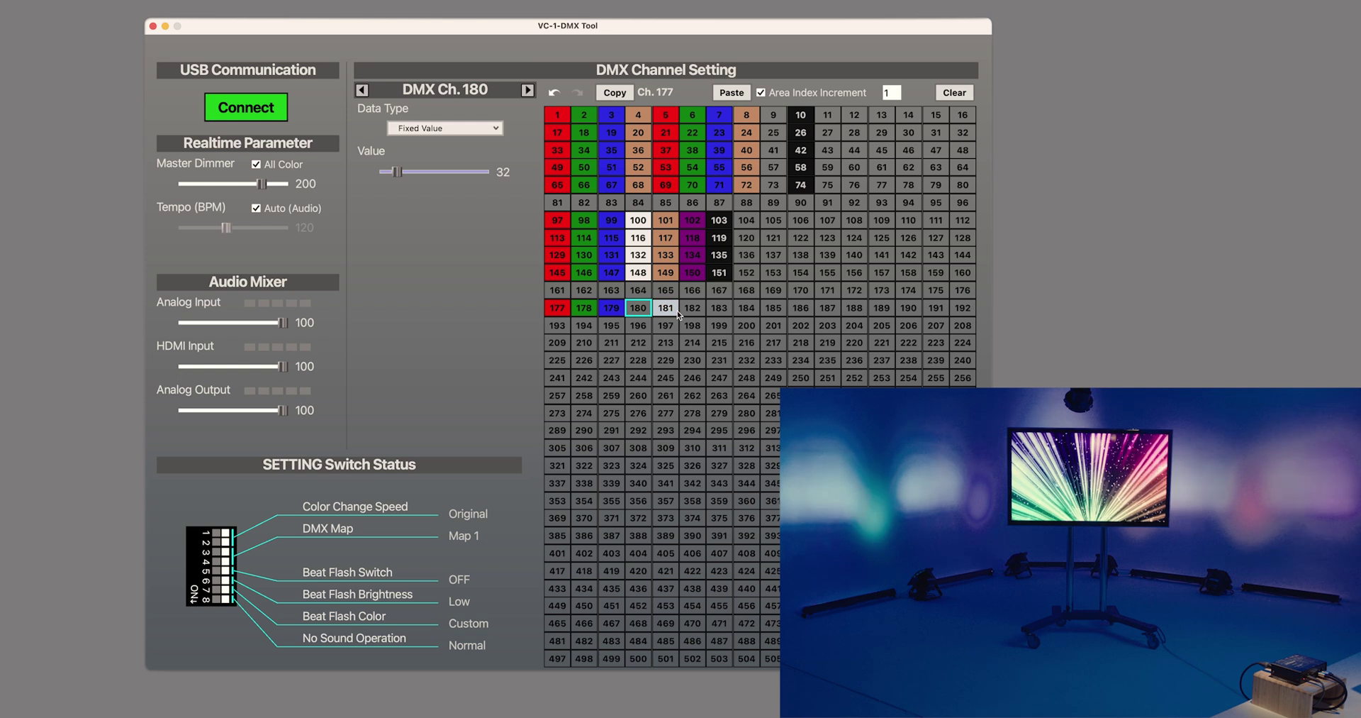
click(808, 324)
click(601, 139)
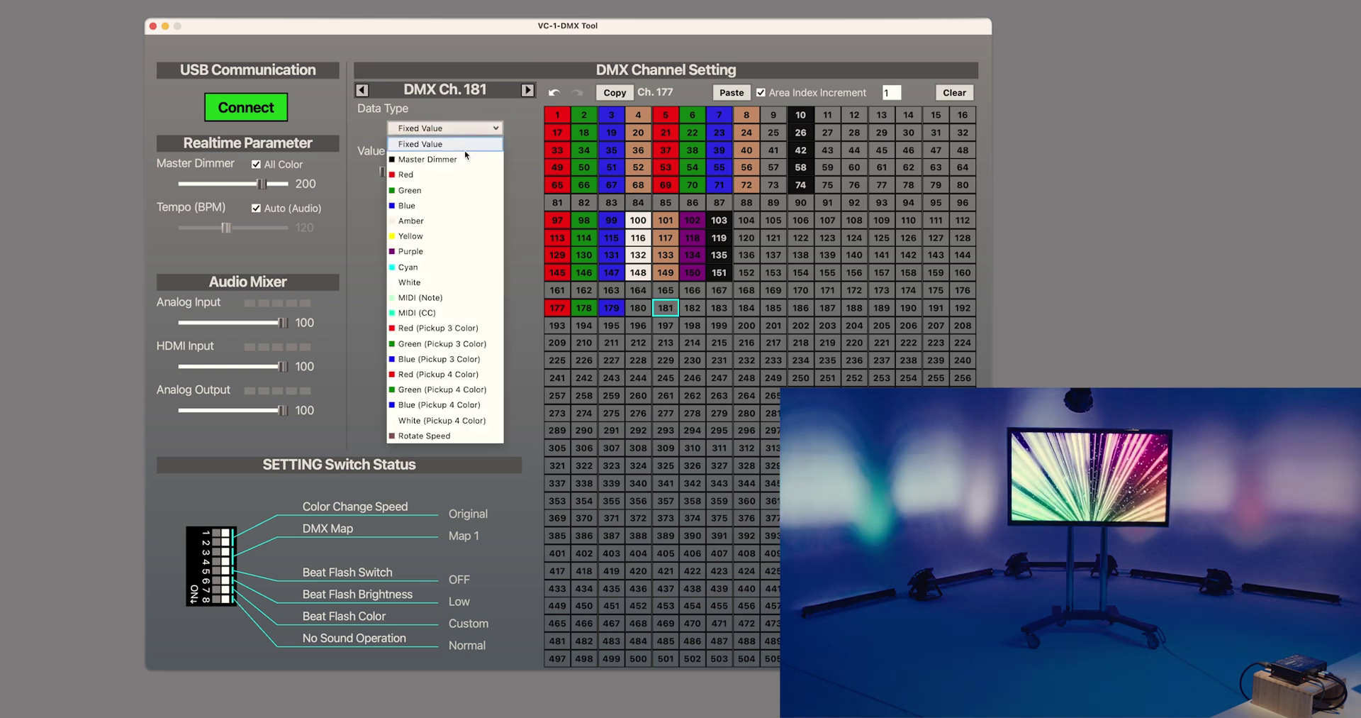
click(454, 159)
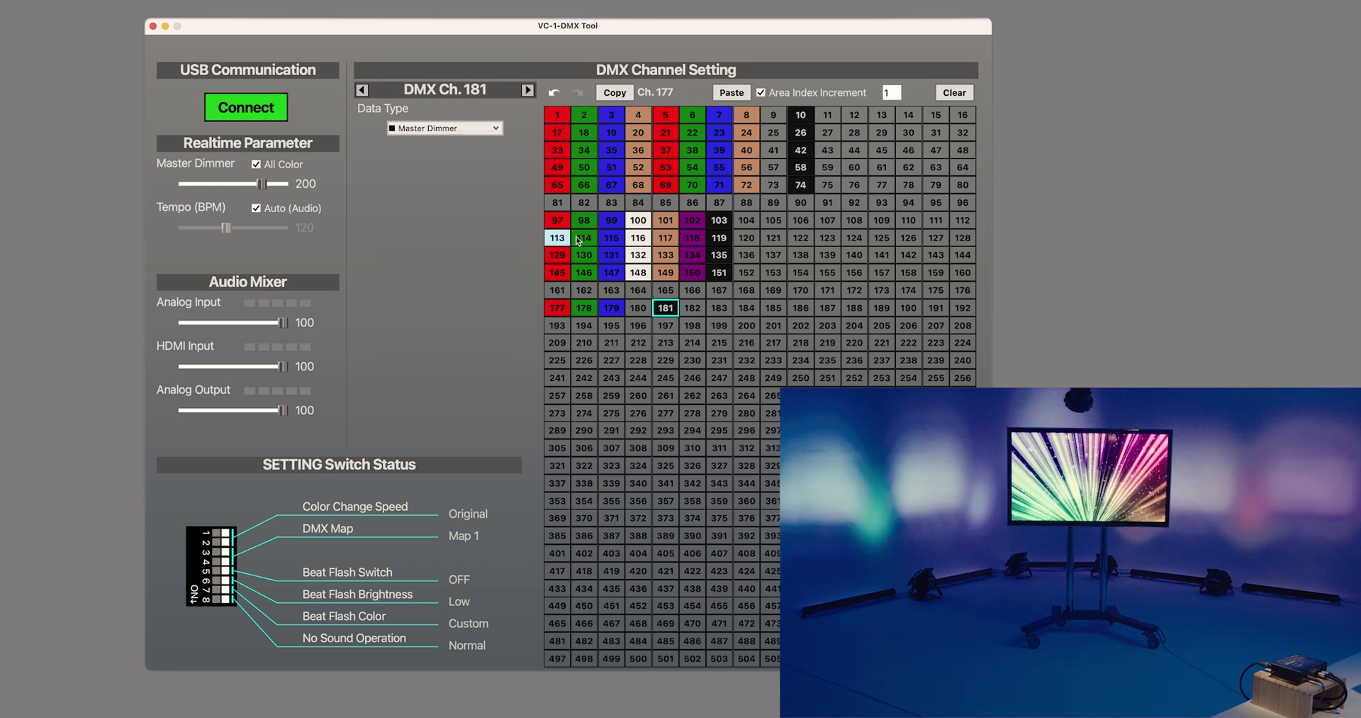
Step: Set channel 182's data type to Rotate Speed
click(692, 307)
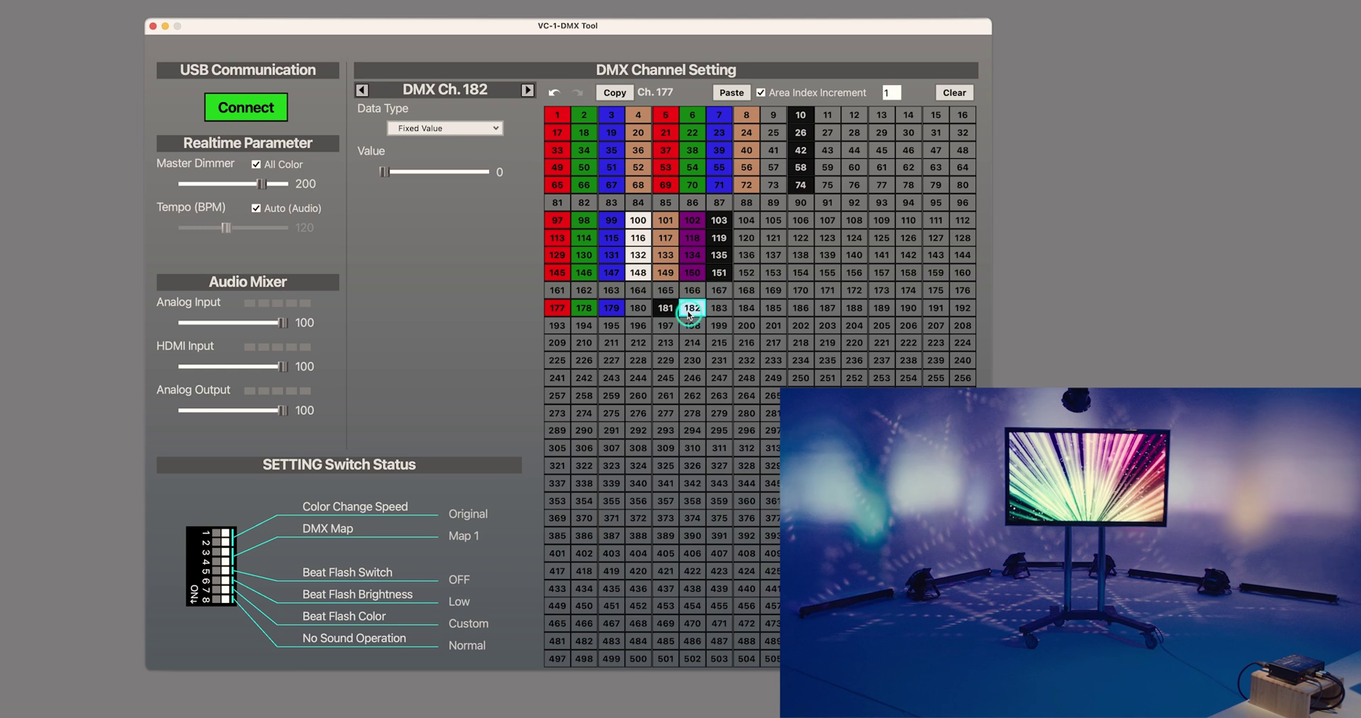
click(495, 127)
click(482, 435)
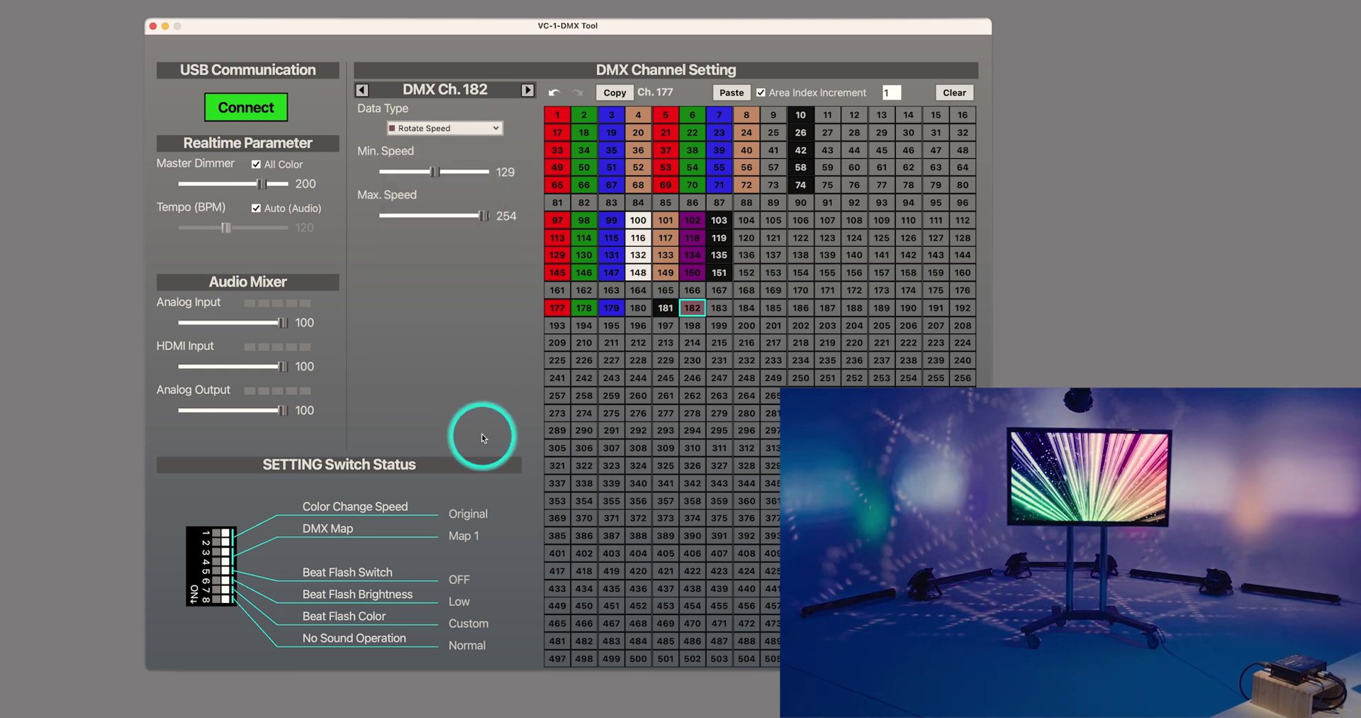
click(719, 307)
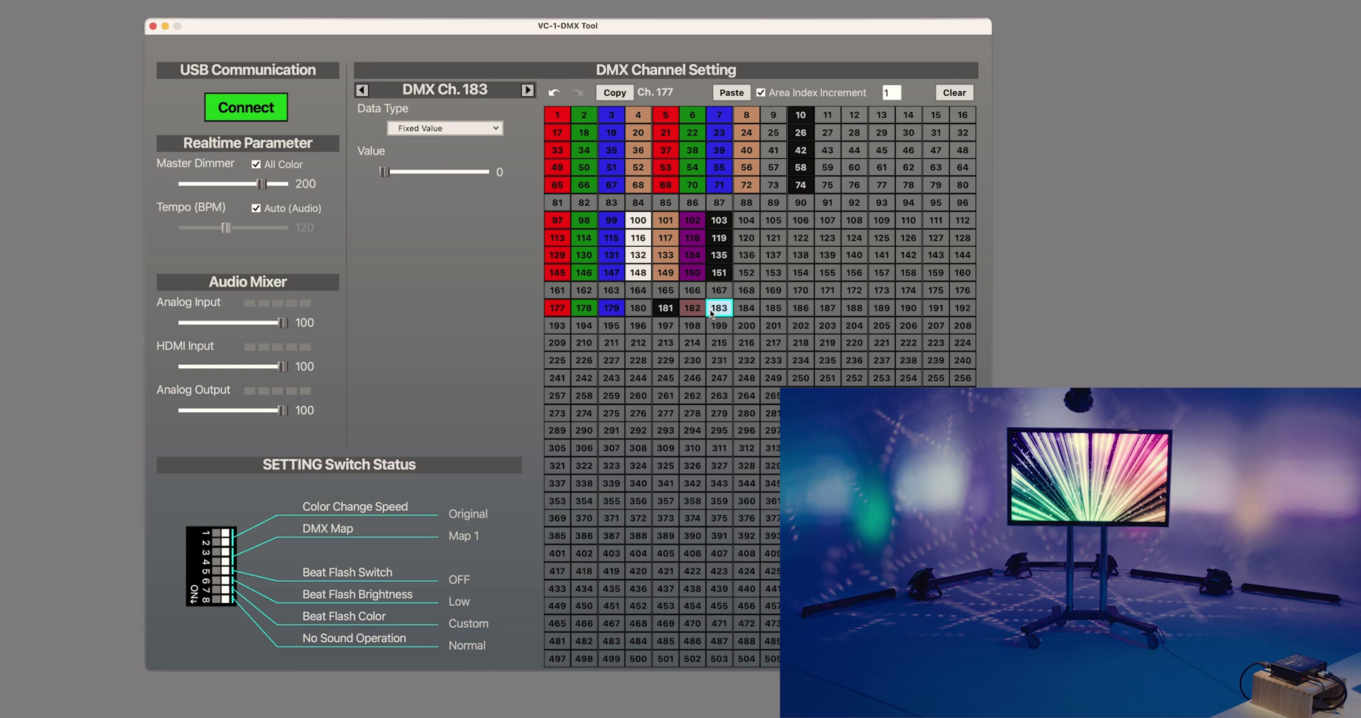
click(747, 308)
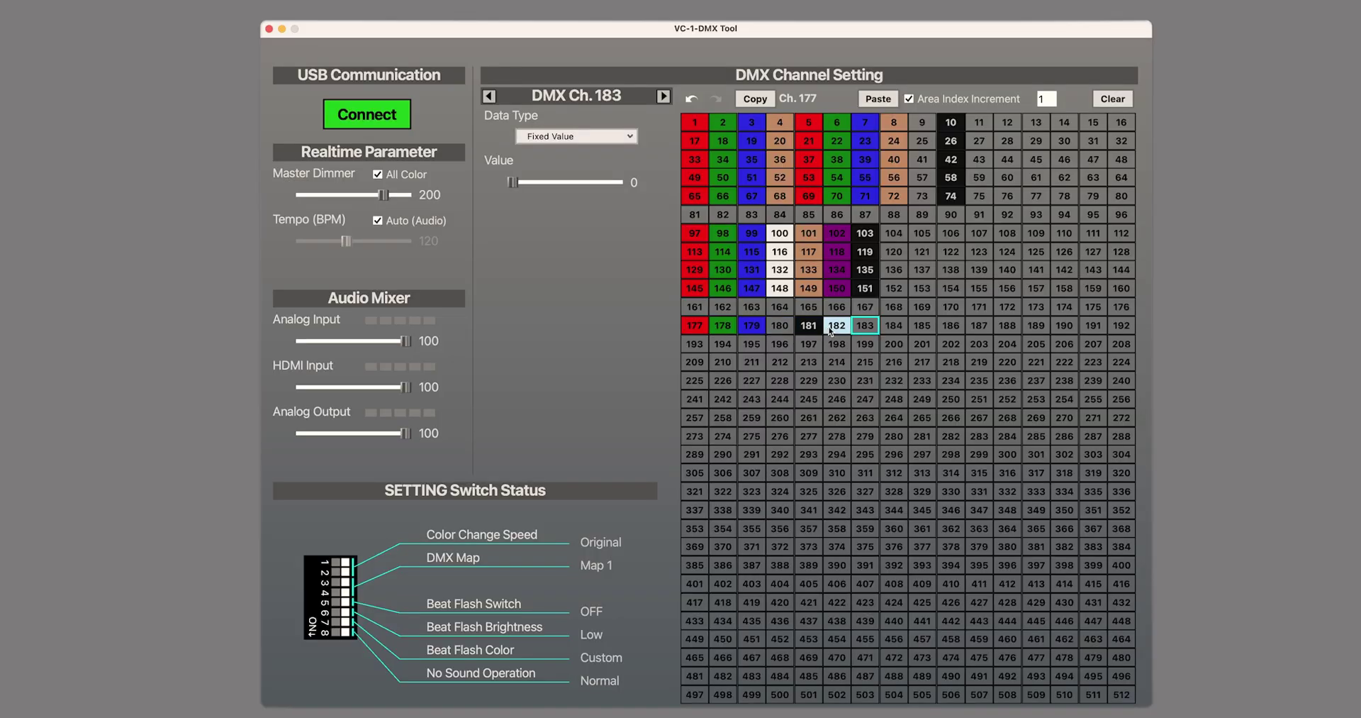
click(831, 327)
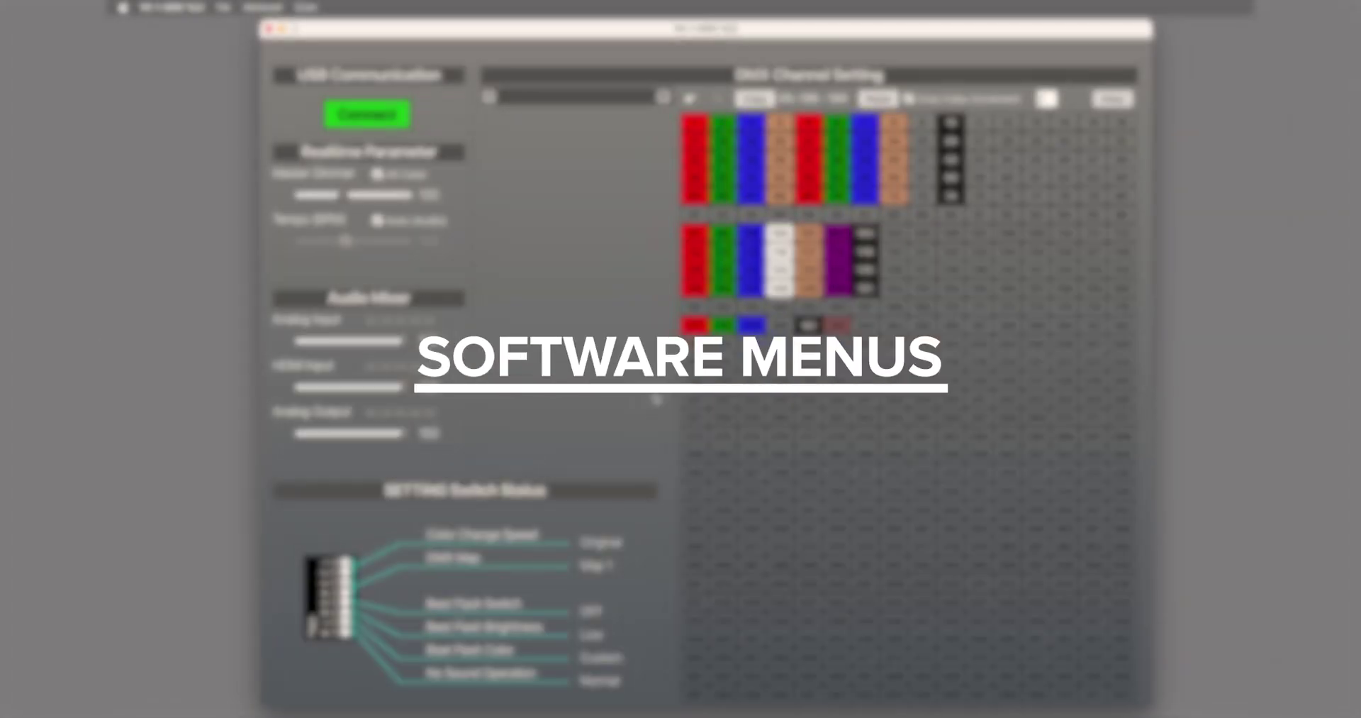
Step: Look through the saved DMX maps available for loading, without loading any of them
click(226, 7)
click(226, 30)
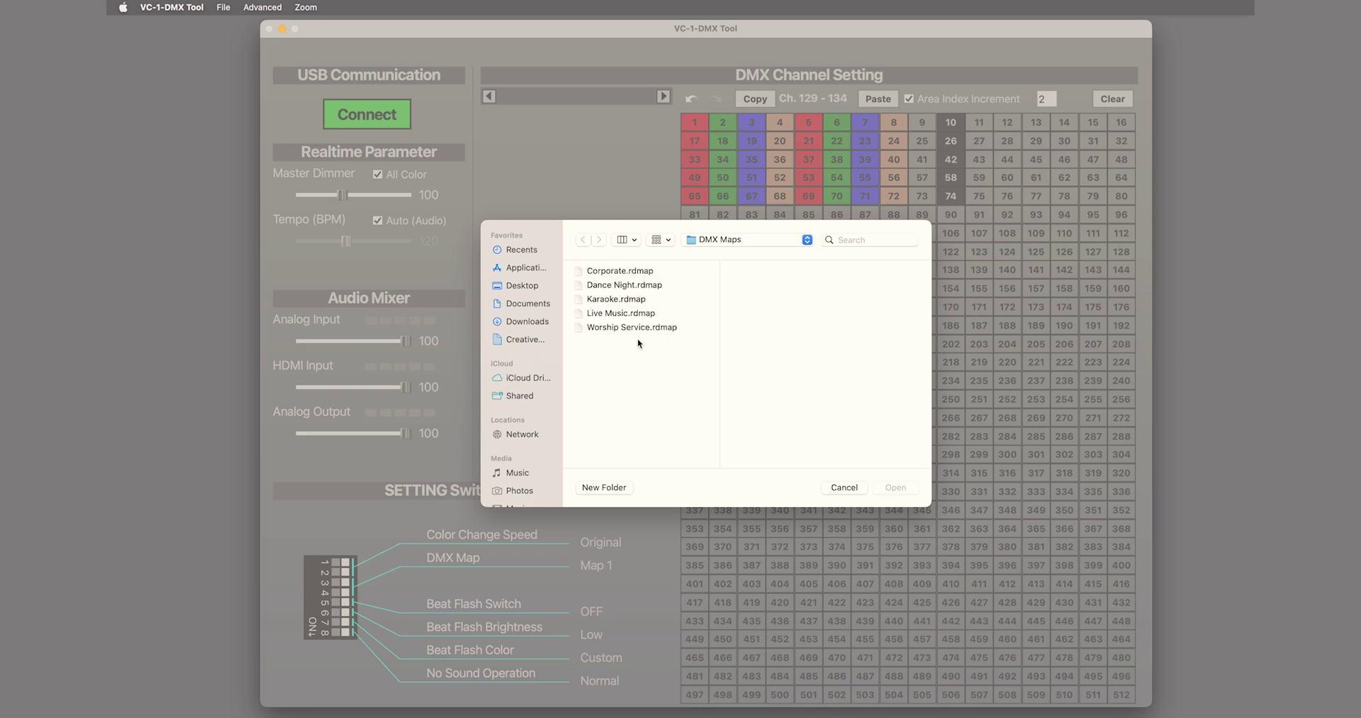
click(843, 488)
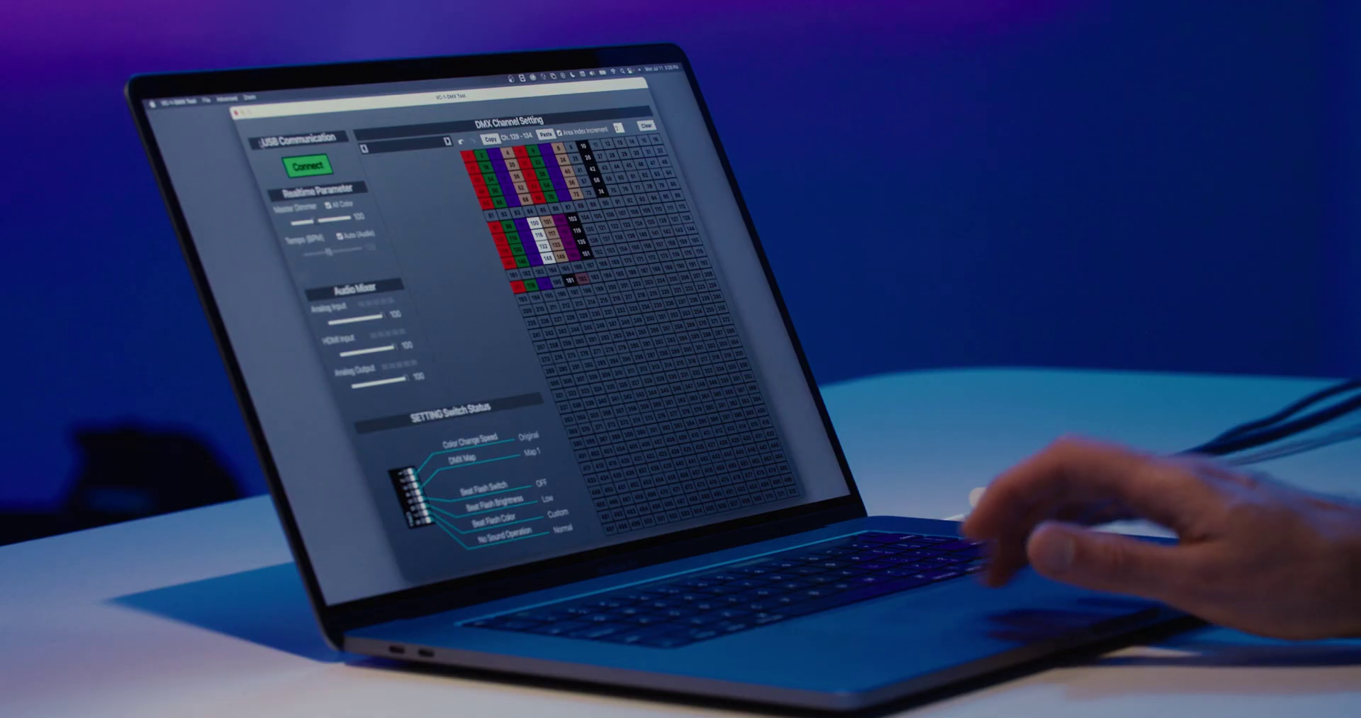
Step: Save the current DMX map as "Dance Night Test" in the DMX Maps folder
click(224, 7)
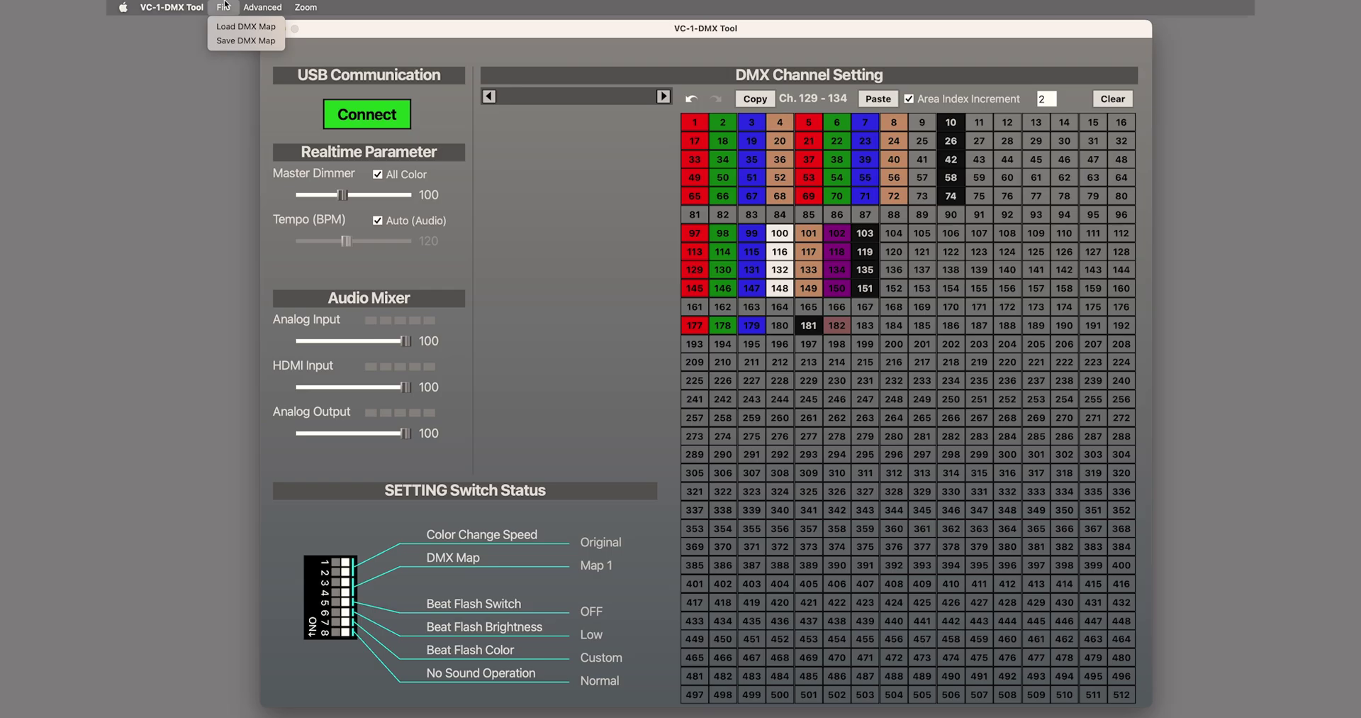
click(239, 41)
text(Dance Night Test)
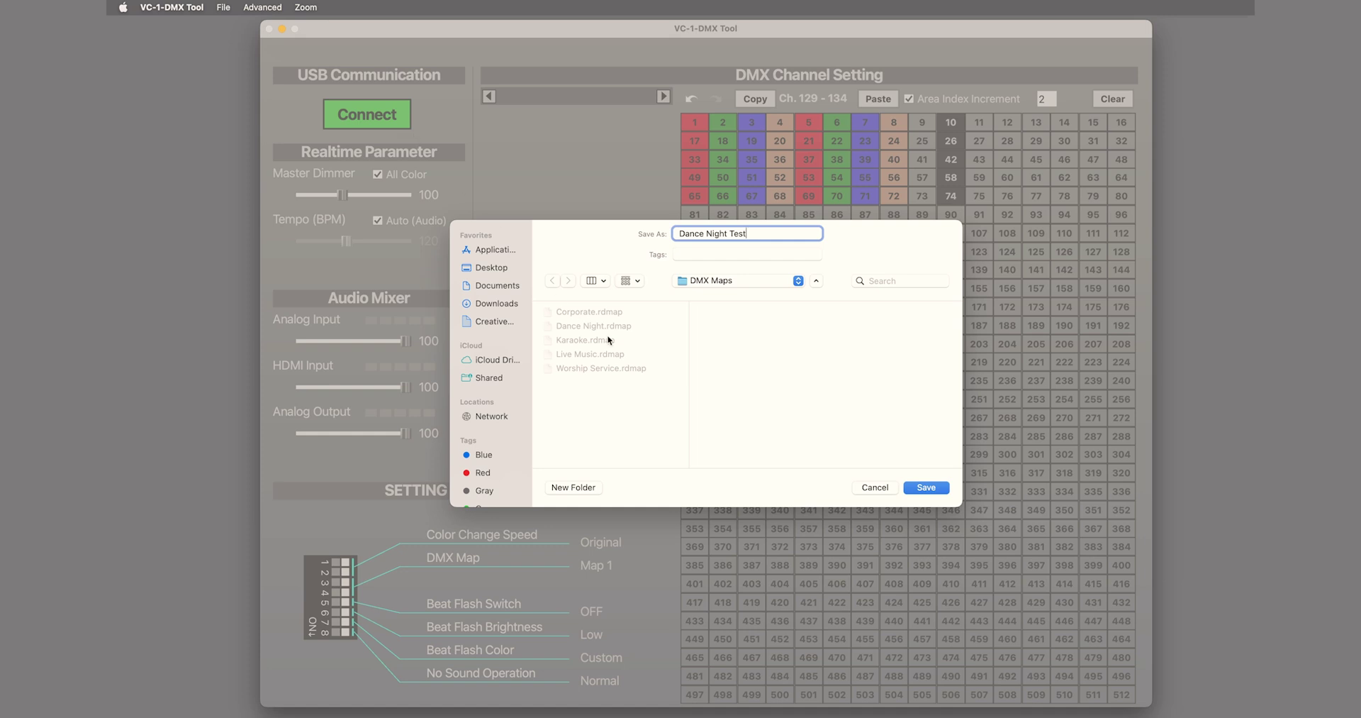
click(919, 490)
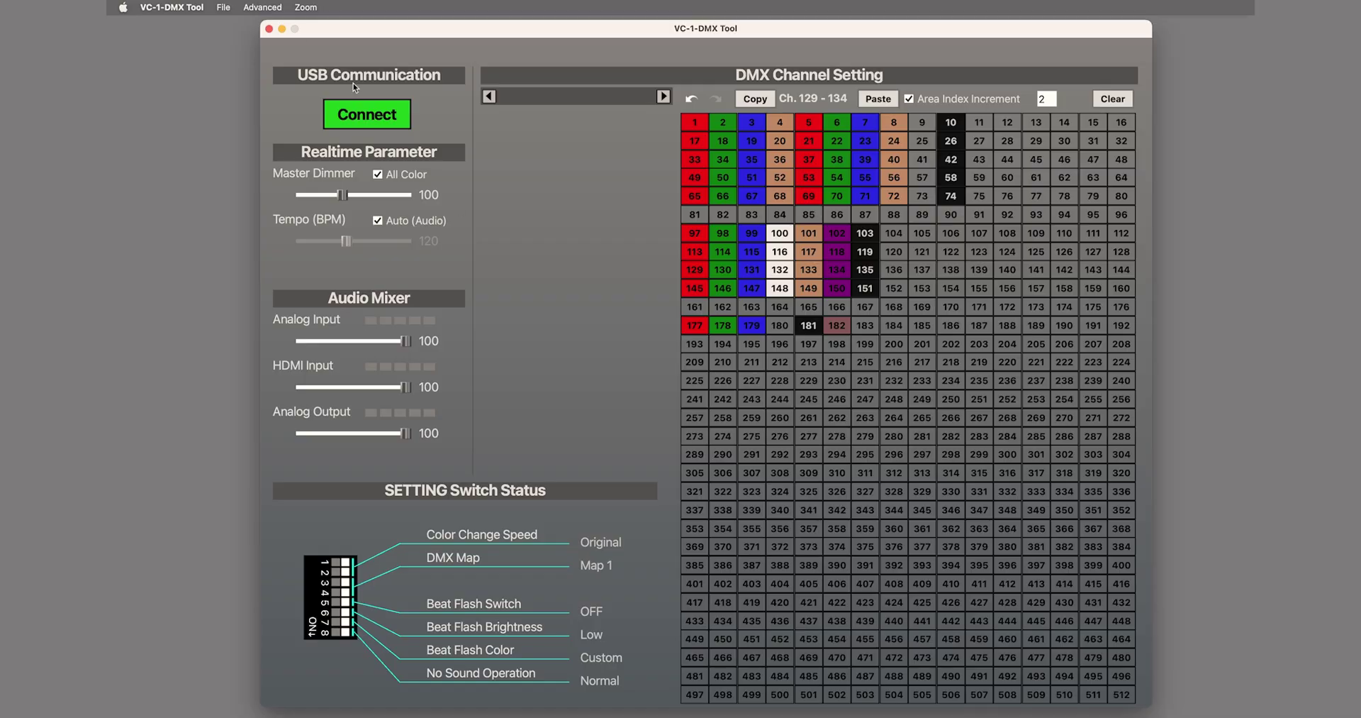
Step: Open the advanced settings and try out the Color Range and Color Gain adjustments
click(253, 6)
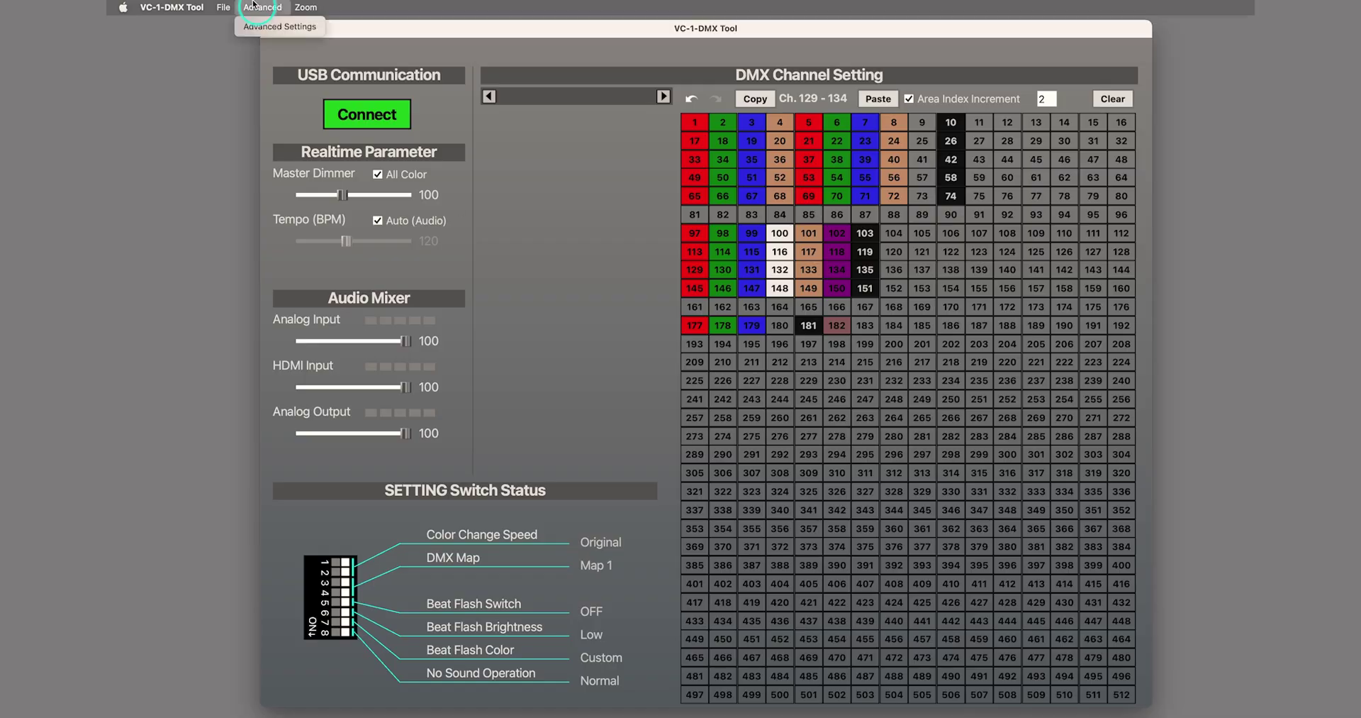
click(281, 28)
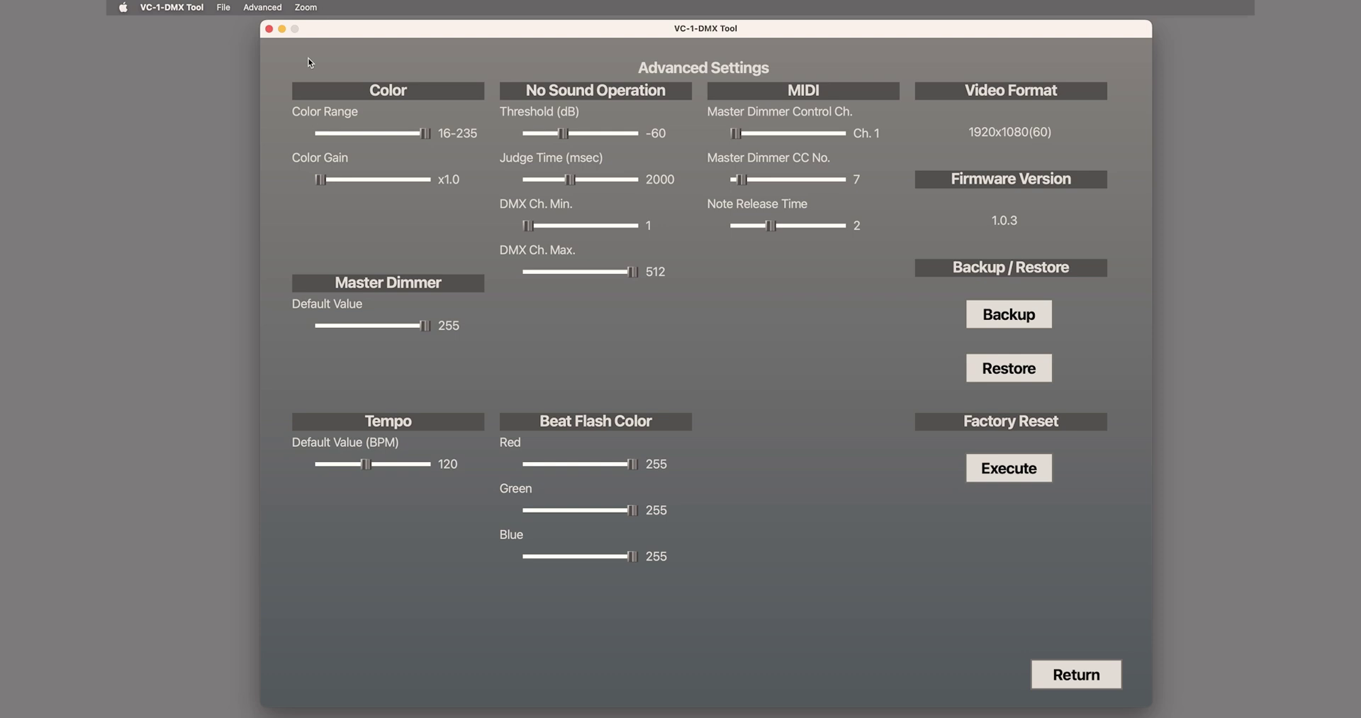
click(411, 137)
click(425, 135)
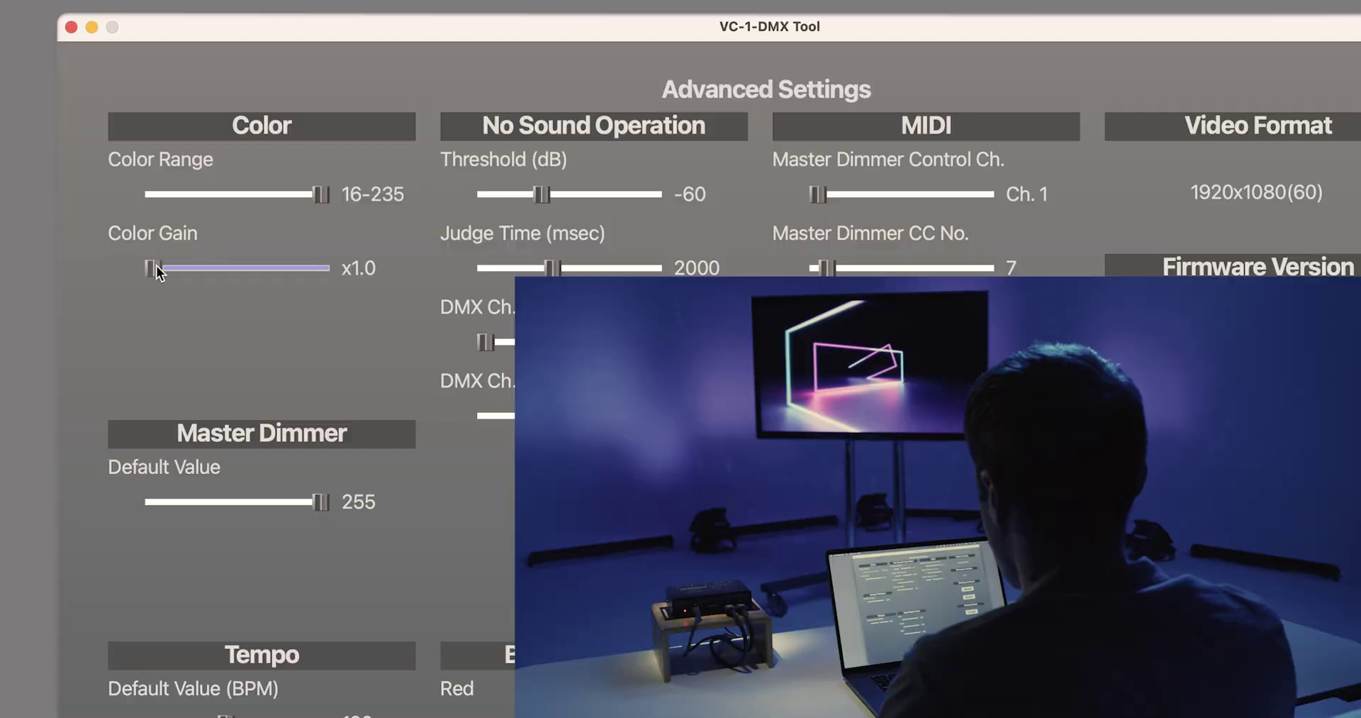
drag(152, 267, 309, 267)
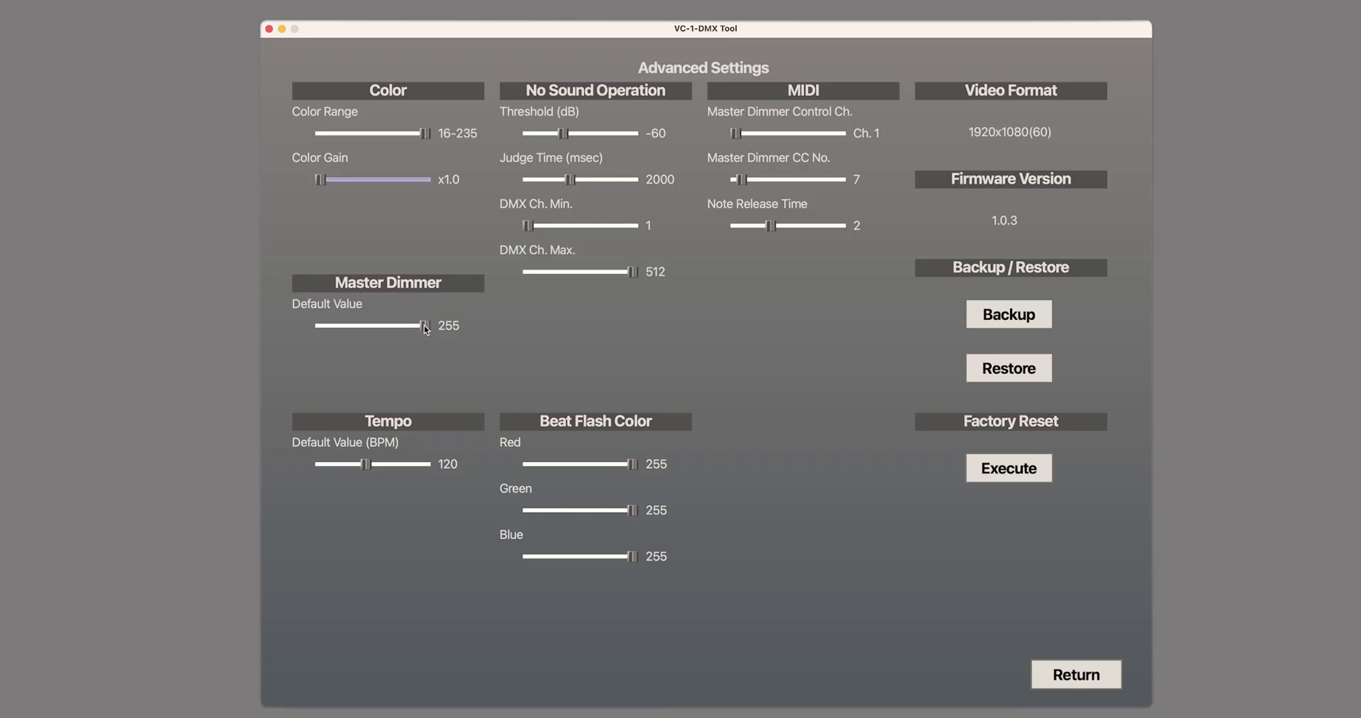
Step: Set the Master Dimmer default value to 200, keep the default tempo at 120 BPM, and return to the channel map
click(426, 326)
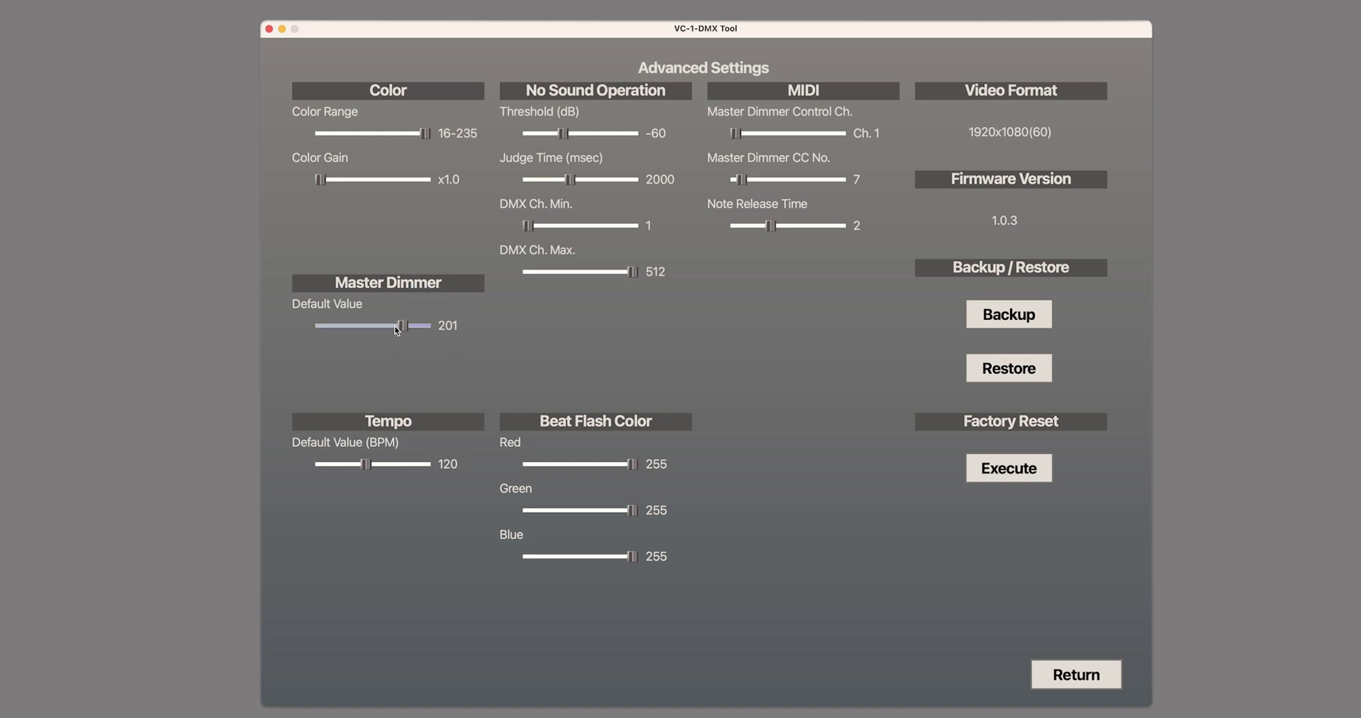
click(366, 464)
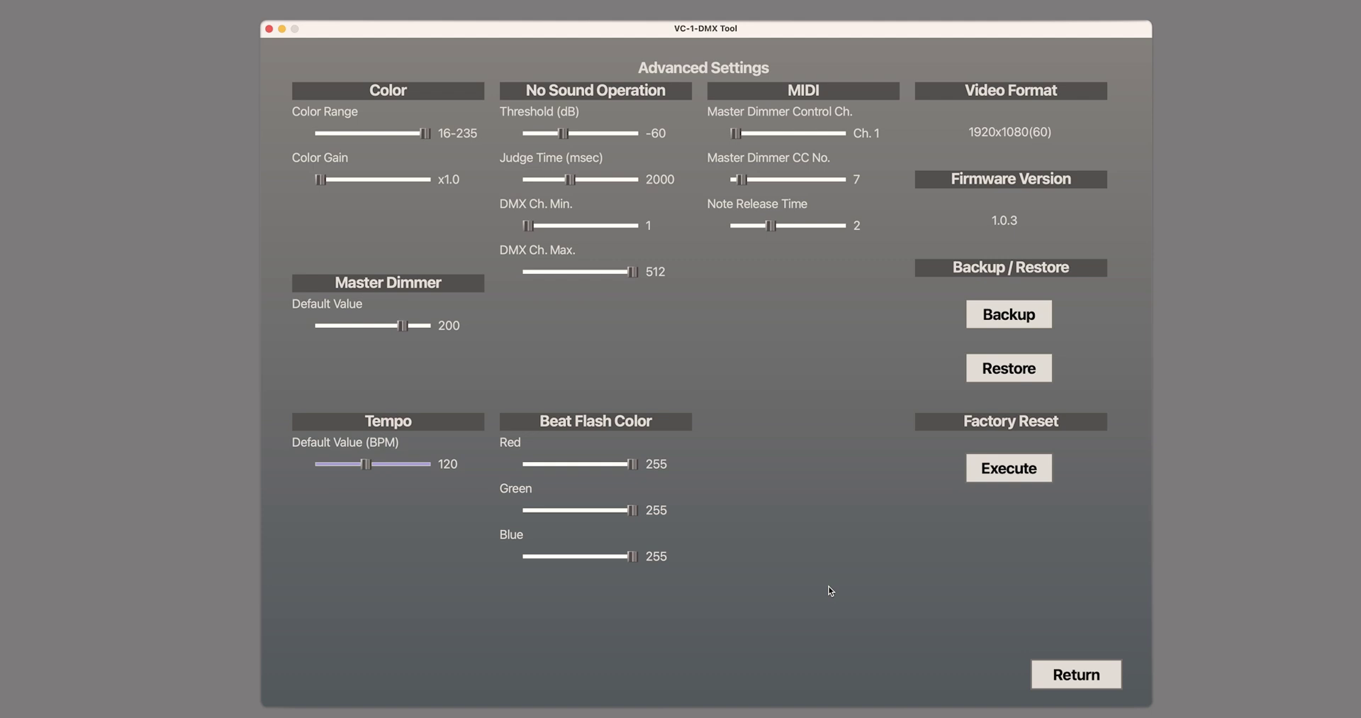
click(1061, 687)
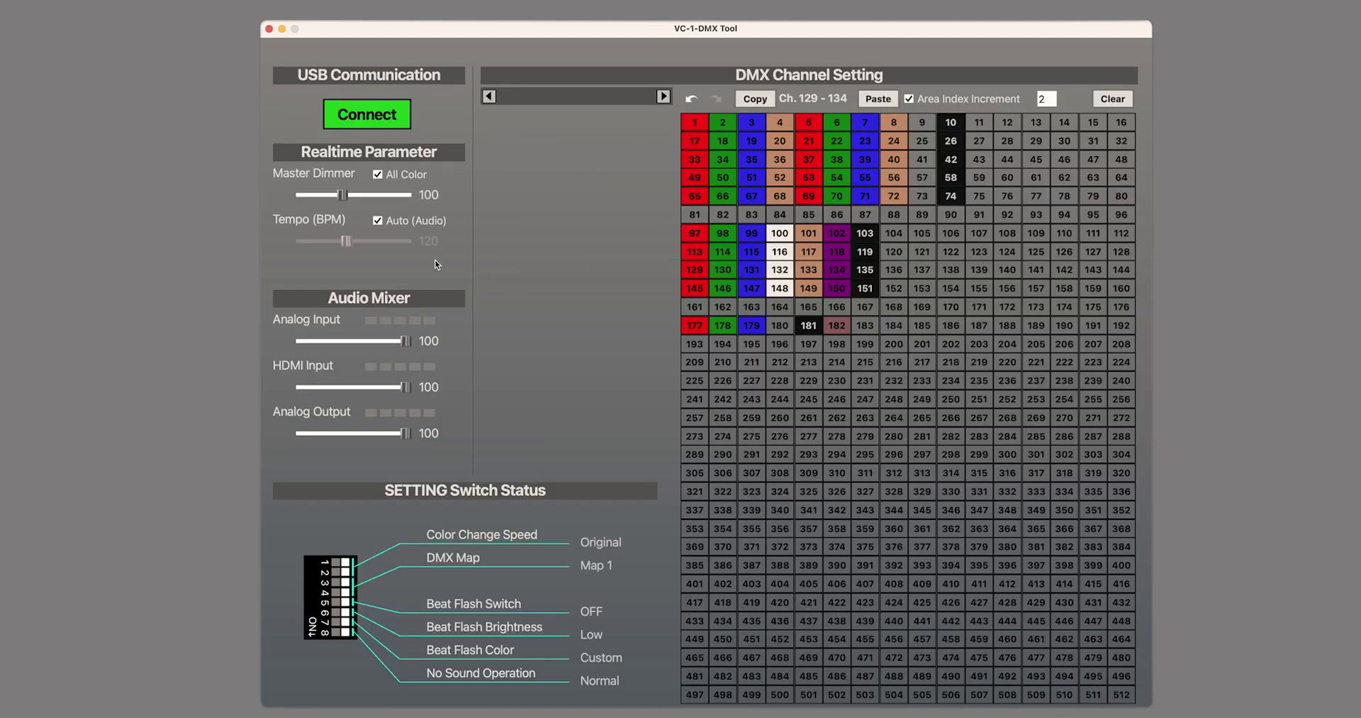
Step: Examine the No Sound Operation threshold, judge time and minimum DMX channel in the advanced settings
key(ctrl+shift+a)
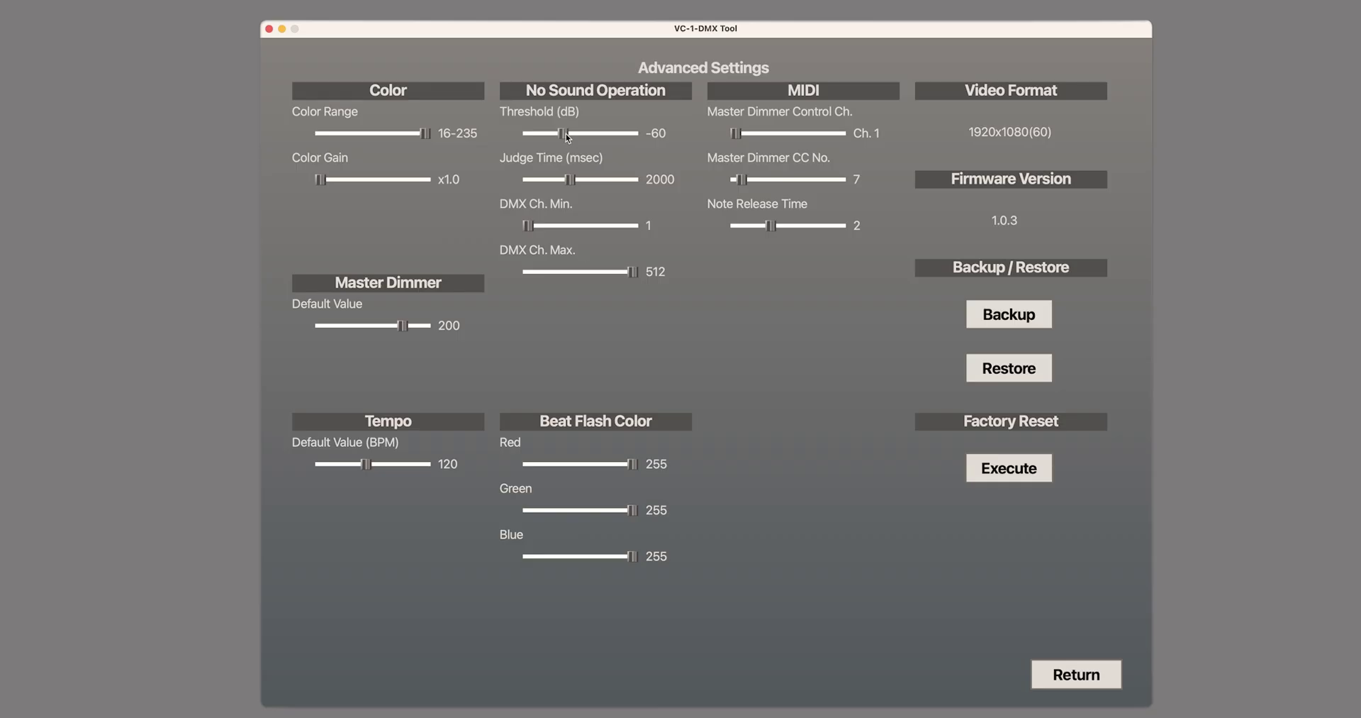
click(565, 133)
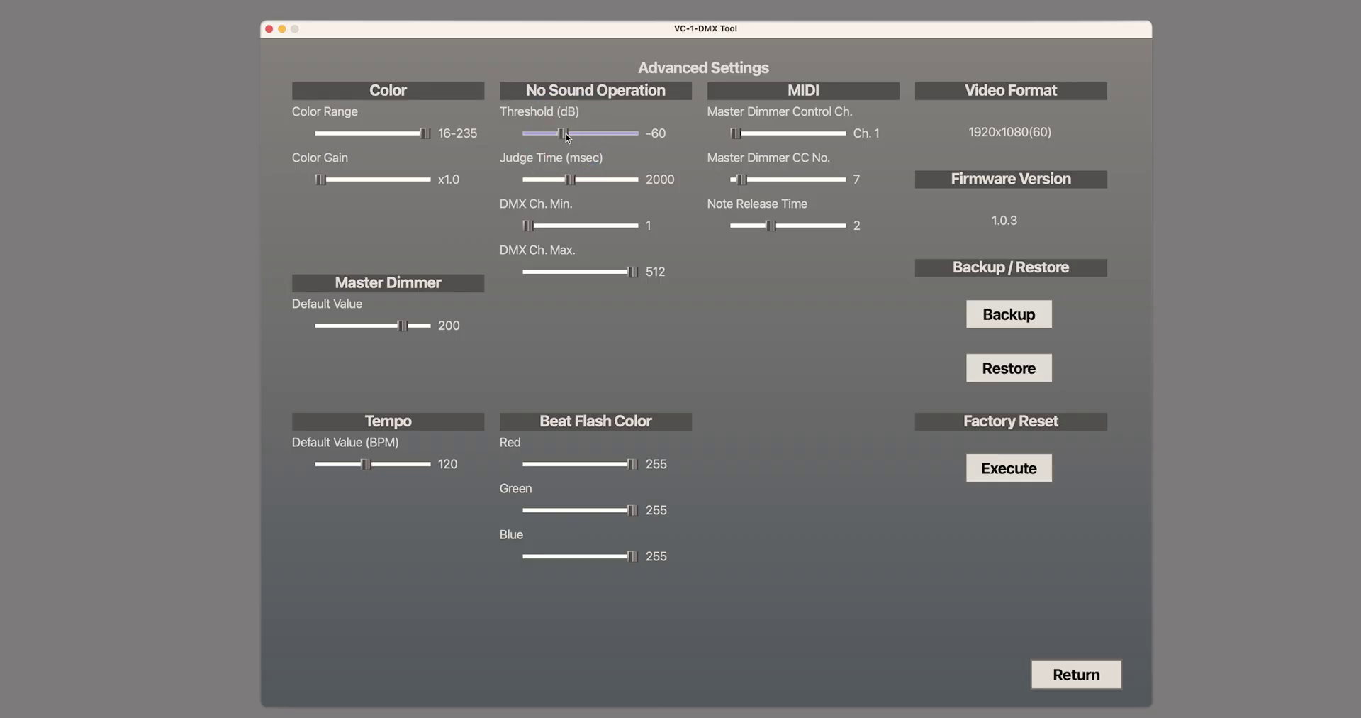
click(570, 180)
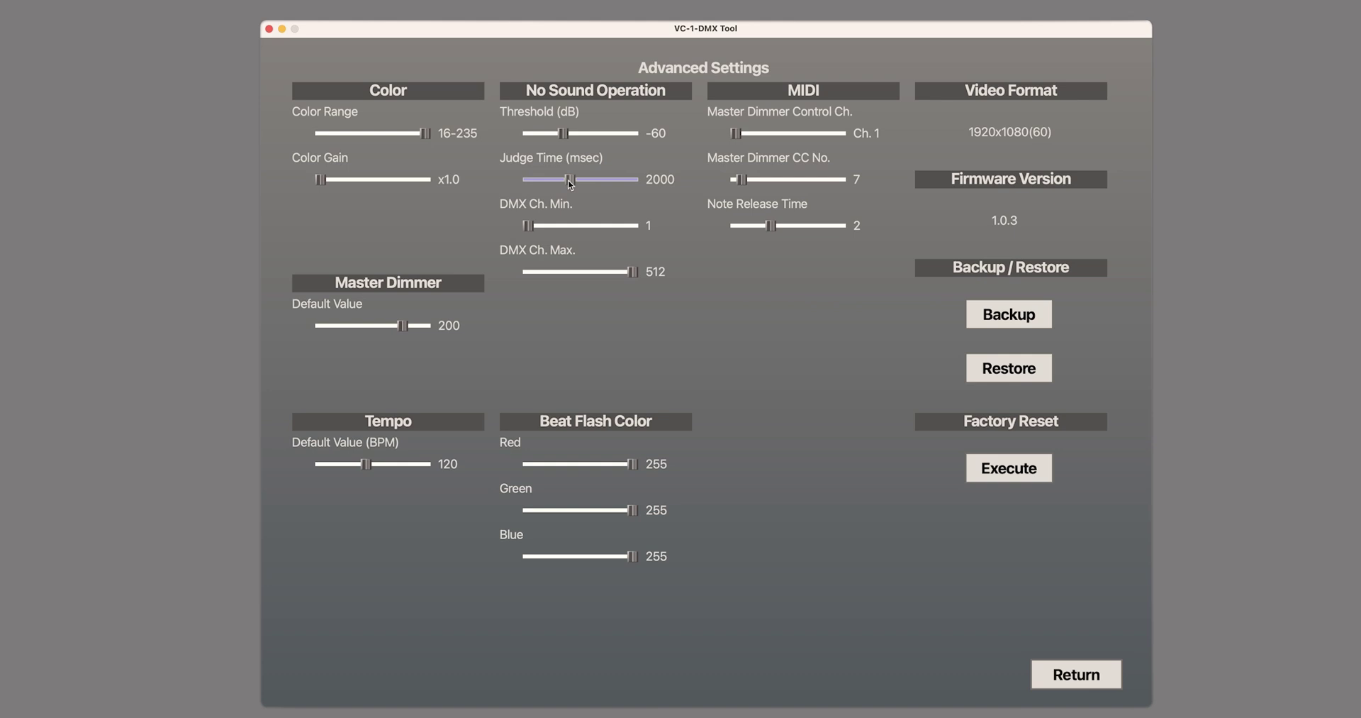
drag(528, 229, 529, 229)
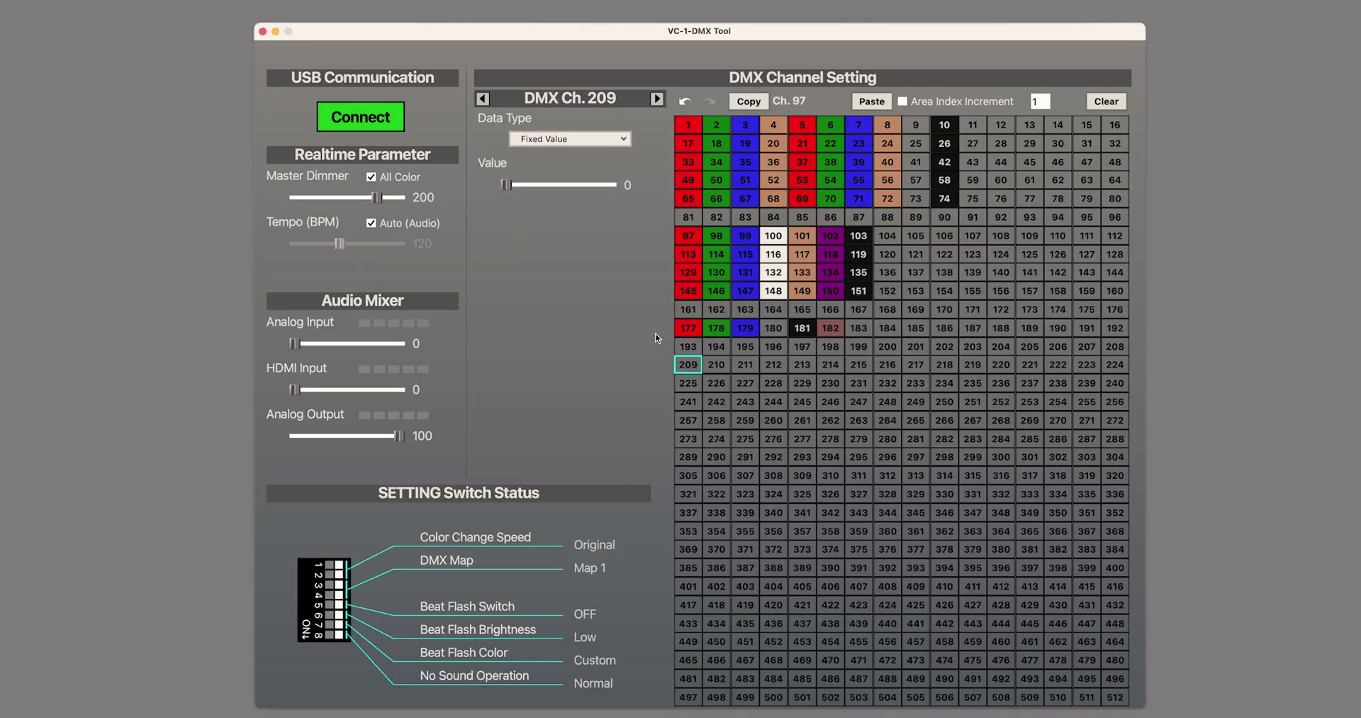
Step: Try the MIDI (Note) and MIDI (CC) data types on channel 209
click(623, 139)
click(576, 318)
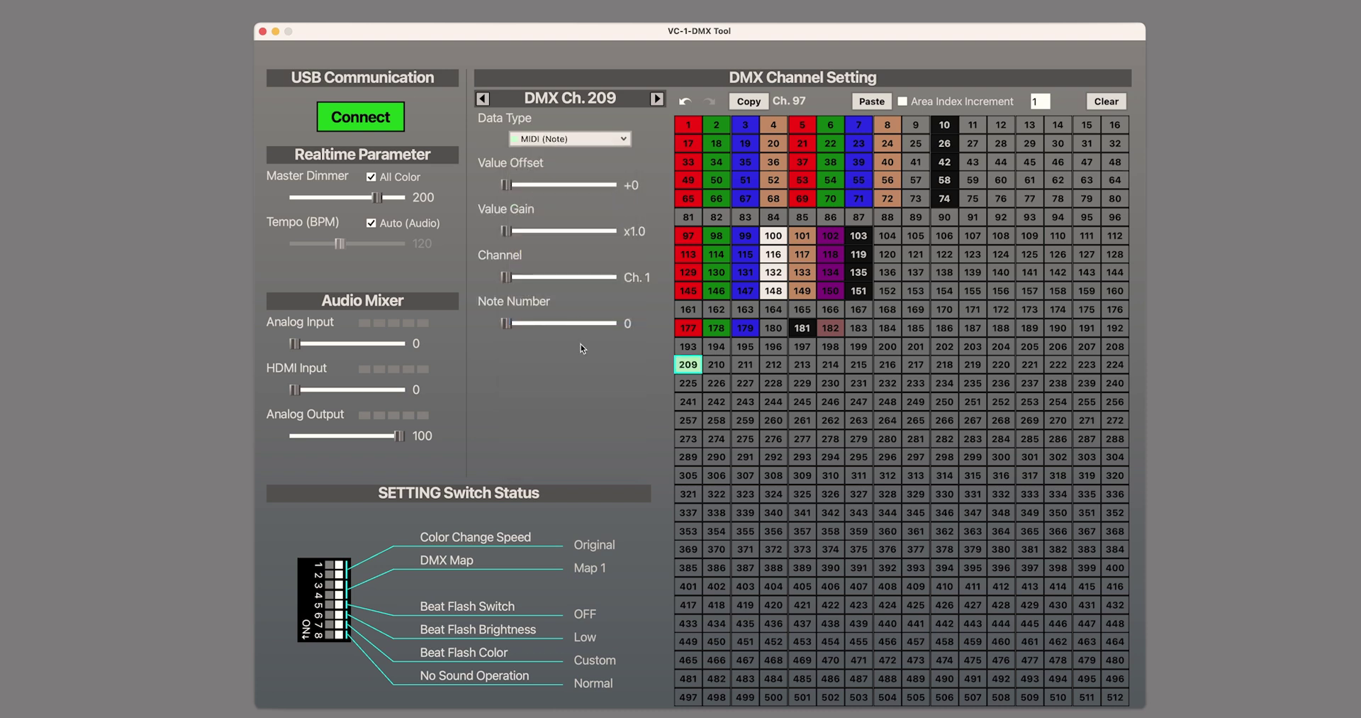
click(588, 139)
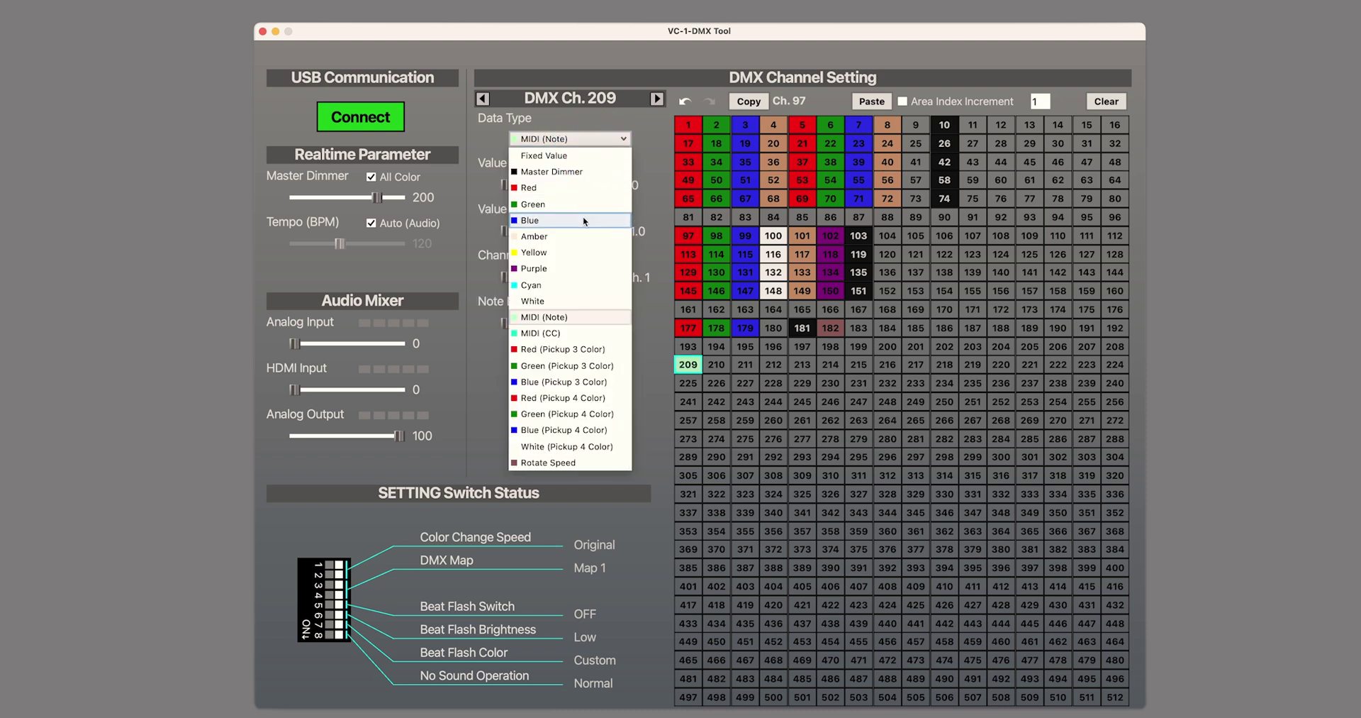
click(573, 333)
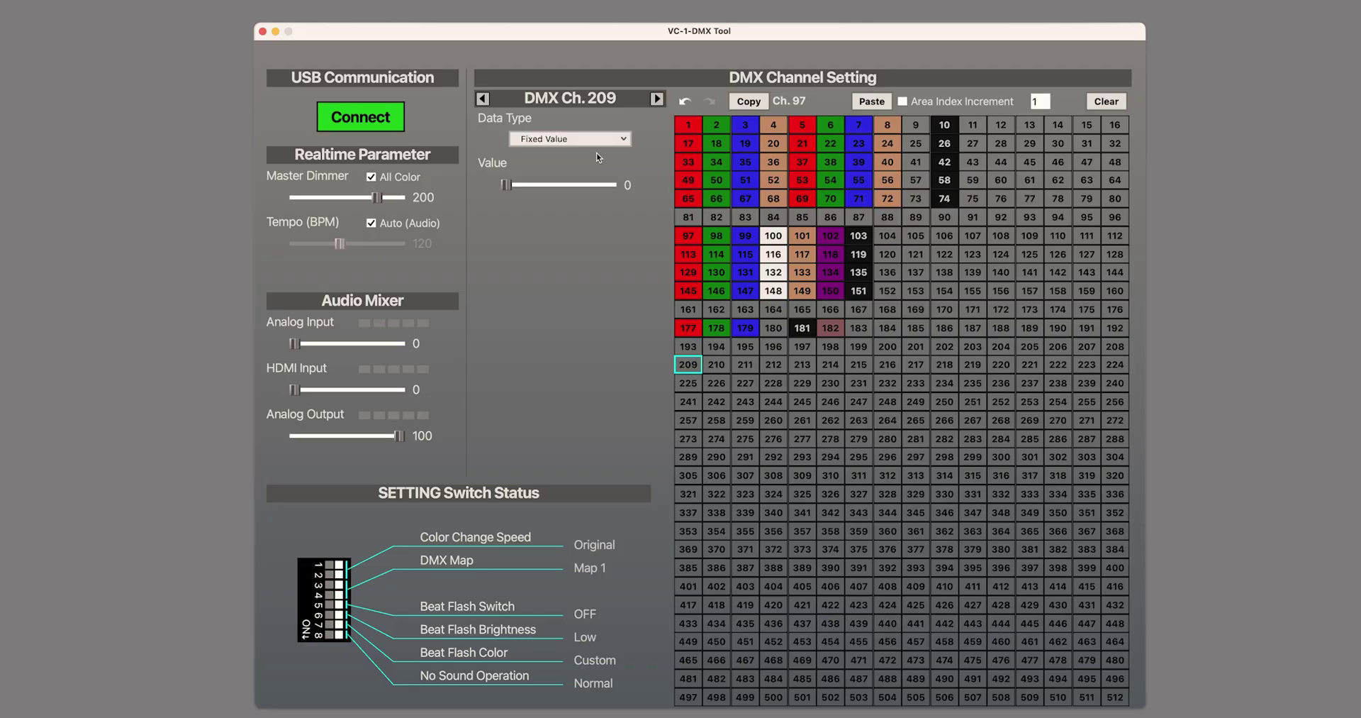
Step: Set channel 97's data type to MIDI (Note)
click(678, 237)
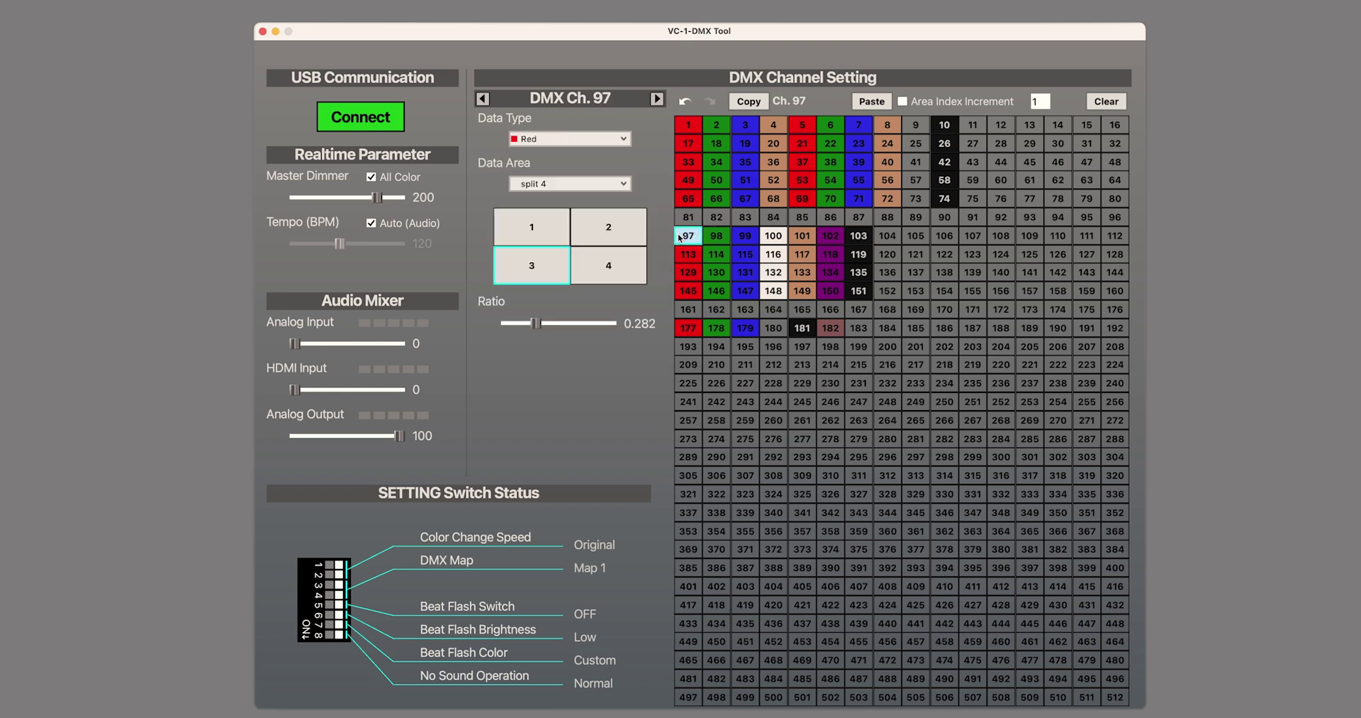
click(614, 137)
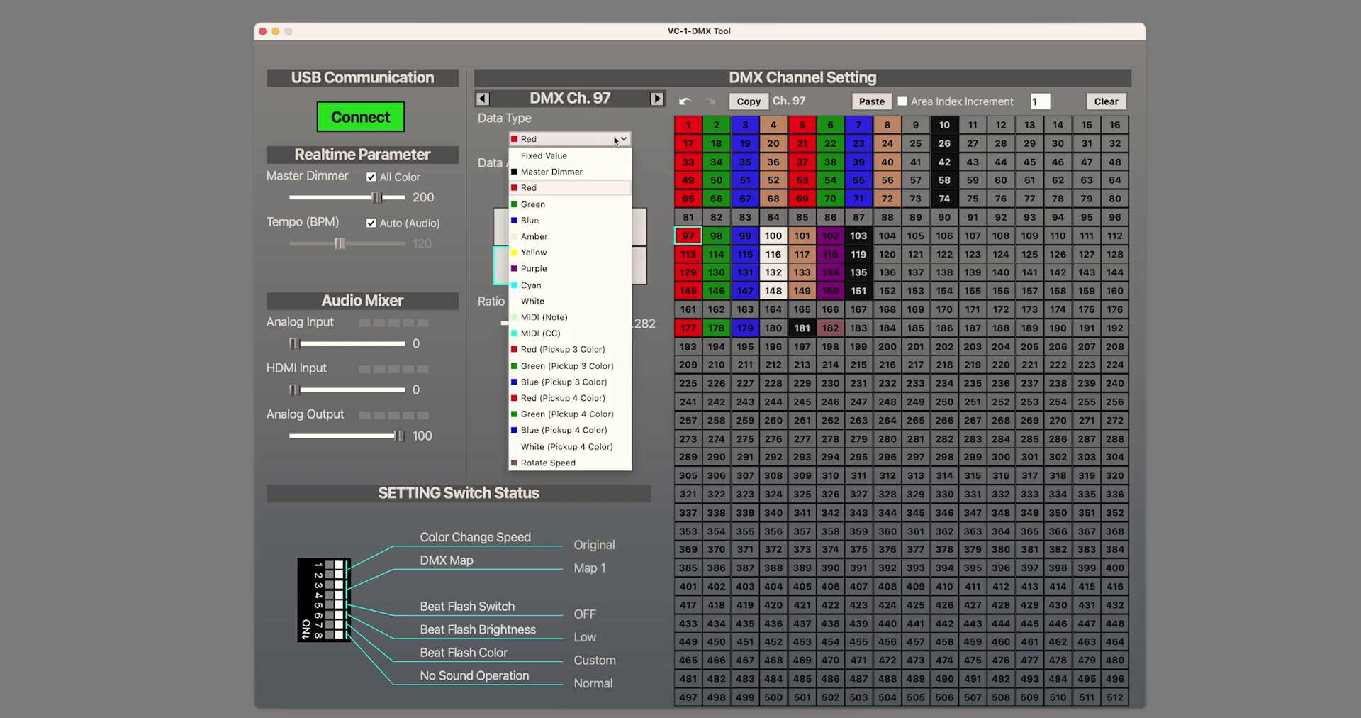
click(599, 312)
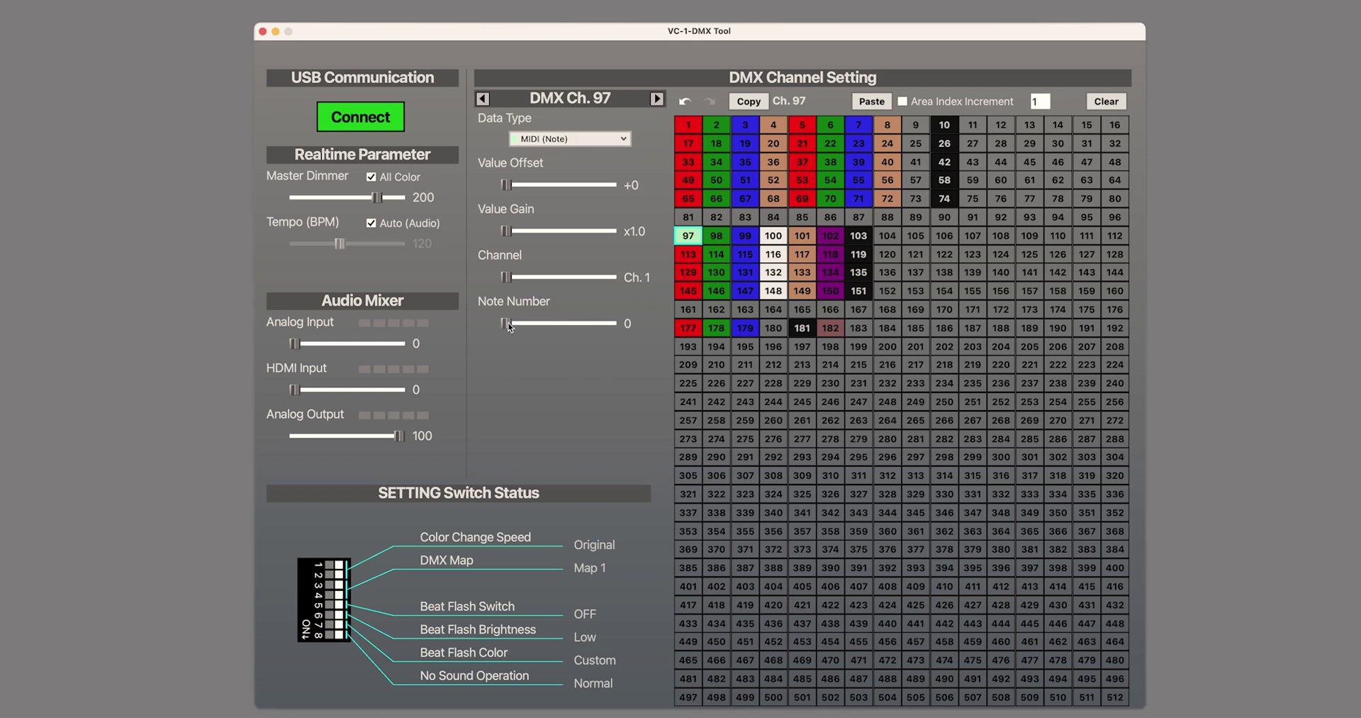
Step: Set channel 97's note number to 36, and try a longer MIDI Note Release Time in the advanced settings
drag(508, 322, 522, 322)
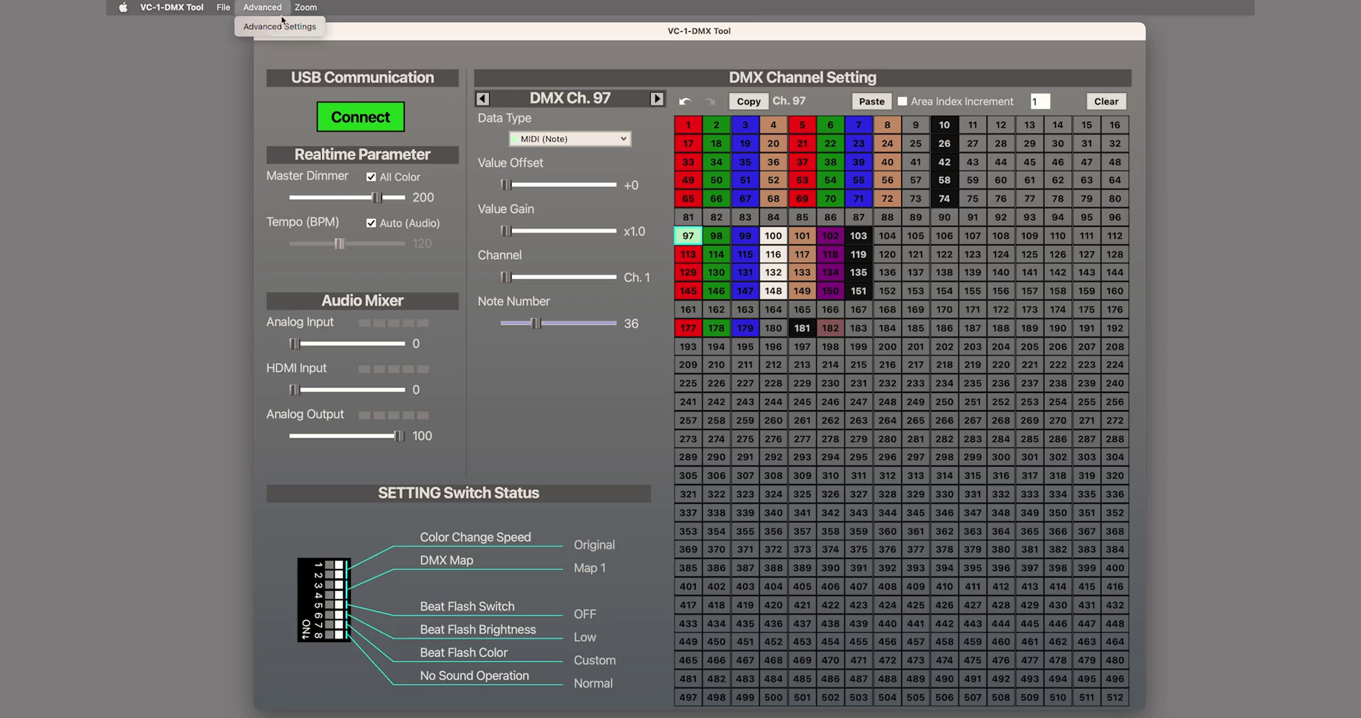
click(283, 27)
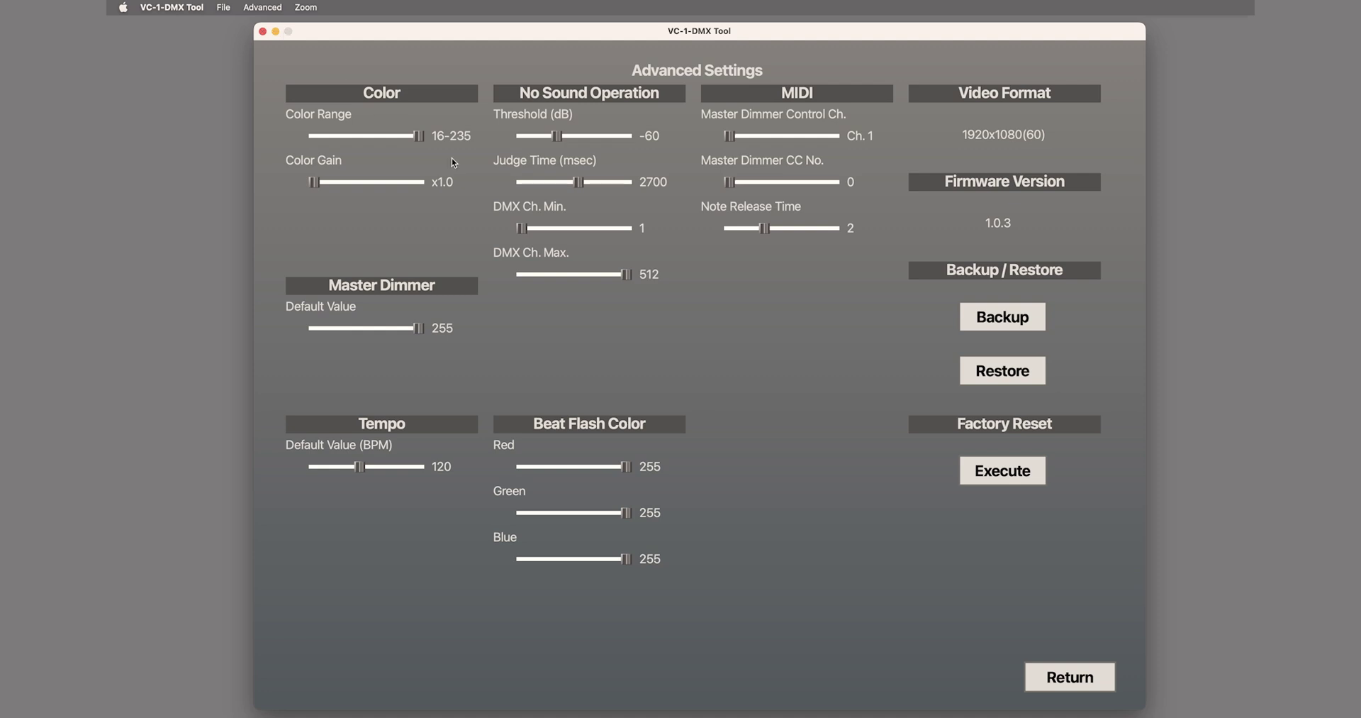
drag(760, 230, 782, 229)
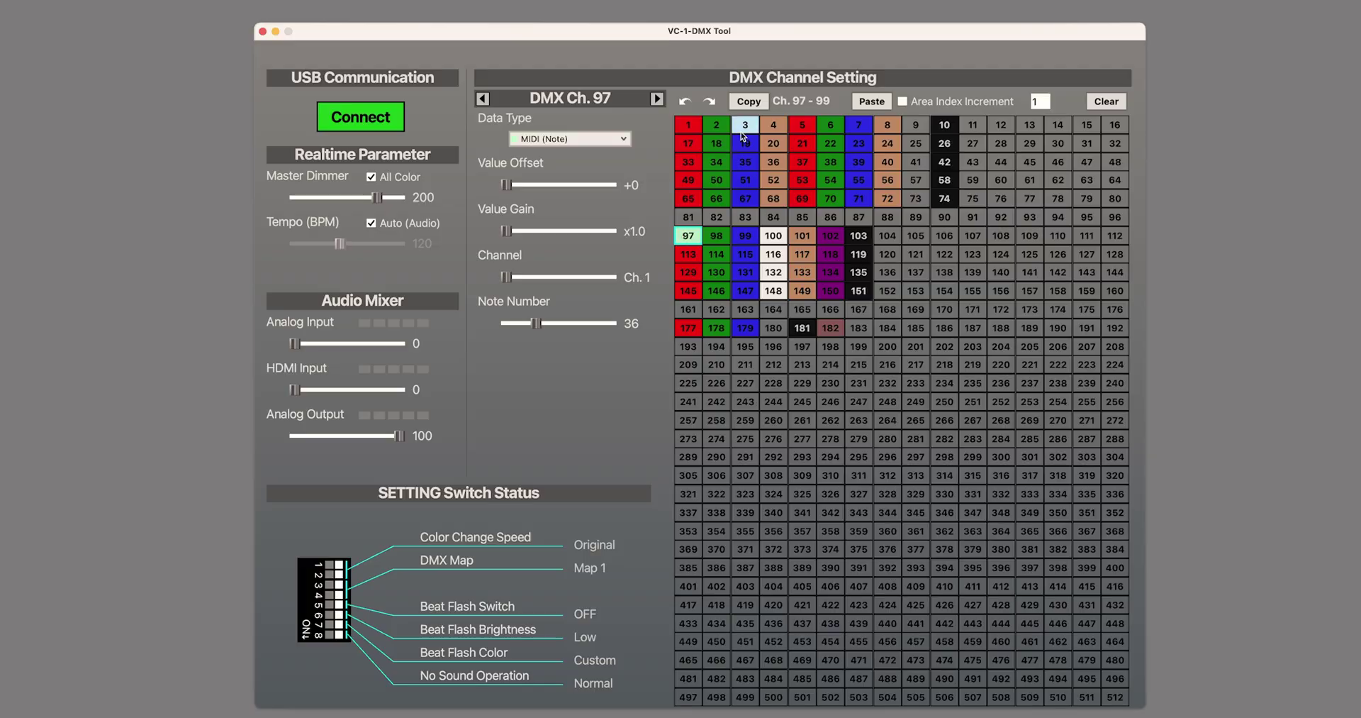
Step: Paste channel 97's MIDI note setting to channels 98 and 99, and set channel 99's note number to 42
click(717, 236)
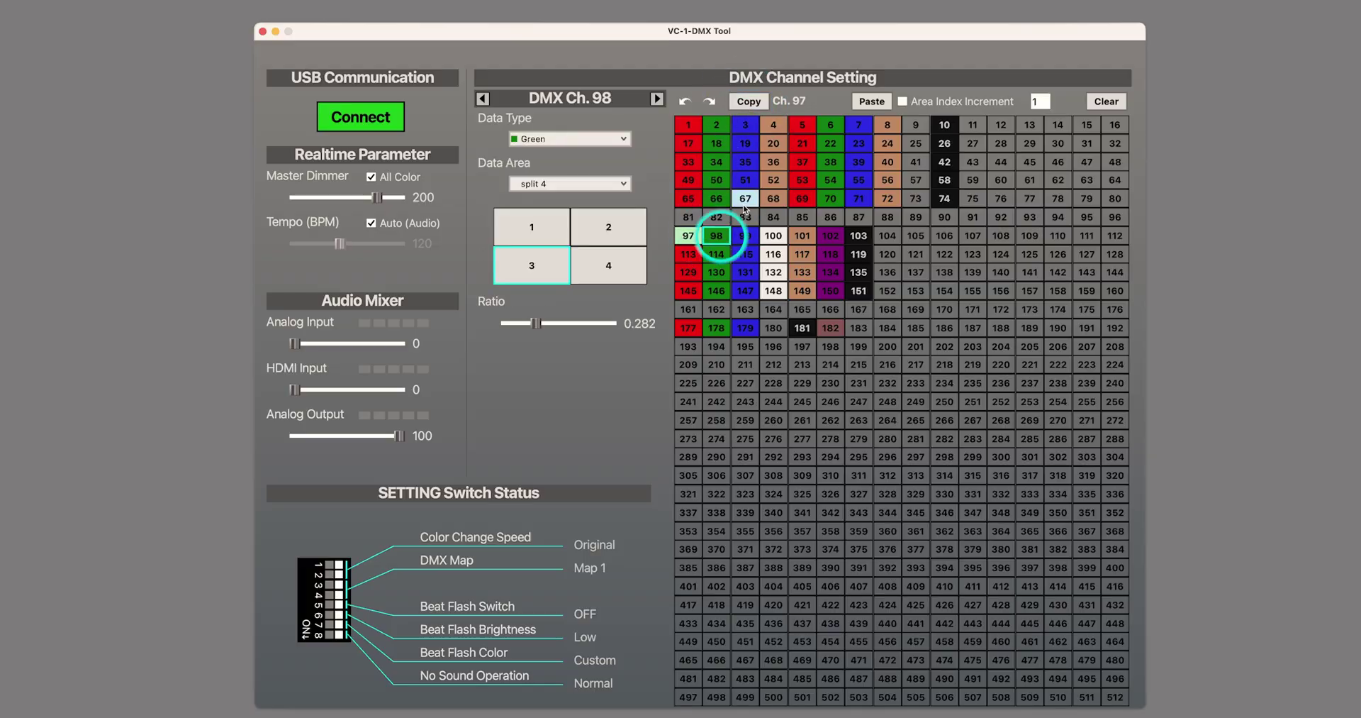
click(859, 97)
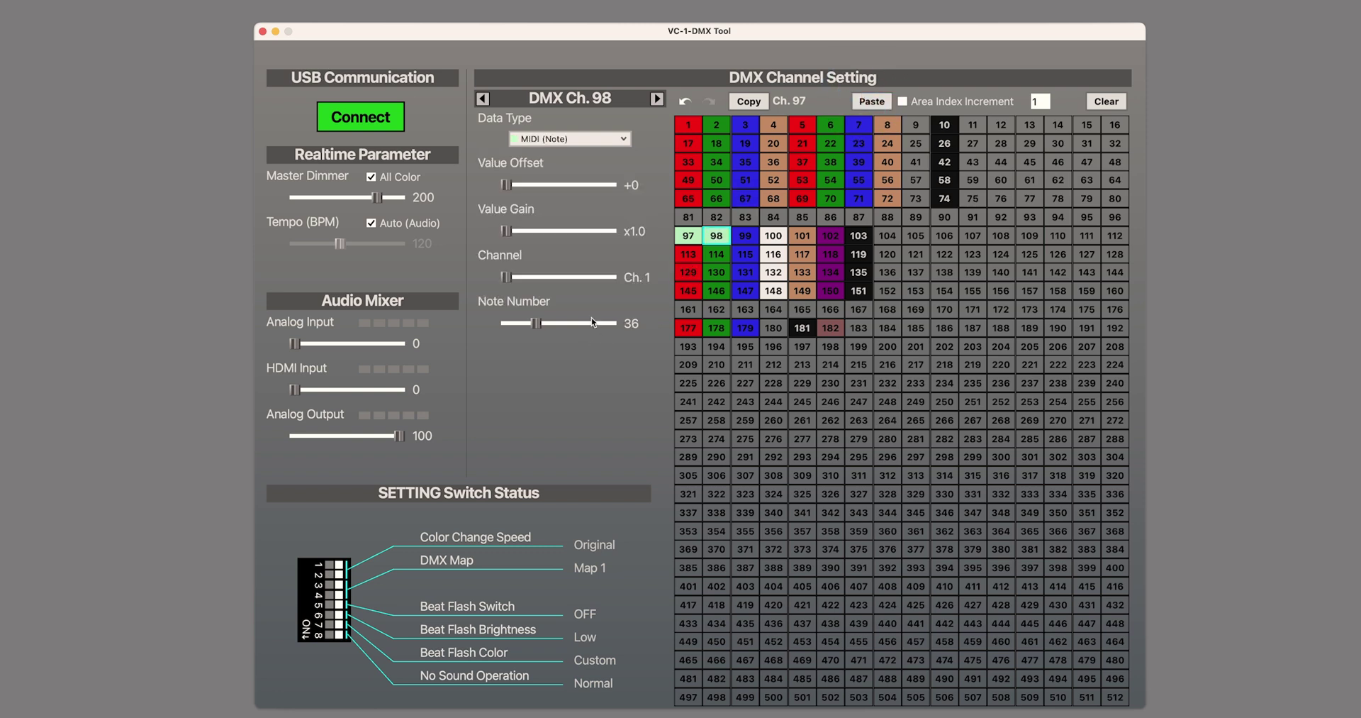
click(745, 236)
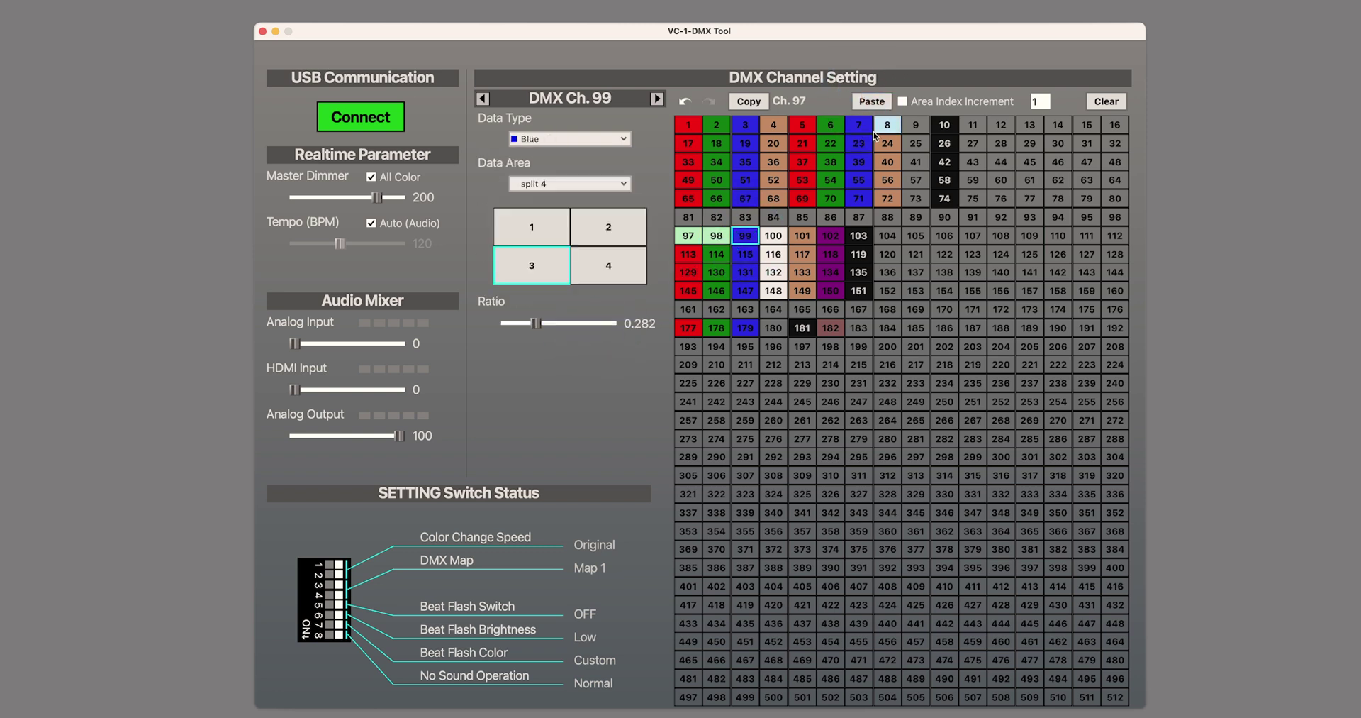
click(876, 107)
click(604, 326)
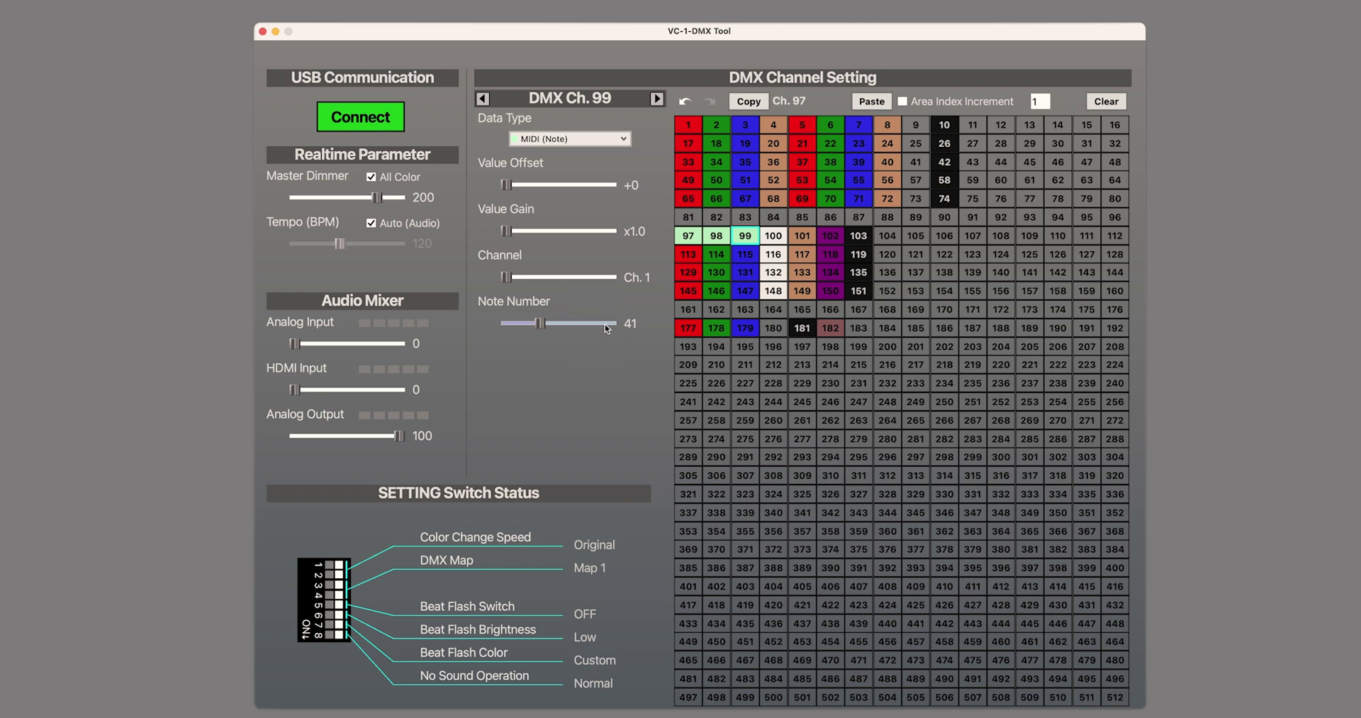
Step: Copy the MIDI note settings of channels 97–99 to channels 113–115, 129–131 and 145–147
shift+click(688, 236)
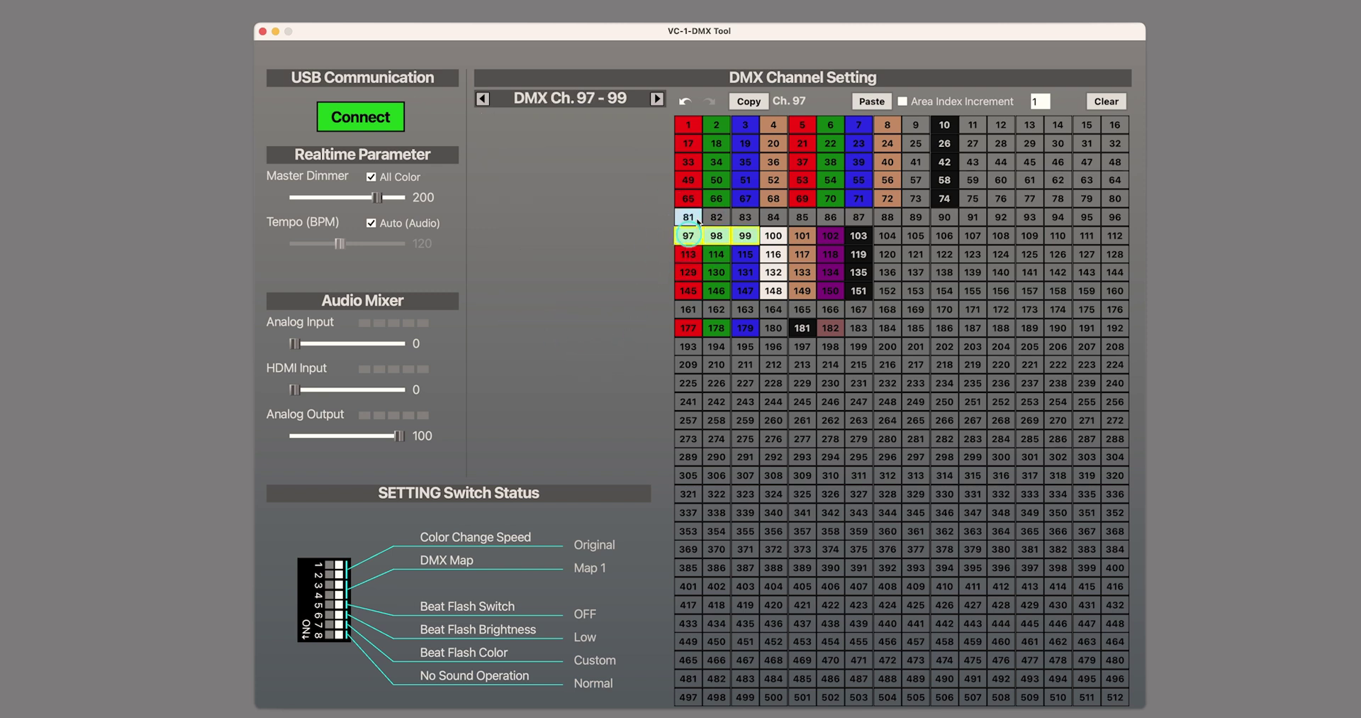
click(748, 102)
click(689, 254)
click(852, 108)
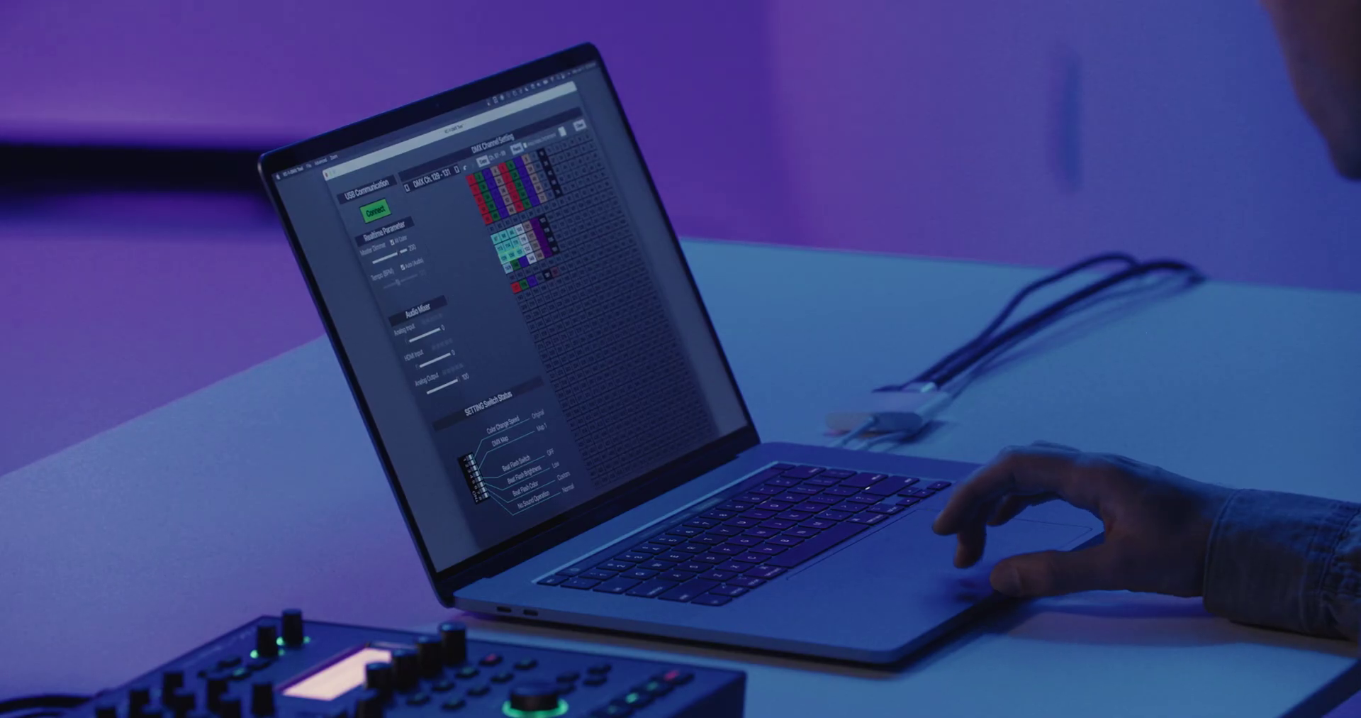
click(516, 286)
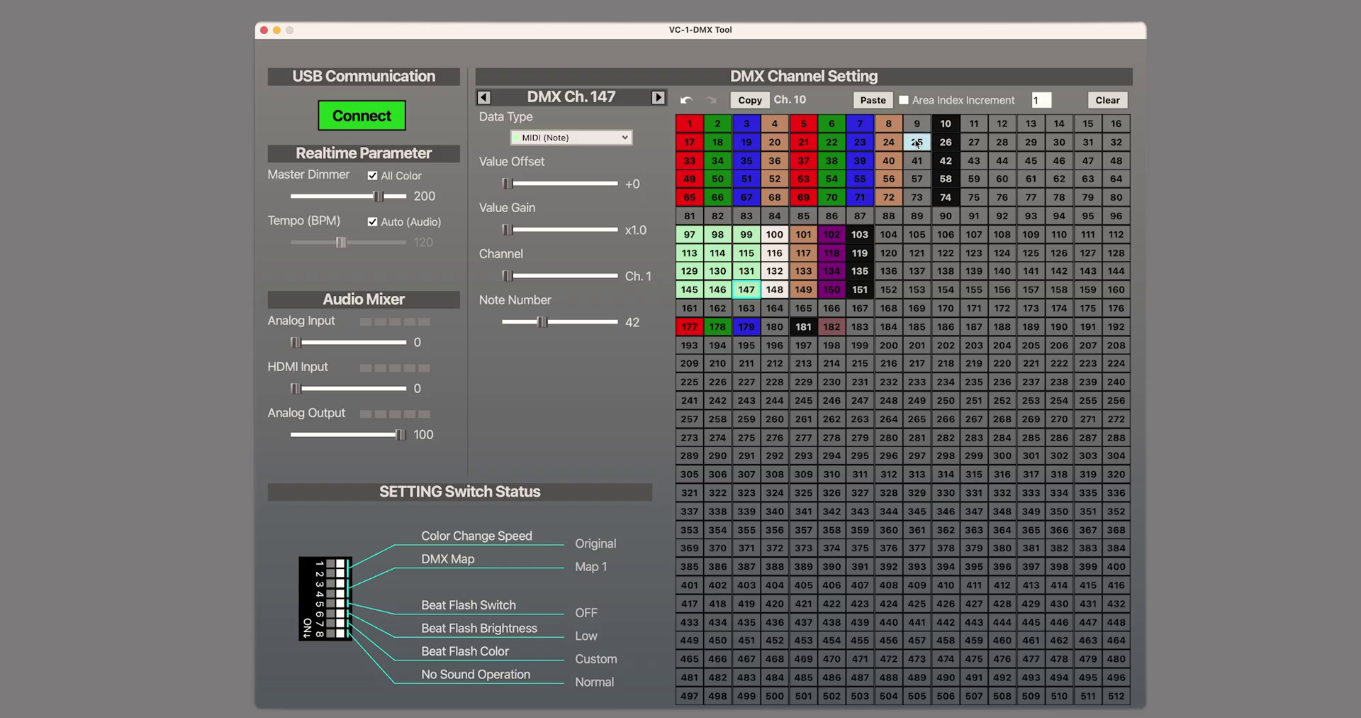
Step: Set channel 9 to MIDI (CC) with CC number 81, value offset +128 and value gain x2.0
click(916, 126)
click(572, 137)
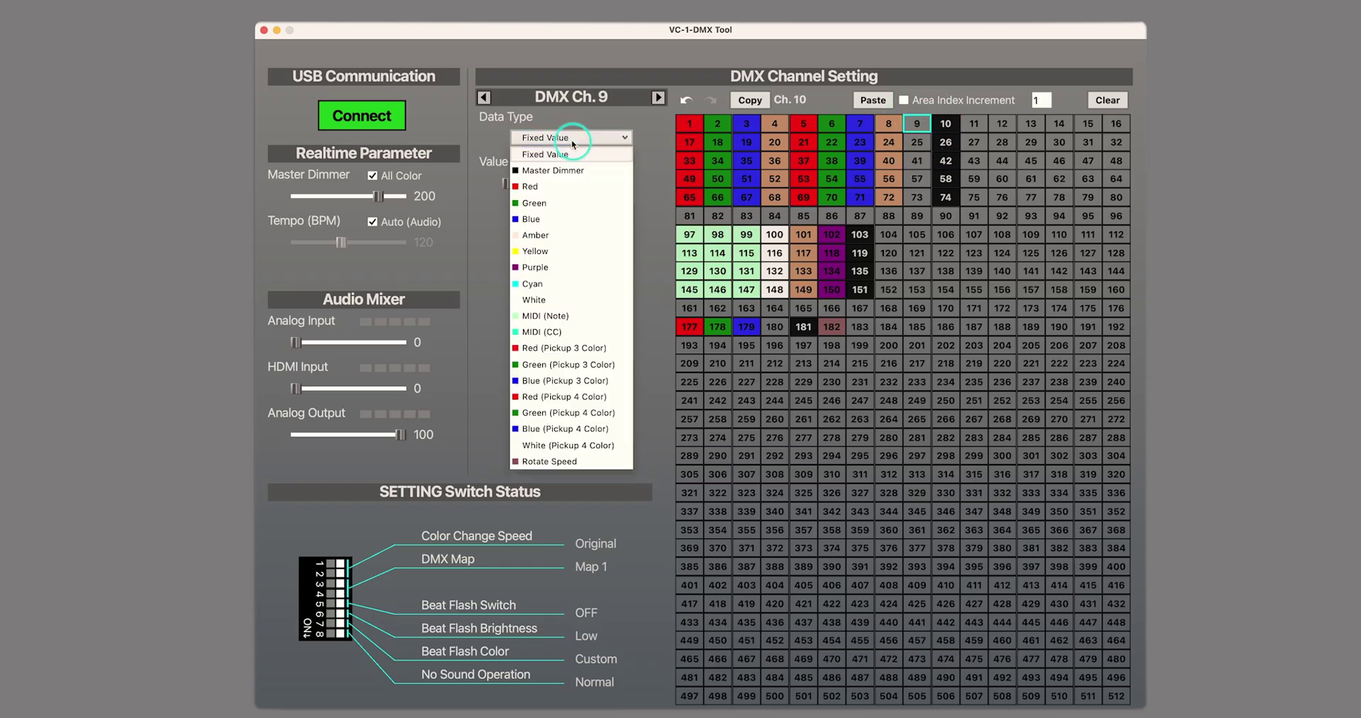
click(566, 331)
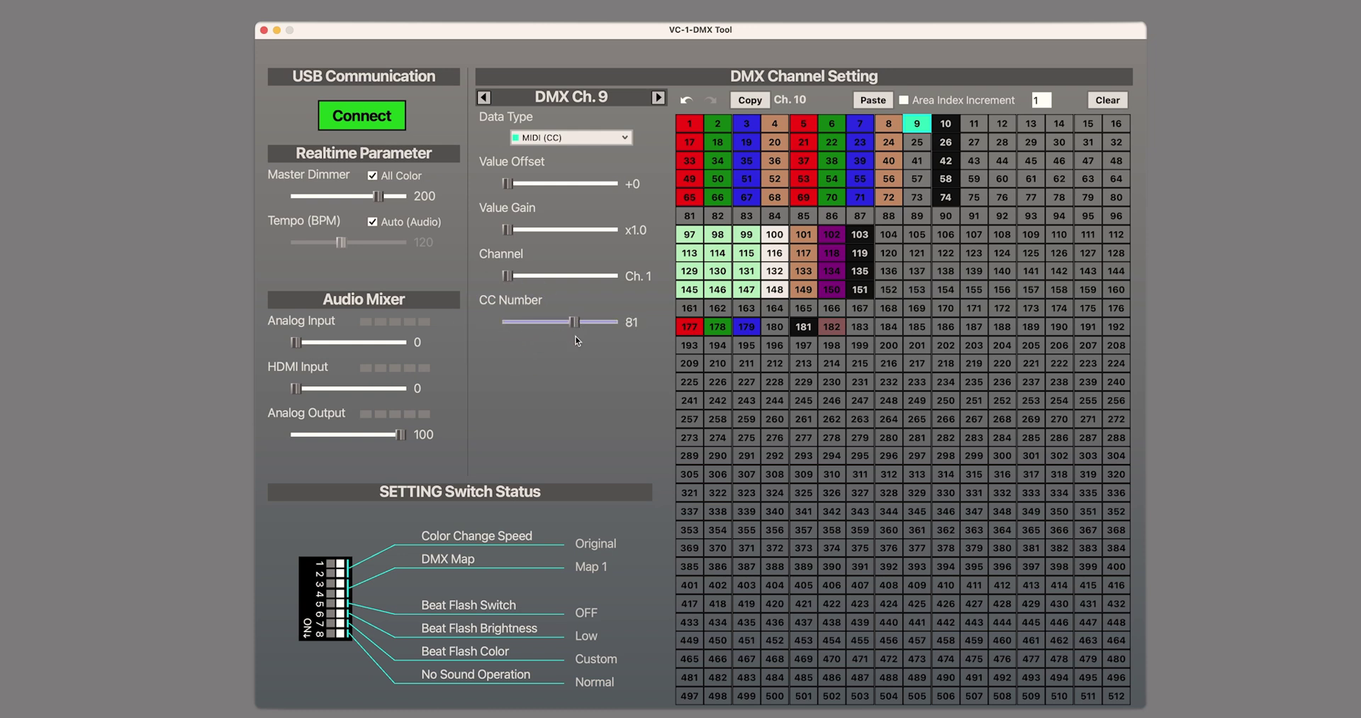
click(509, 185)
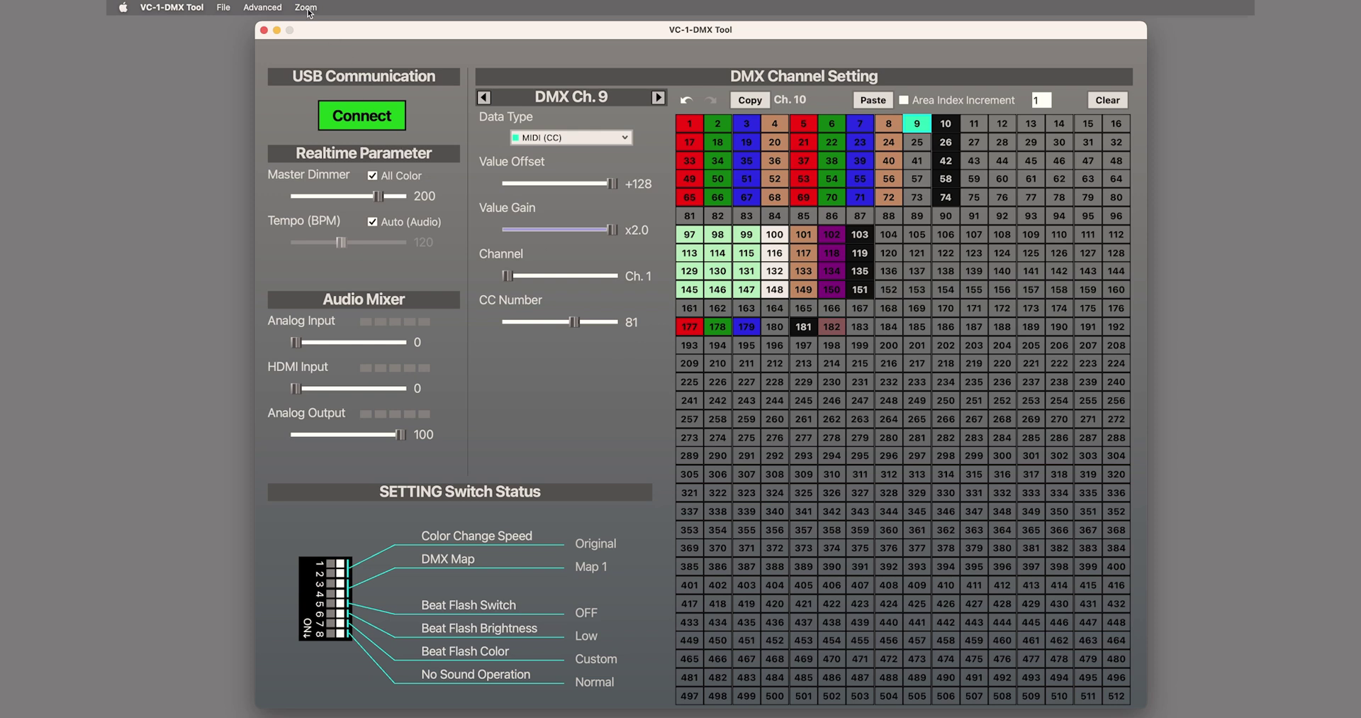
Step: Raise the Master Dimmer CC number in the advanced MIDI settings and return to the channel map
click(279, 6)
click(280, 27)
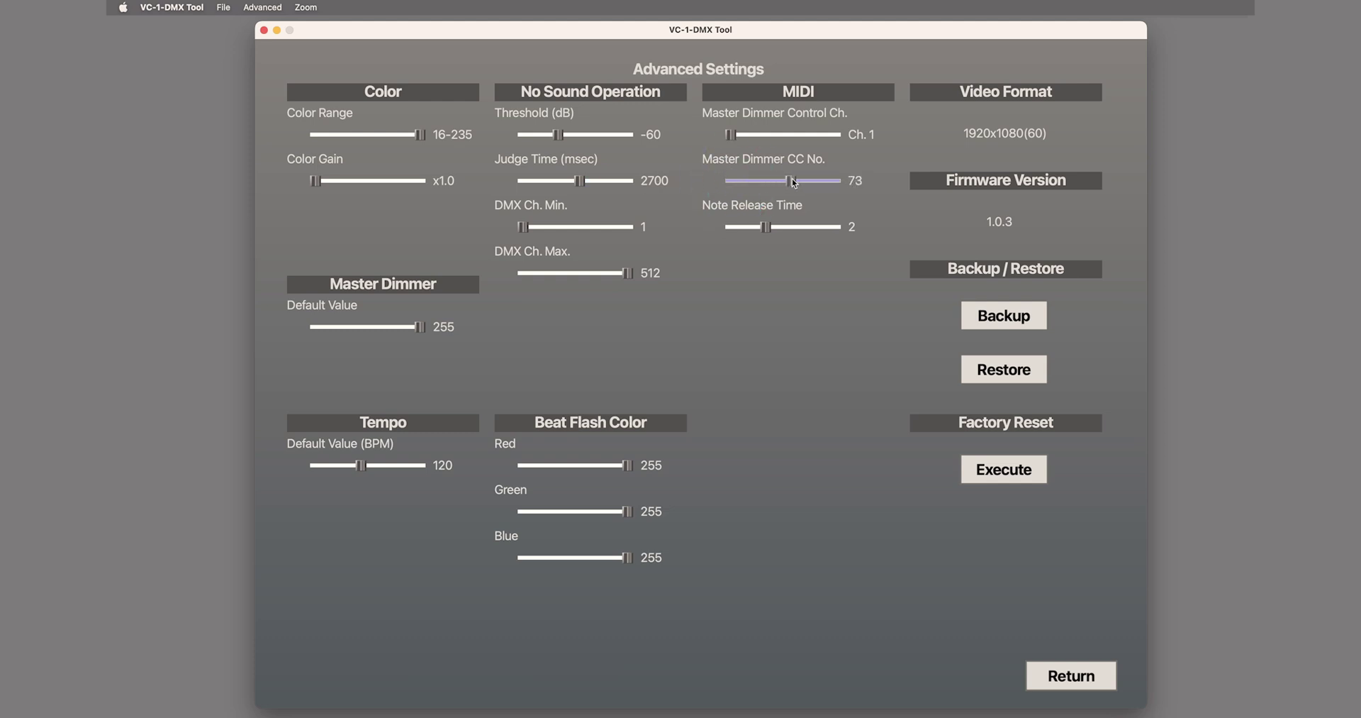
drag(797, 182, 800, 182)
click(1039, 685)
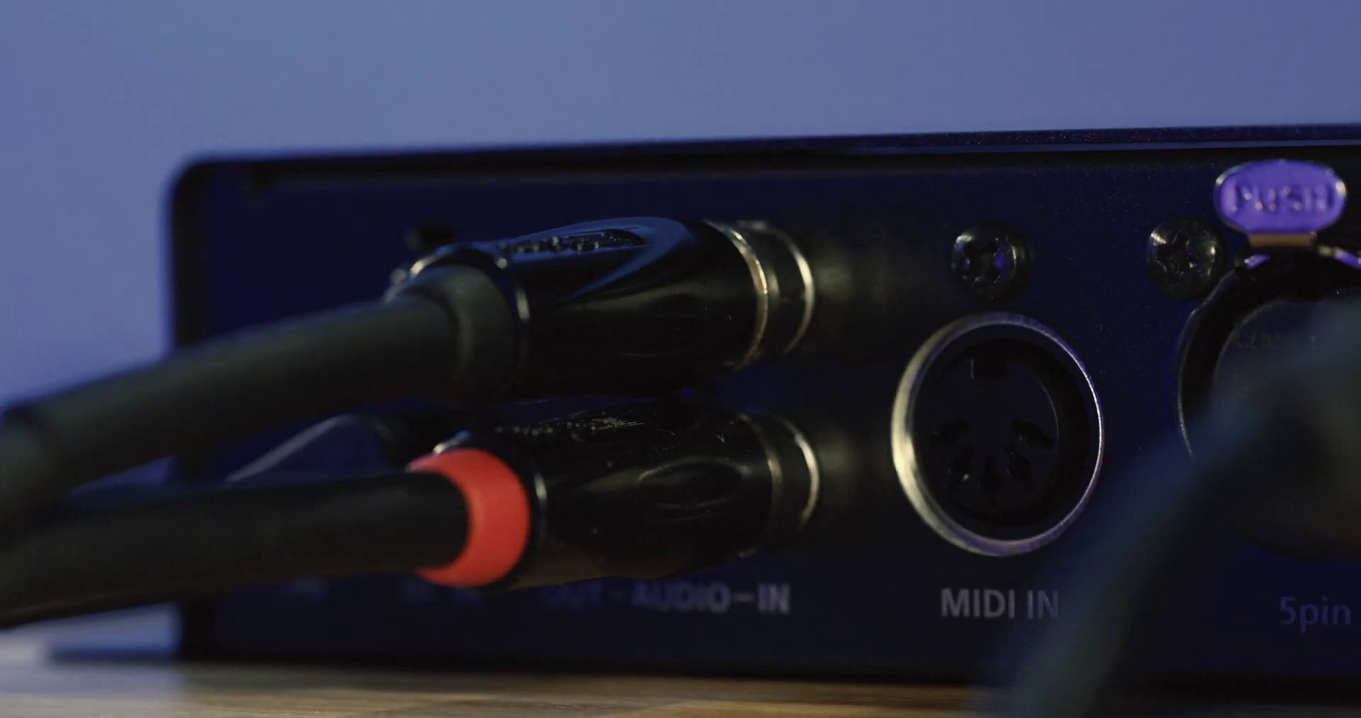
Step: Set the audio mixer's analog input level to 100 and try a lower analog output level
click(487, 303)
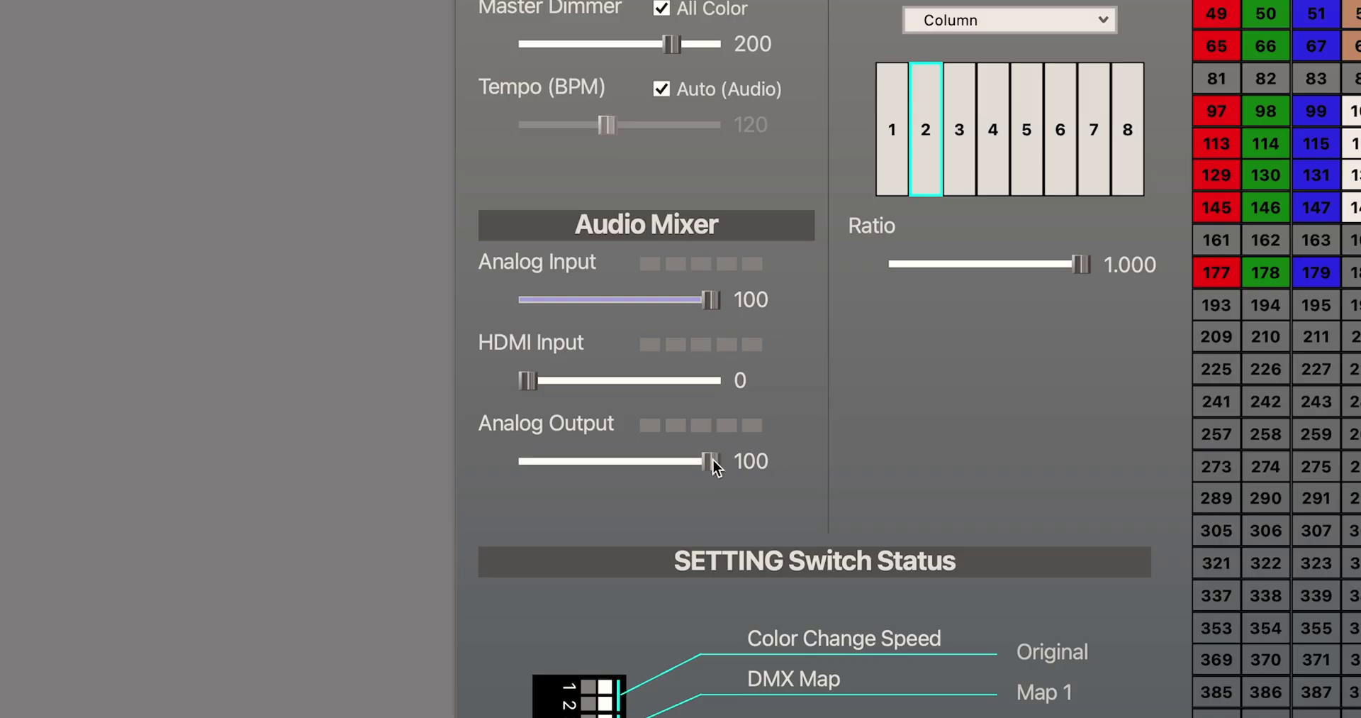
drag(712, 459, 682, 461)
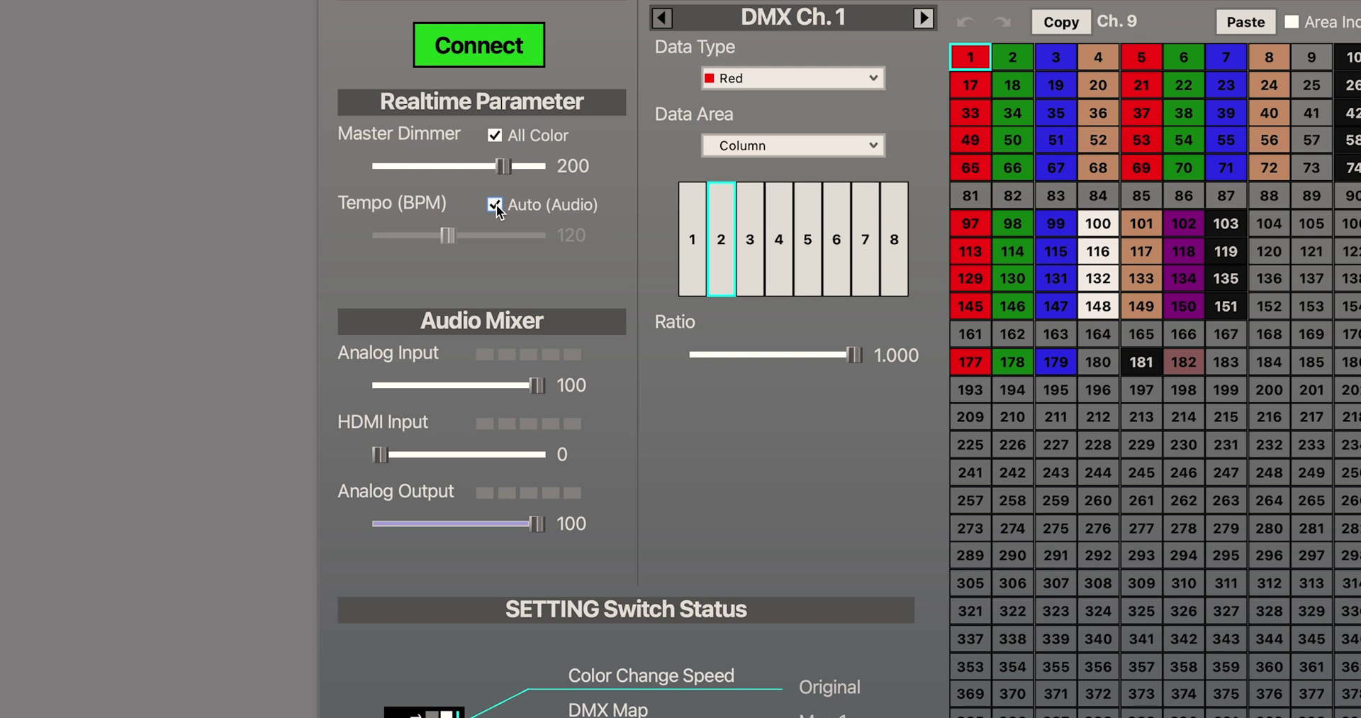
Step: Try switching automatic audio tempo off and back on, and try the analog and HDMI input levels
click(495, 204)
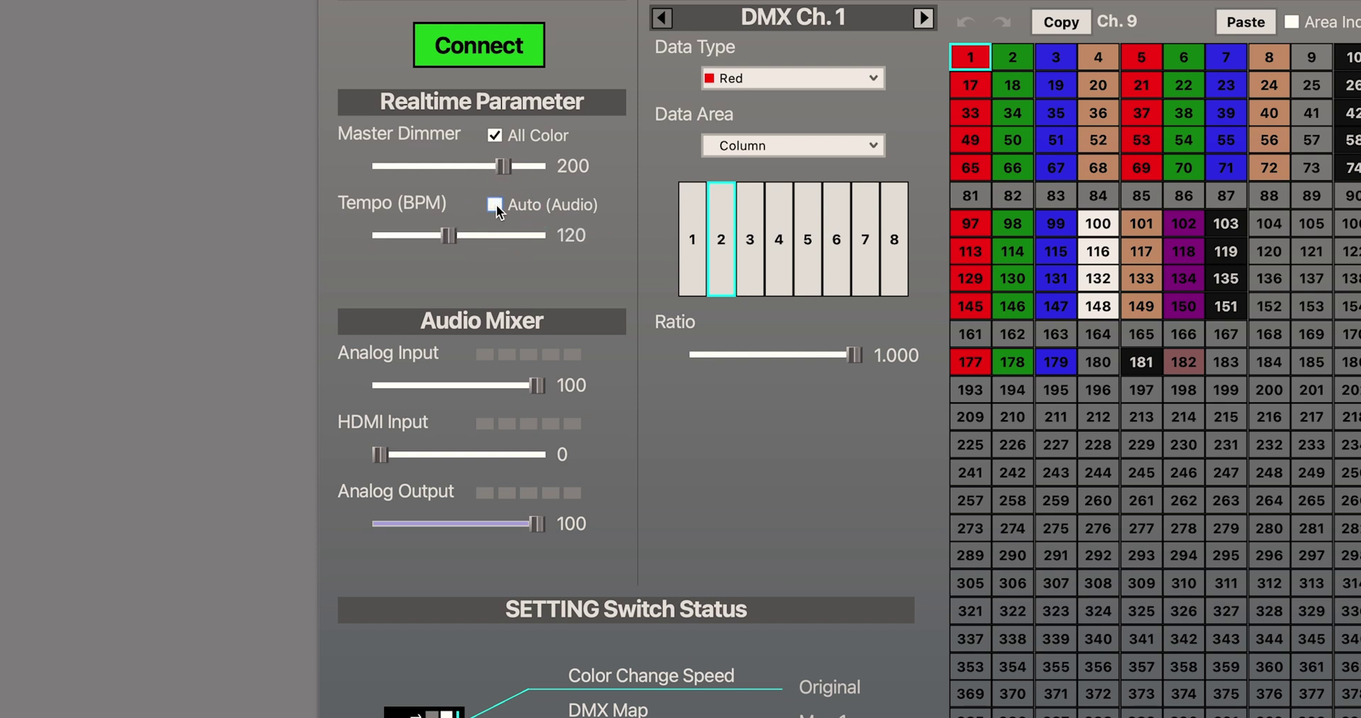
click(496, 205)
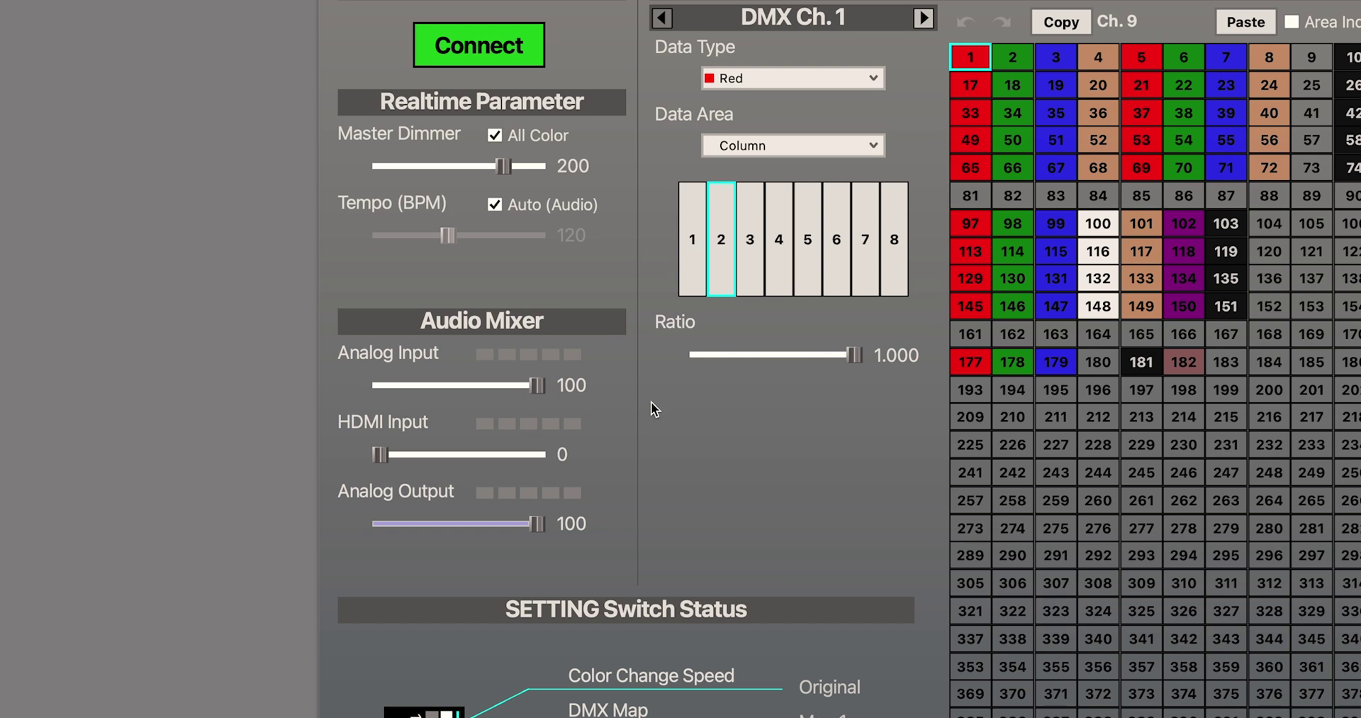
click(535, 384)
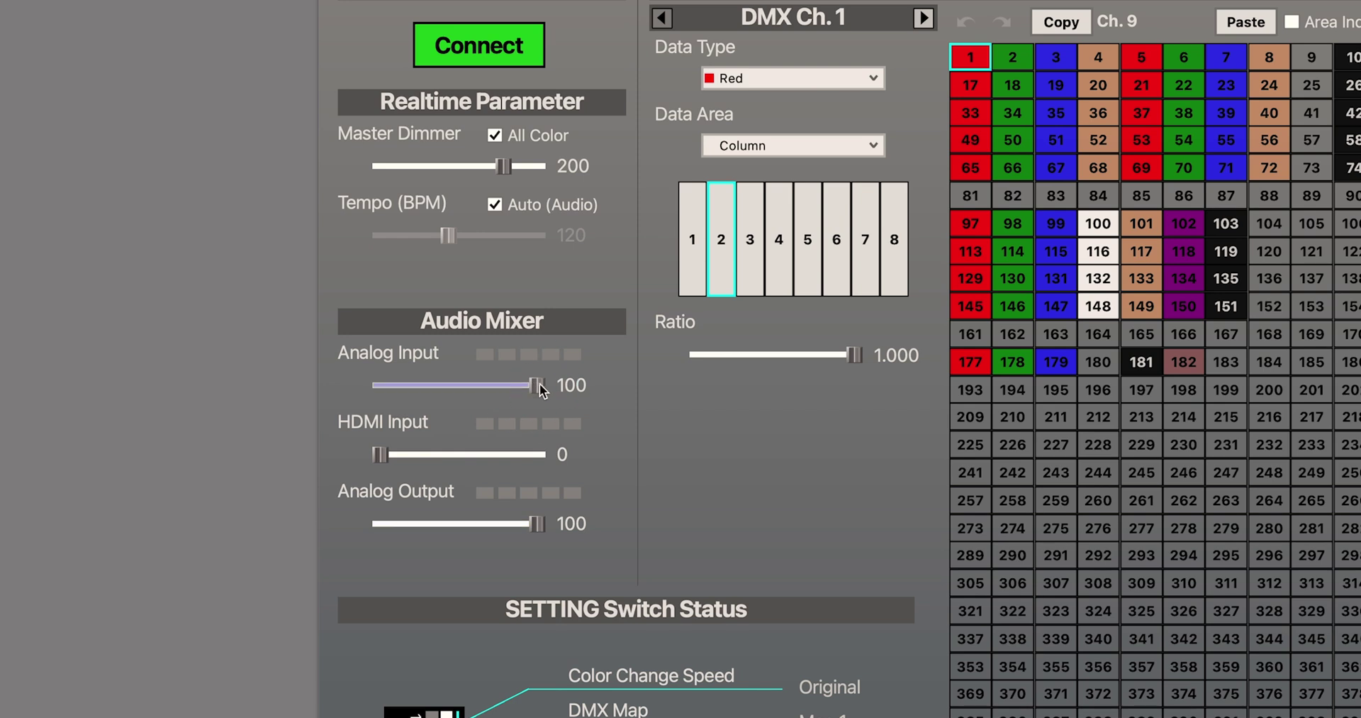
drag(385, 457, 353, 456)
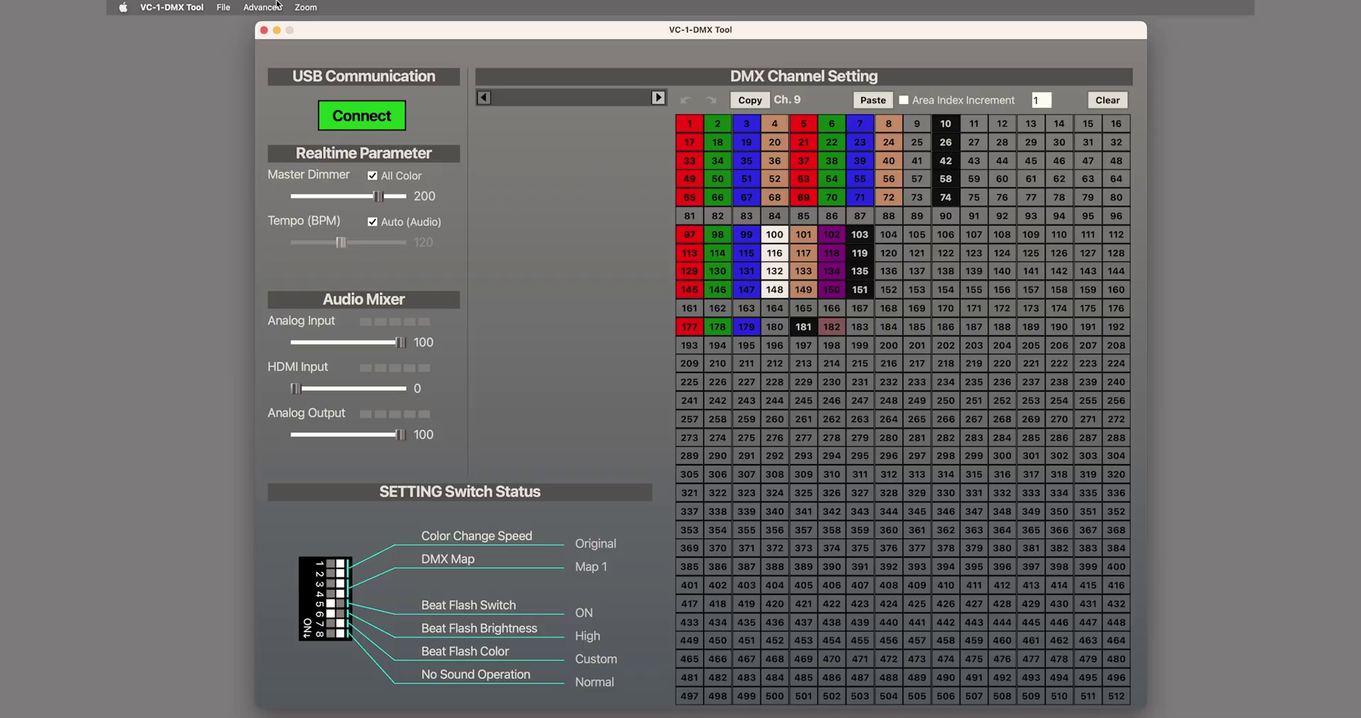
Step: Lower the green and red values of the Beat Flash Color to their minimum in the advanced settings
click(276, 6)
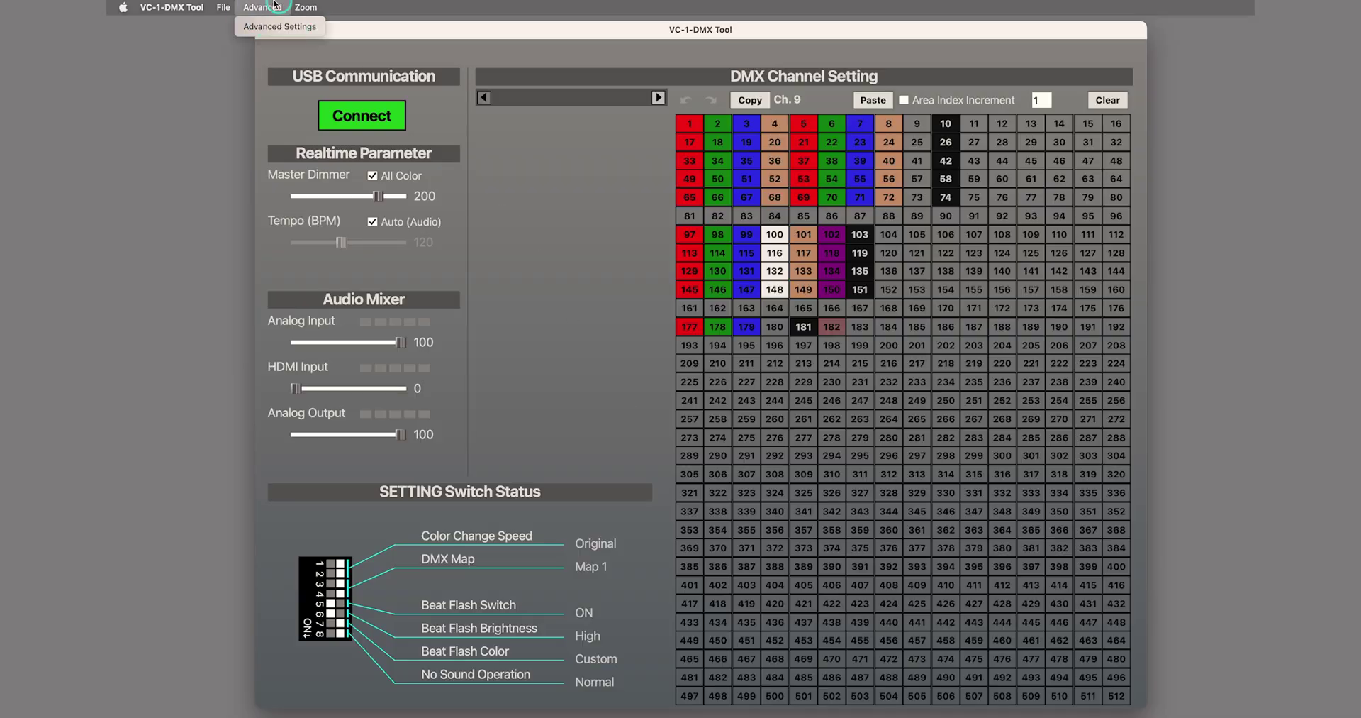
click(280, 27)
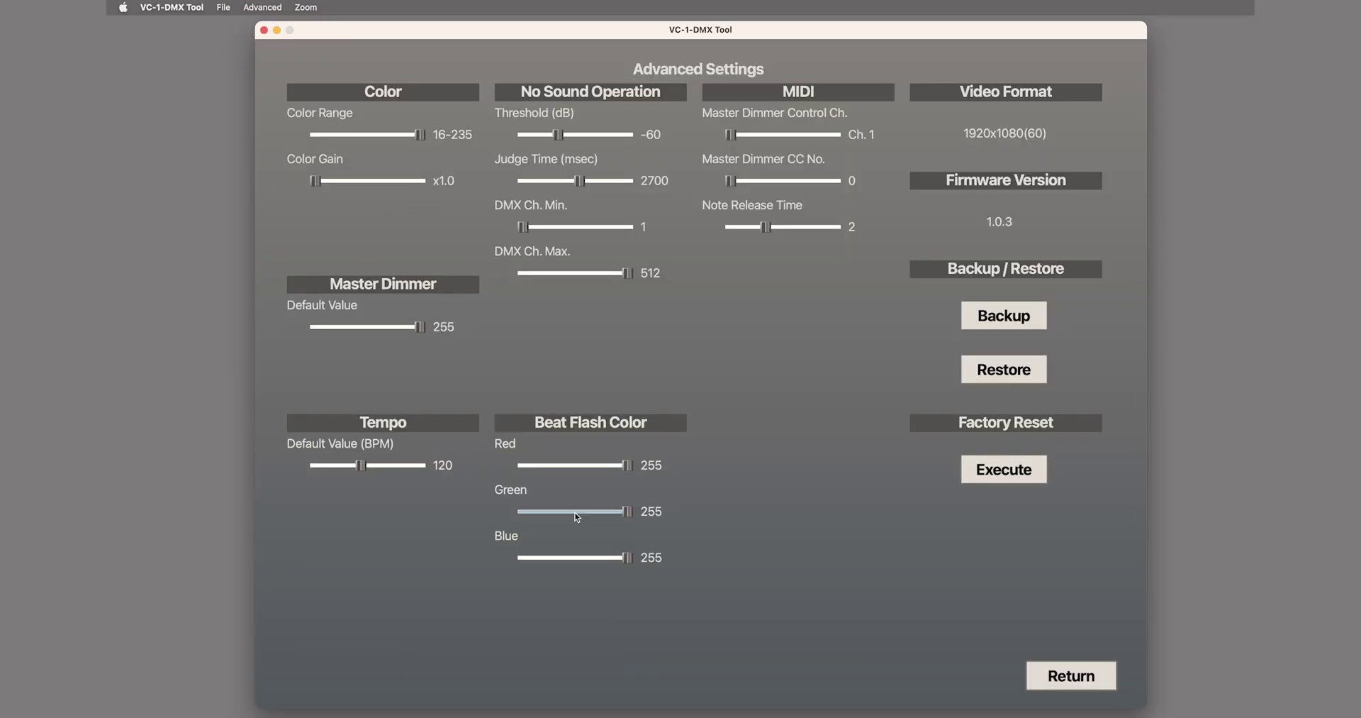
drag(629, 510, 498, 500)
drag(628, 465, 506, 467)
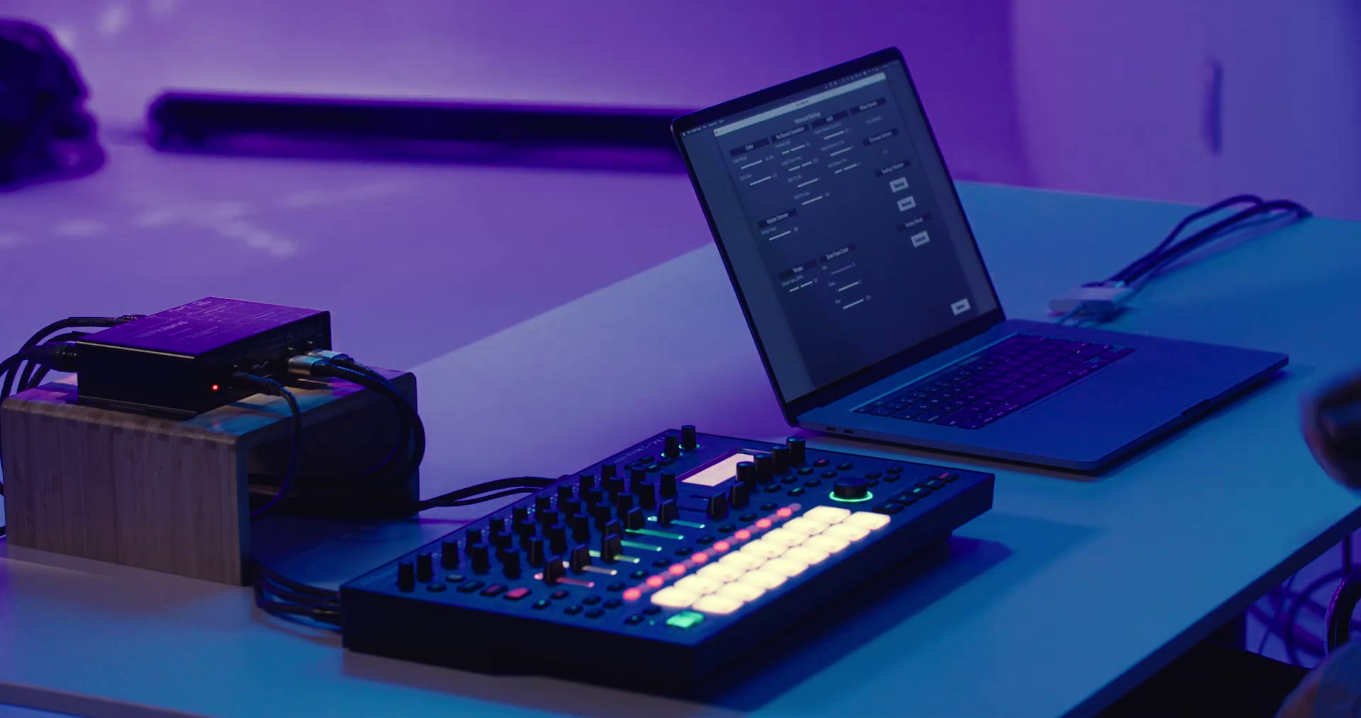